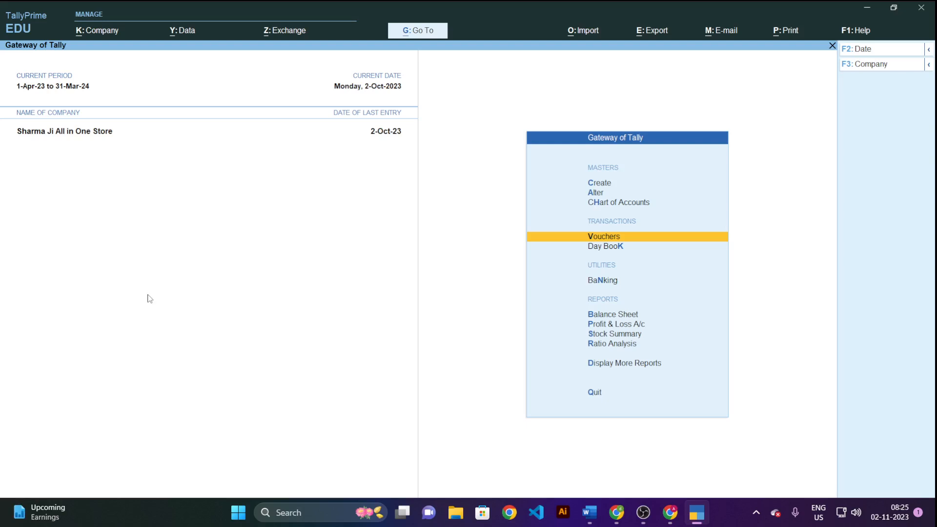
# Step: Open accounting voucher creation for the company
pyautogui.press('Up')
pyautogui.press('Up')
pyautogui.press('Up')
pyautogui.press('Down')
pyautogui.press('Down')
pyautogui.press('Down')
pyautogui.press('Return')
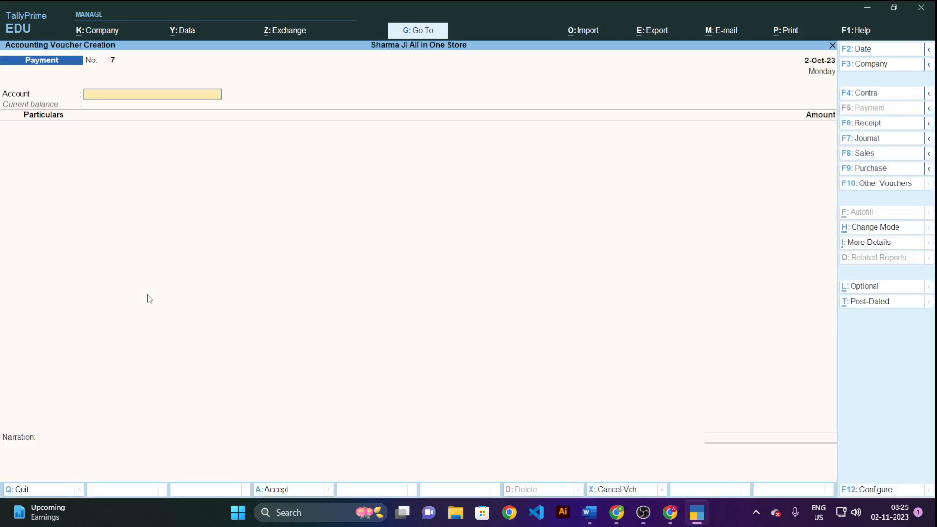
# Step: Look through the available voucher types and switch the new voucher to Receipt
pyautogui.click(871, 130)
pyautogui.click(868, 108)
pyautogui.click(867, 94)
pyautogui.click(867, 138)
pyautogui.click(866, 154)
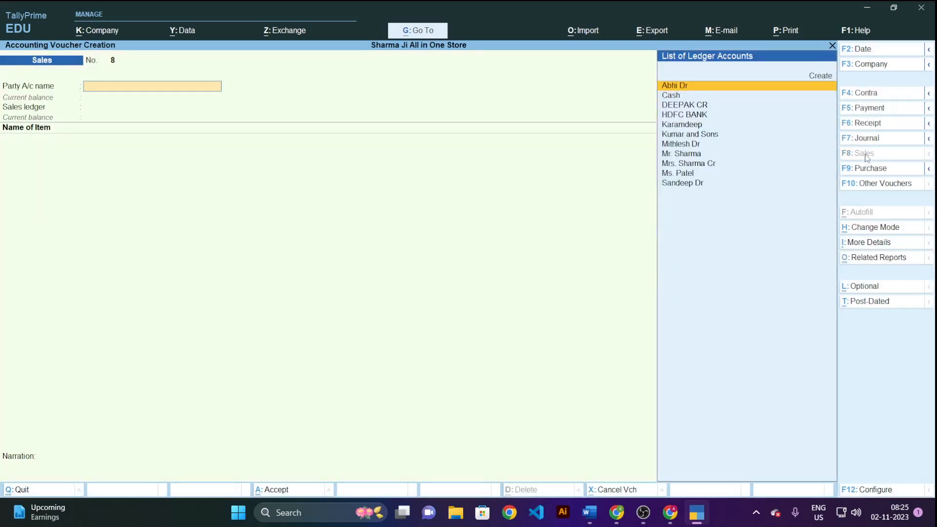
pyautogui.click(868, 128)
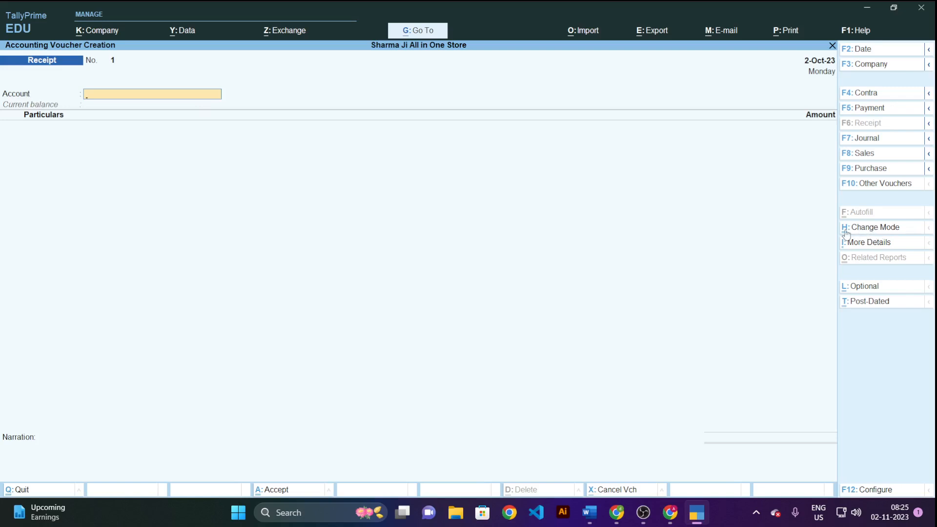
# Step: Choose Single Entry mode for the receipt voucher and set its date to 1 November 2023
pyautogui.click(875, 232)
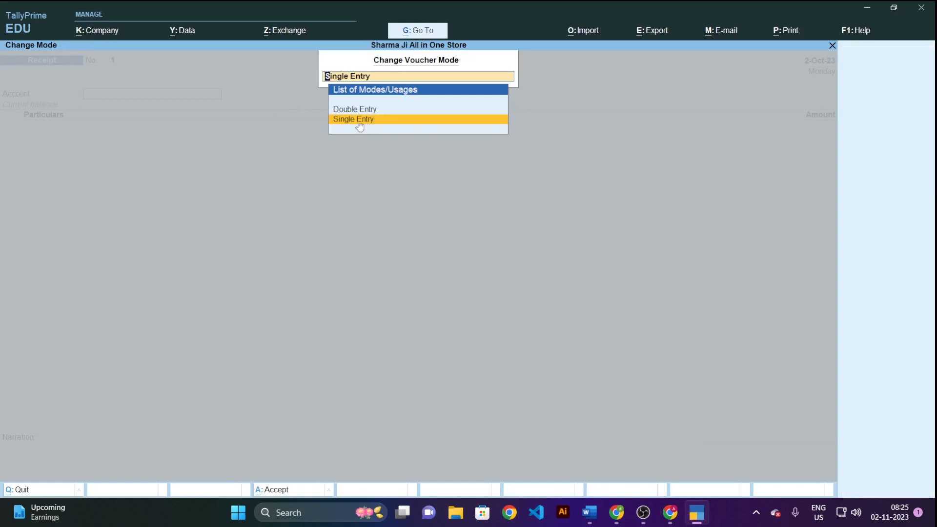
pyautogui.click(359, 122)
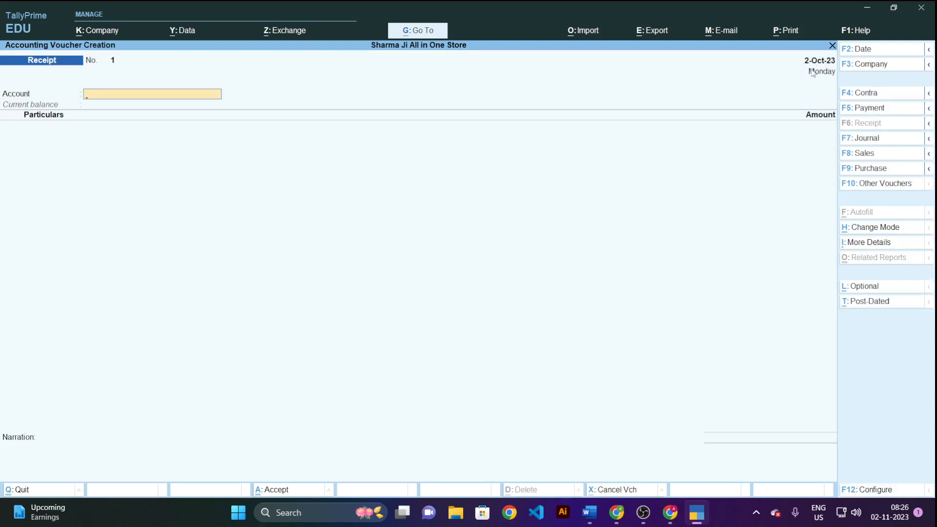
pyautogui.press('F2')
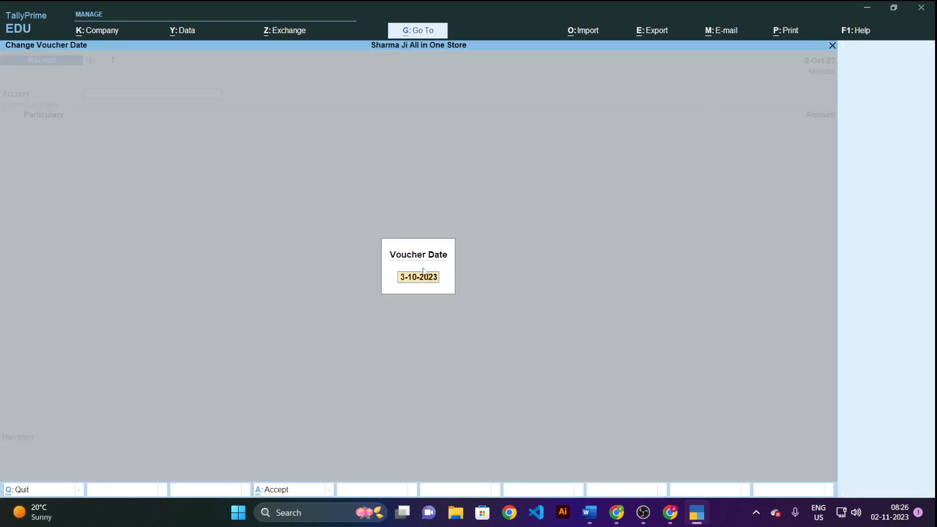
pyautogui.write('1 nov')
pyautogui.press('Return')
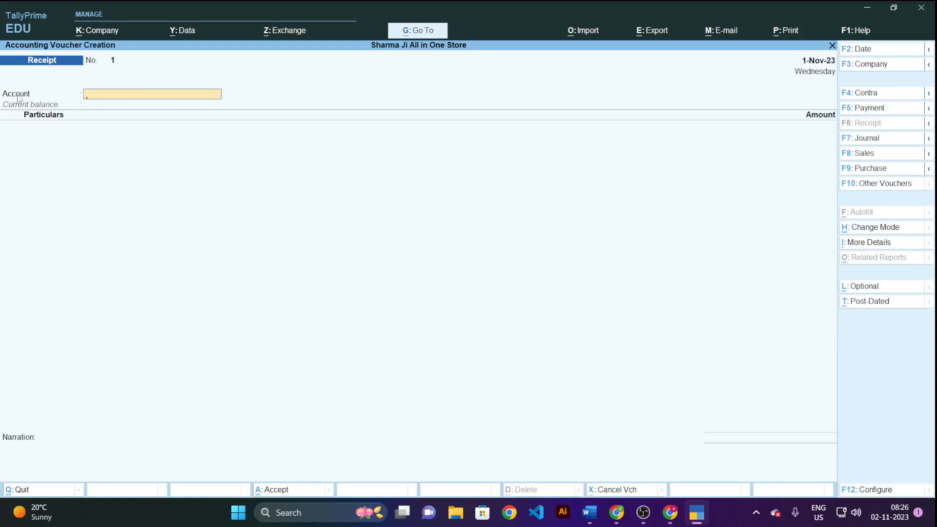
pyautogui.click(103, 100)
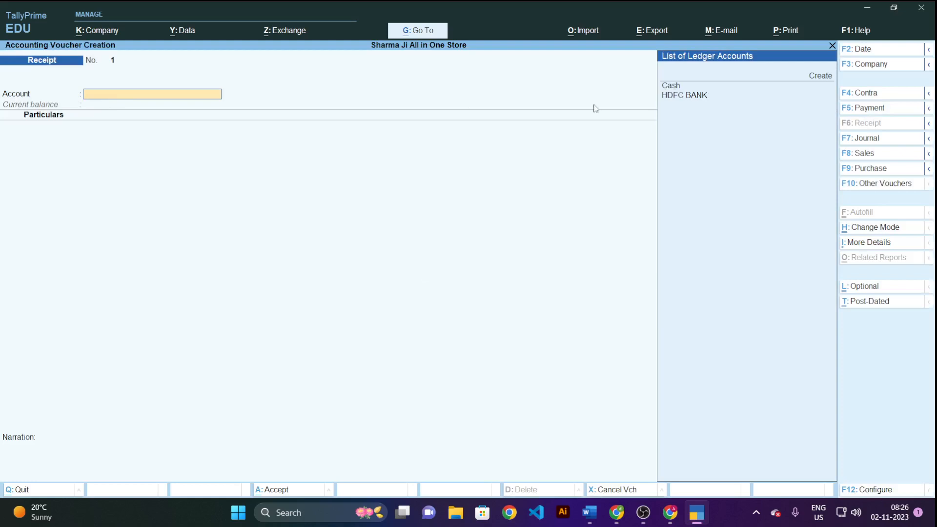
pyautogui.click(674, 91)
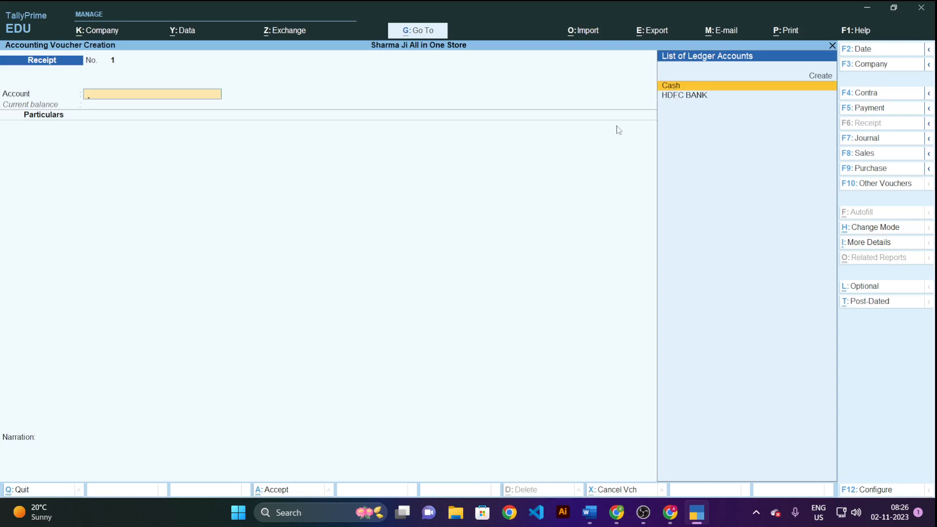
pyautogui.press('Return')
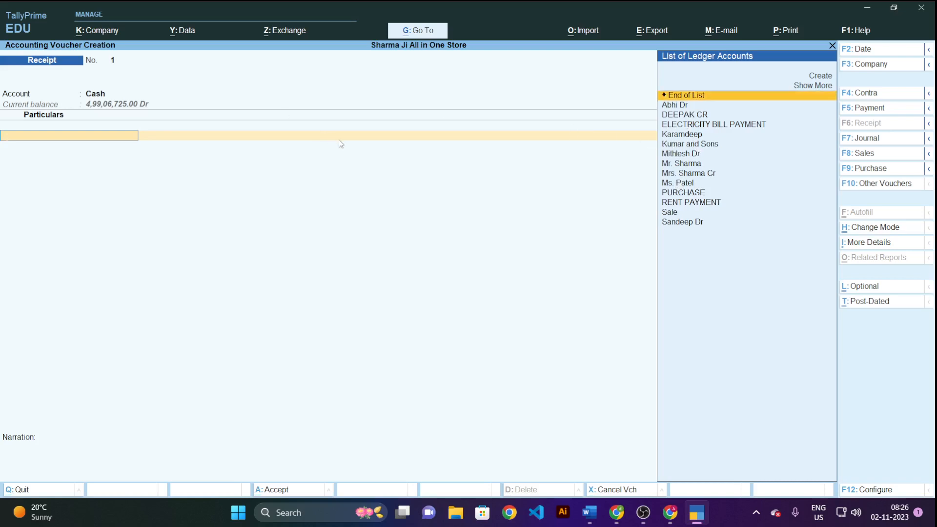
pyautogui.press('Escape')
pyautogui.press('Escape')
pyautogui.press('Escape')
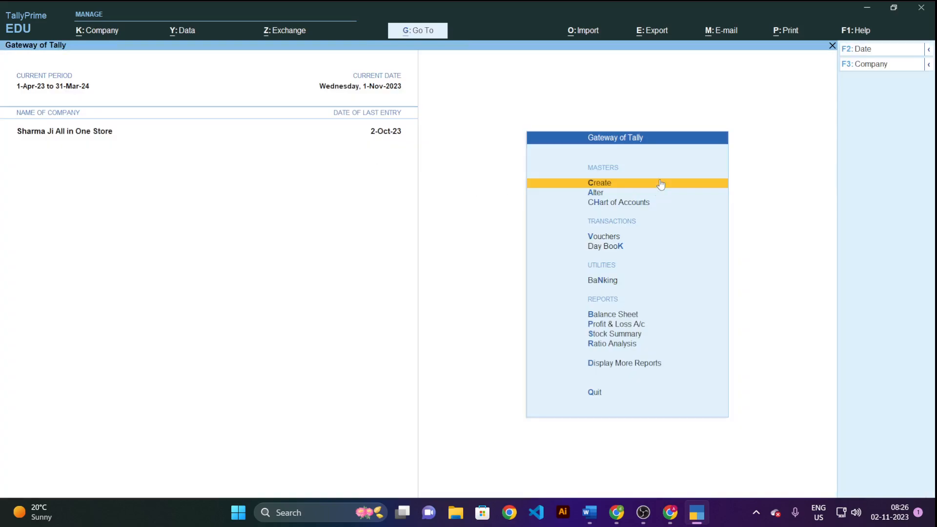
# Step: Open the Trial Balance report from the additional reports
pyautogui.press('Down')
pyautogui.press('Down')
pyautogui.press('Down')
pyautogui.press('Down')
pyautogui.press('Down')
pyautogui.press('Down')
pyautogui.press('Down')
pyautogui.press('Down')
pyautogui.press('Down')
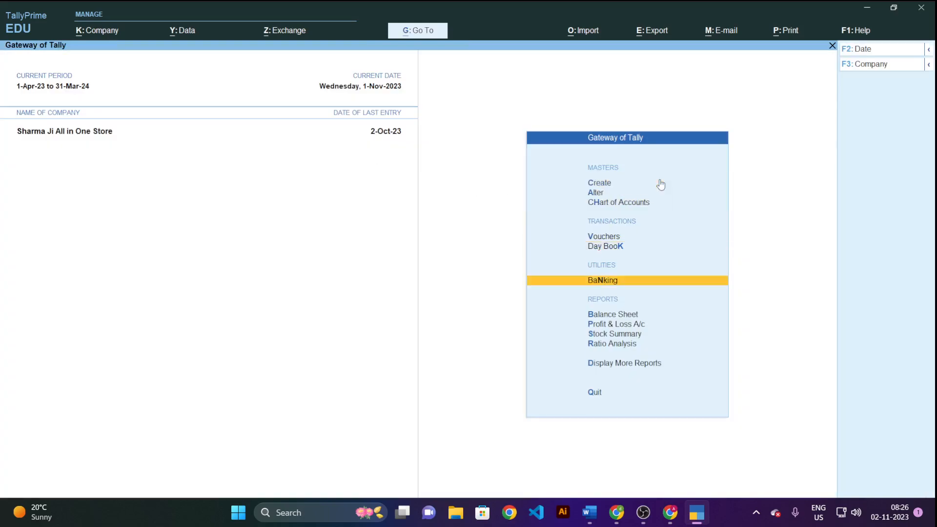
pyautogui.press('Down')
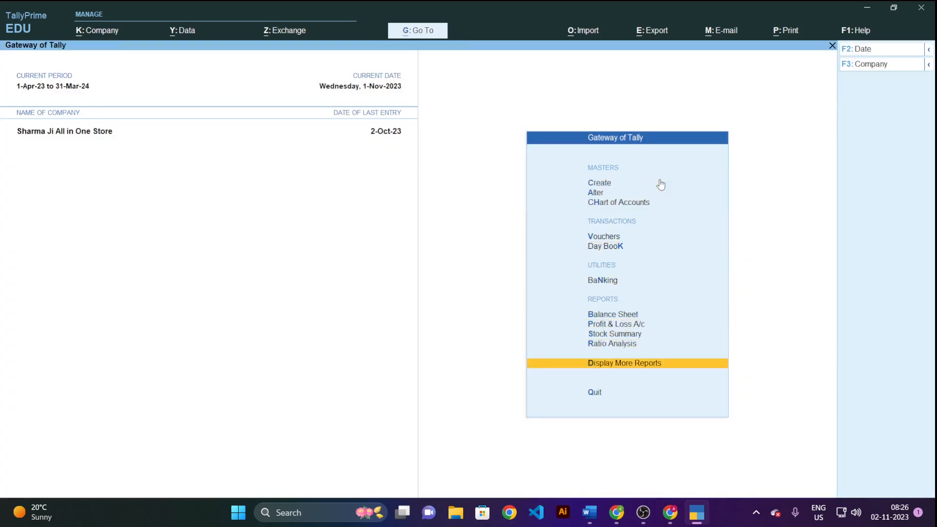
pyautogui.press('Return')
pyautogui.press('Return')
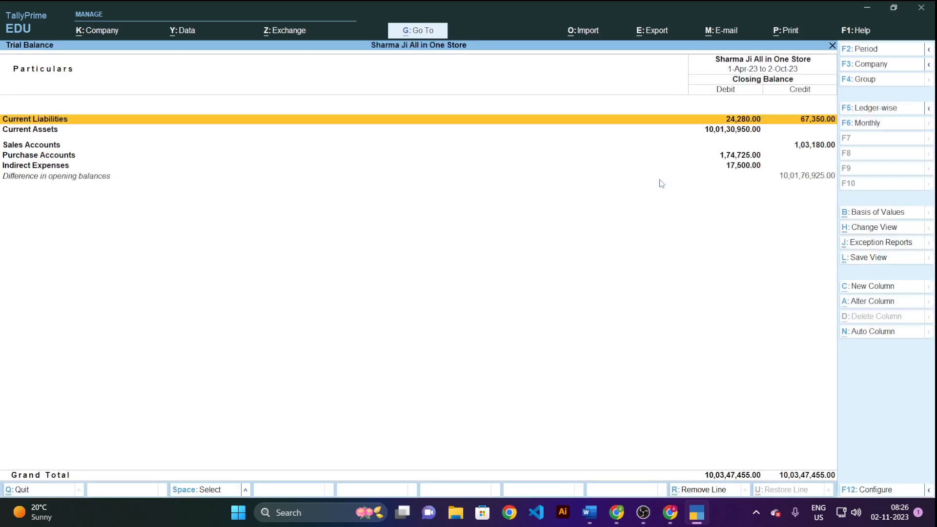
# Step: Examine the individual Sundry Debtors balances under Current Assets in the Trial Balance, and return to the Gateway of Tally
pyautogui.press('Down')
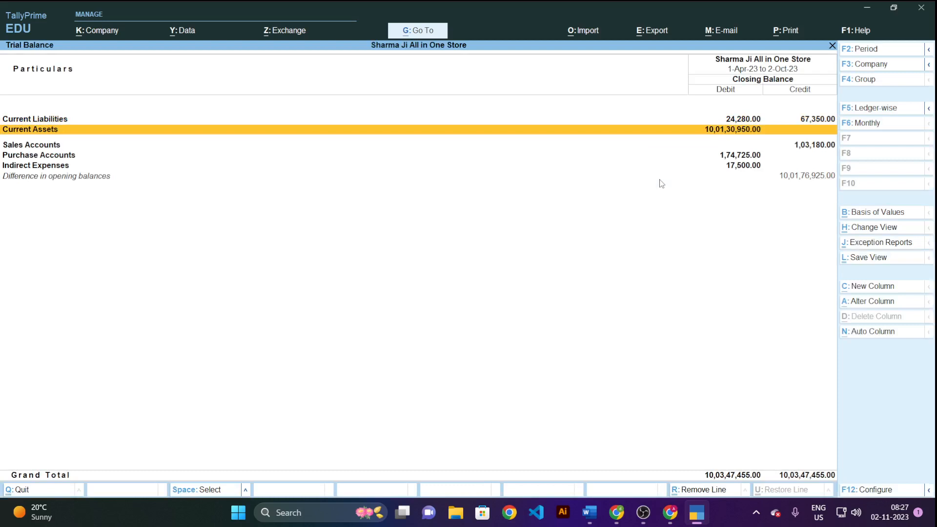
pyautogui.press('Return')
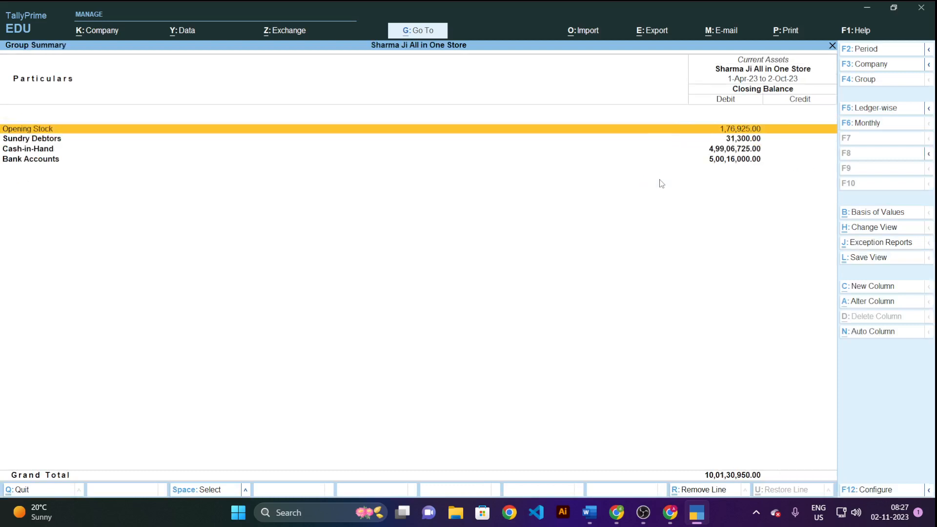
pyautogui.press('Down')
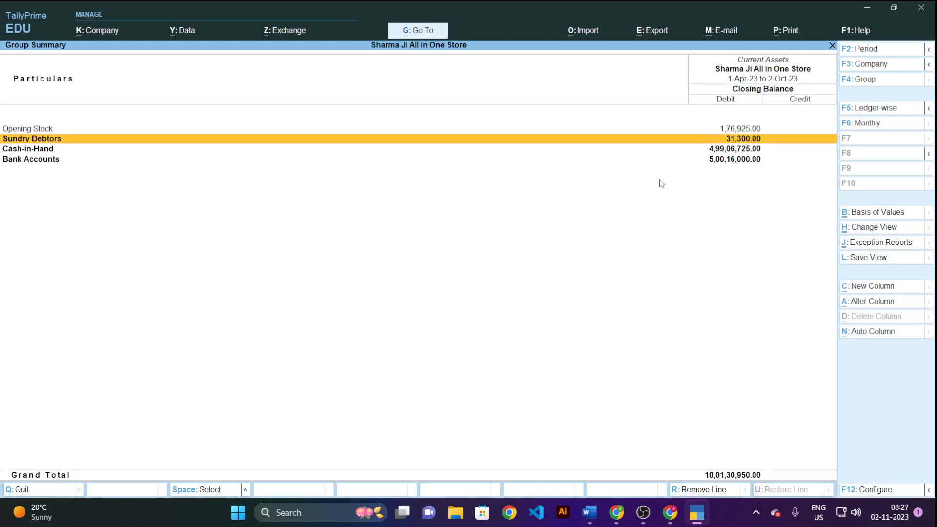
pyautogui.press('Return')
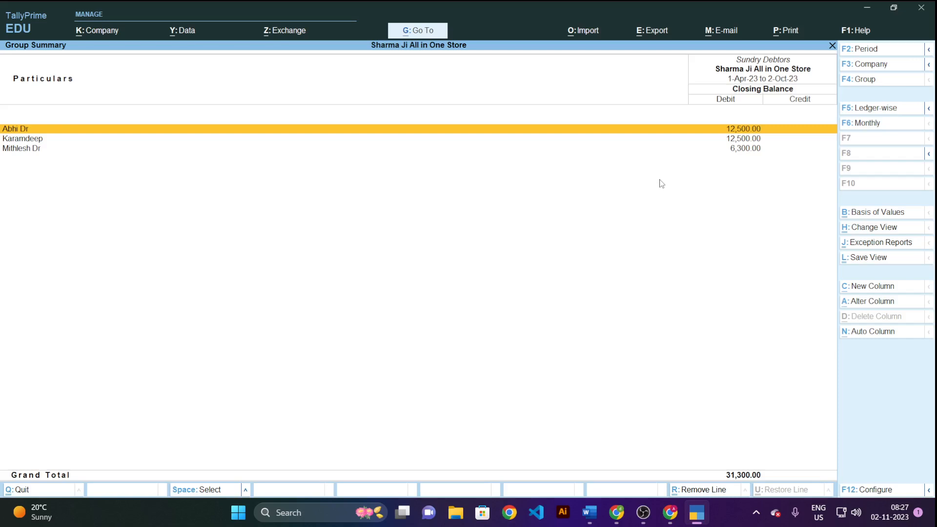
pyautogui.press('Escape')
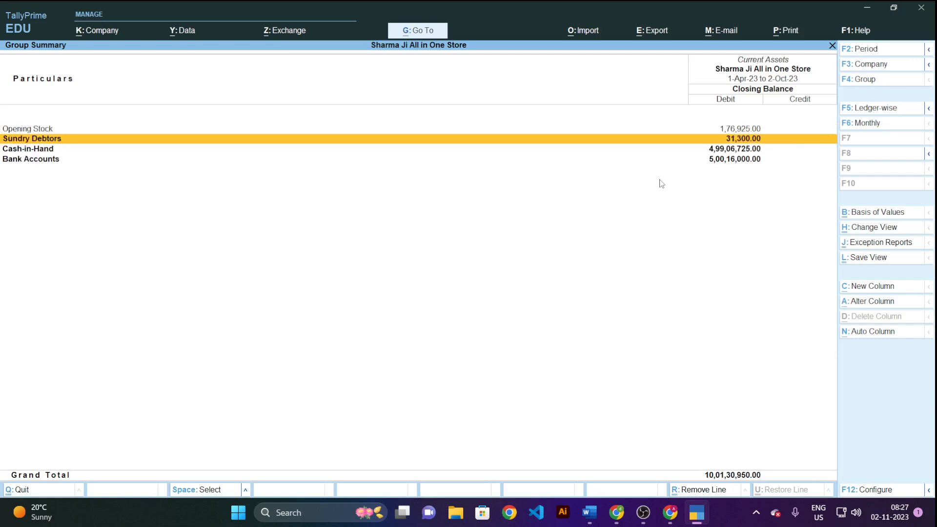
pyautogui.press('Escape')
pyautogui.press('Escape')
pyautogui.press('Escape')
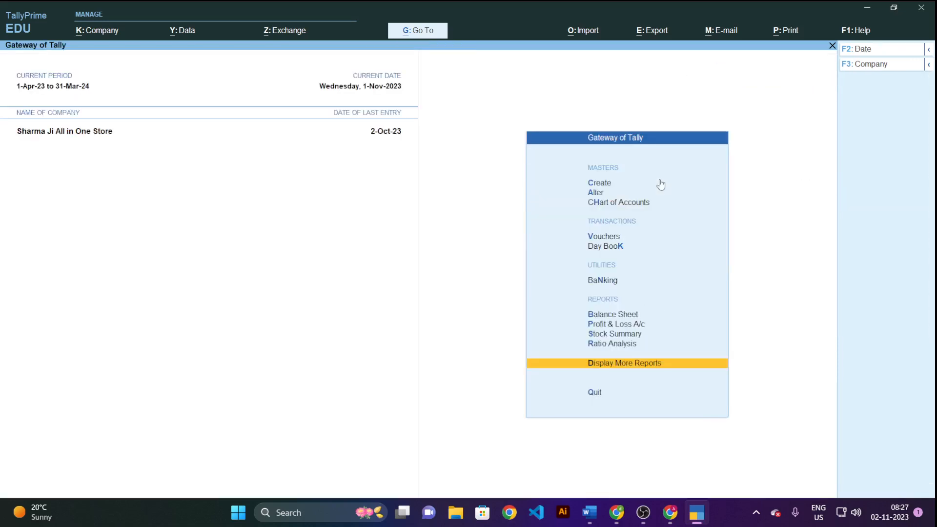
pyautogui.press('Escape')
pyautogui.press('Escape')
# Step: Reopen voucher creation with a blank receipt voucher
pyautogui.press('Up')
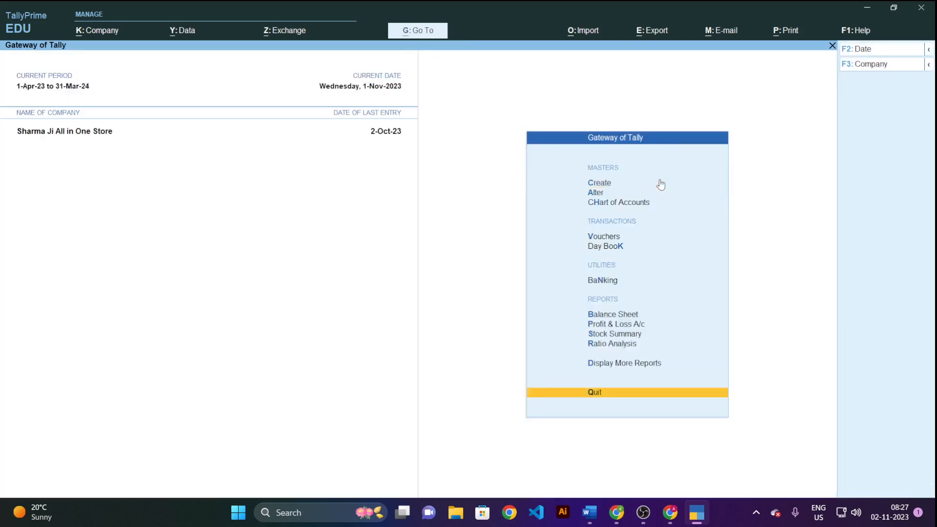
pyautogui.press('Down')
pyautogui.press('Down')
pyautogui.press('Down')
pyautogui.press('Down')
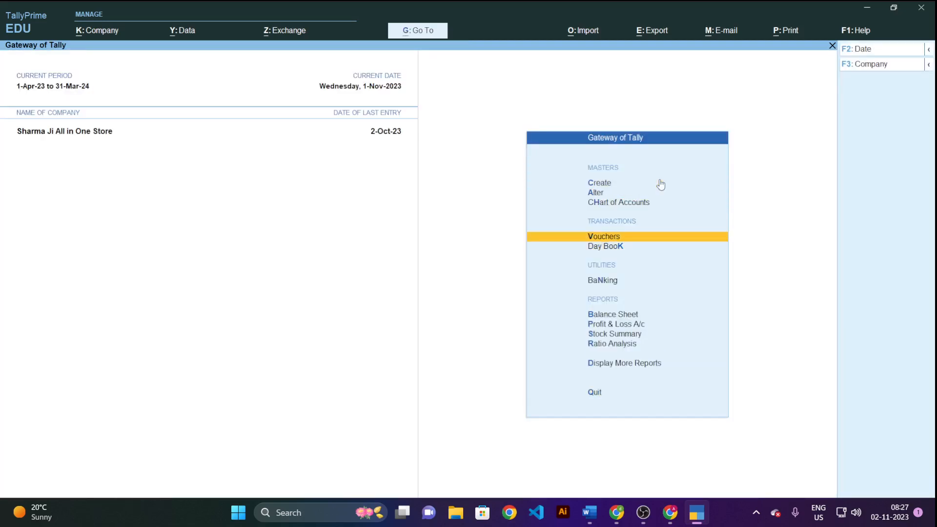
pyautogui.press('Return')
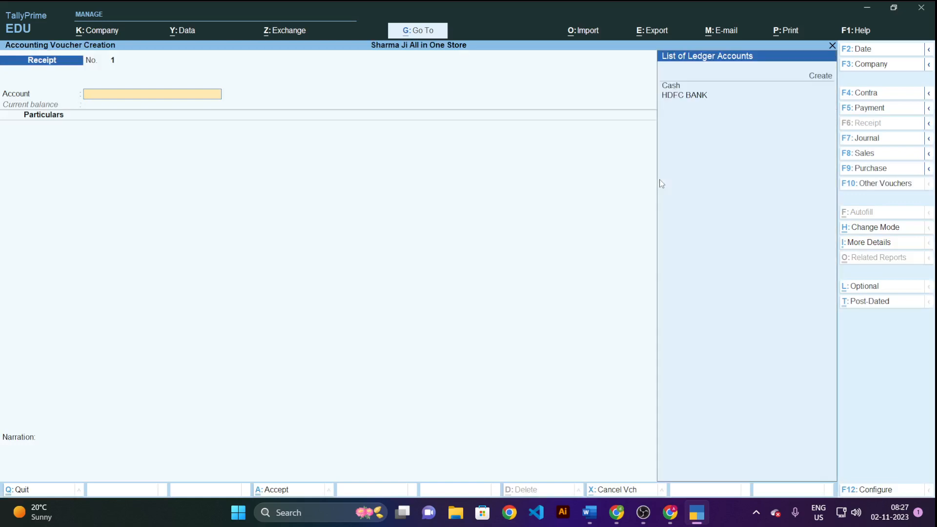
pyautogui.hotkey('alt', 'c')
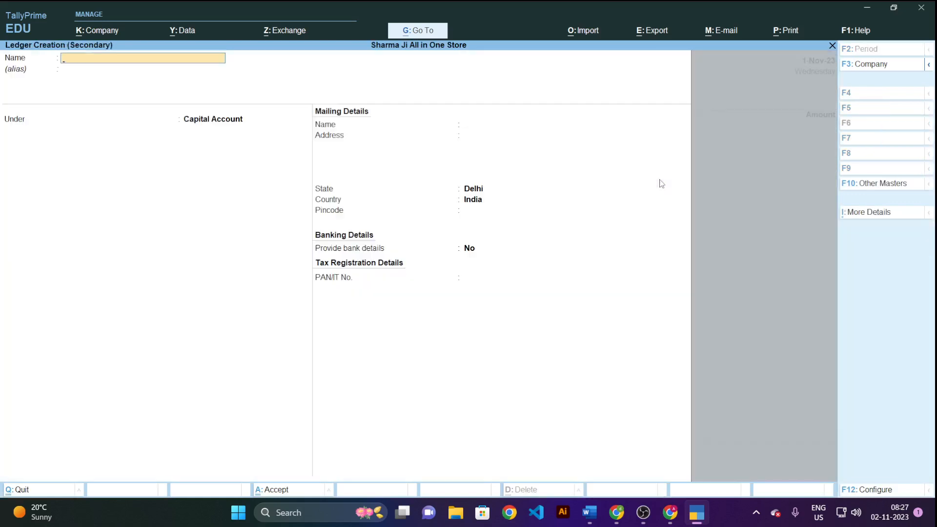
pyautogui.press('Escape')
pyautogui.press('y')
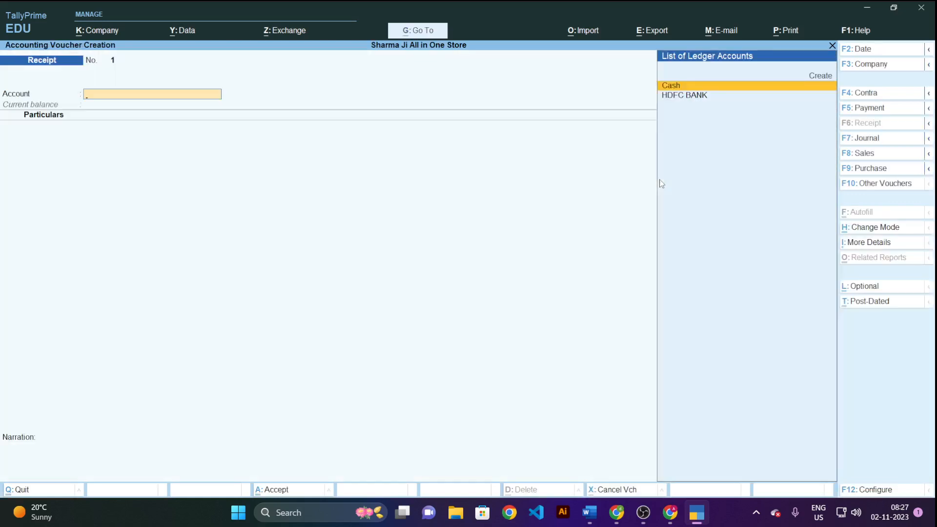
# Step: Set Cash as the receipt's account and credit the first-listed debtor's ledger with 12,500
pyautogui.press('Return')
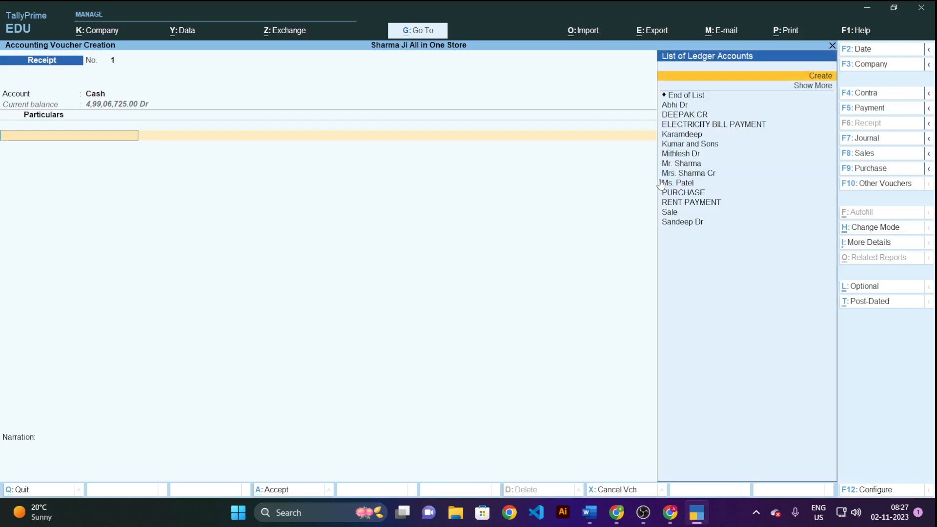
pyautogui.press('Down')
pyautogui.press('Down')
pyautogui.press('Down')
pyautogui.press('Return')
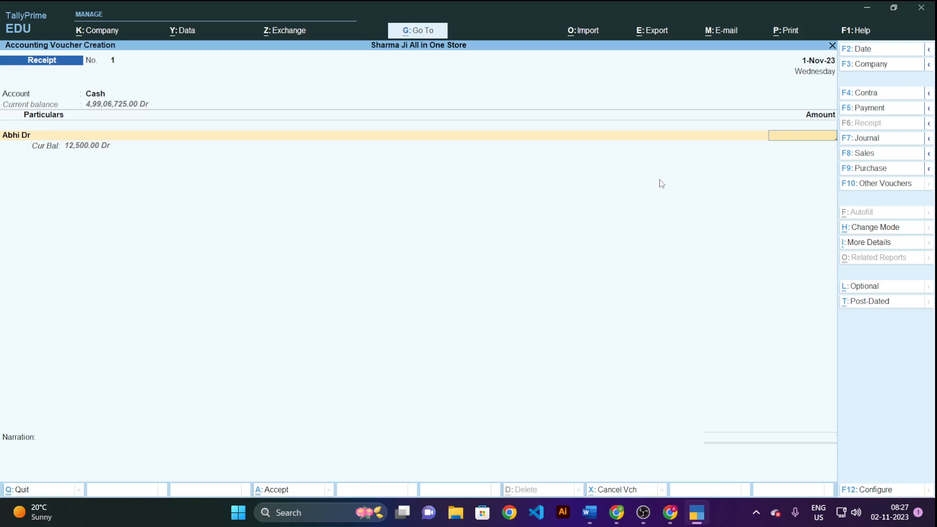
pyautogui.write('12500')
pyautogui.press('Return')
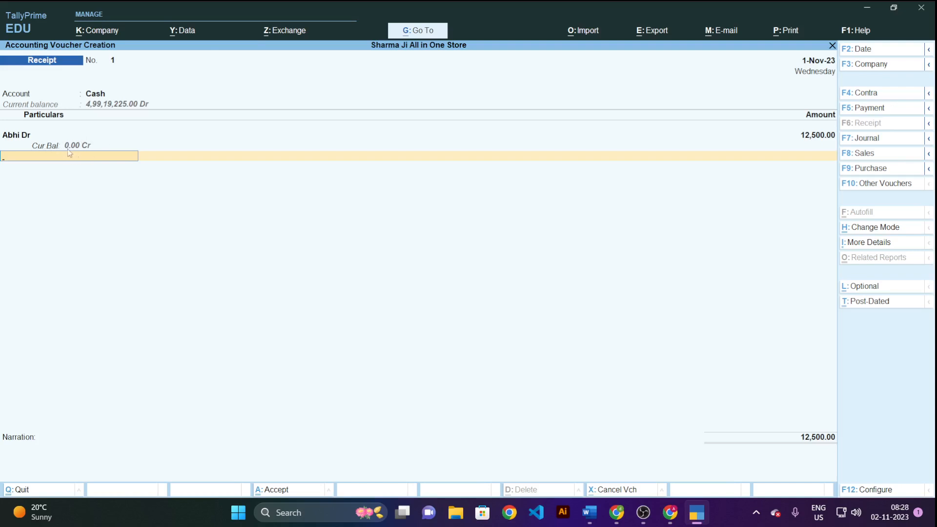
pyautogui.press('Return')
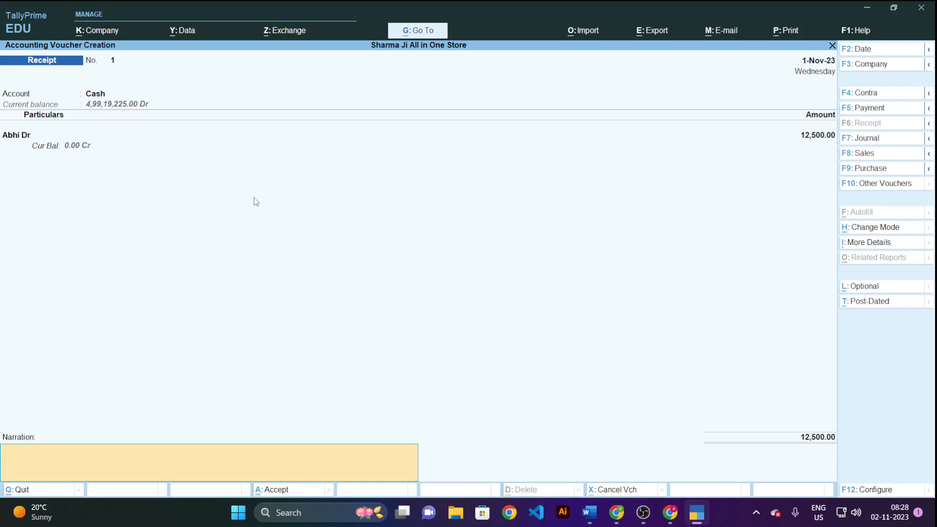
# Step: Enter a narration describing a cash receipt from the named debtor, and save the receipt voucher
pyautogui.write('being')
pyautogui.write('cash receipt from abhi')
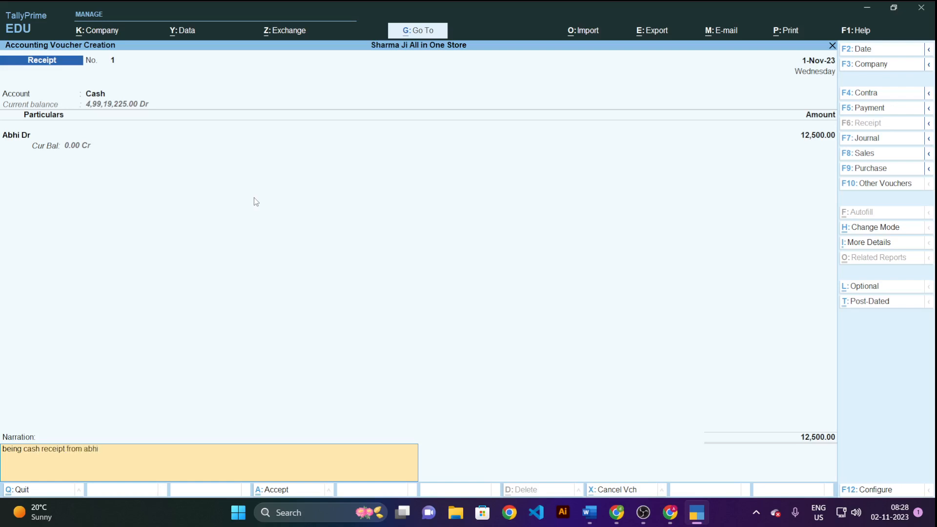
pyautogui.write(' debtor')
pyautogui.press('Return')
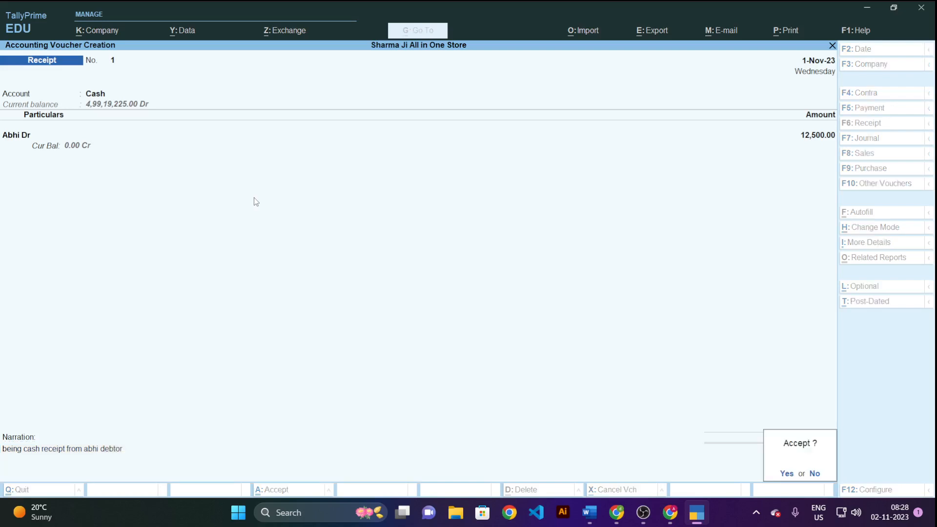
pyautogui.press('y')
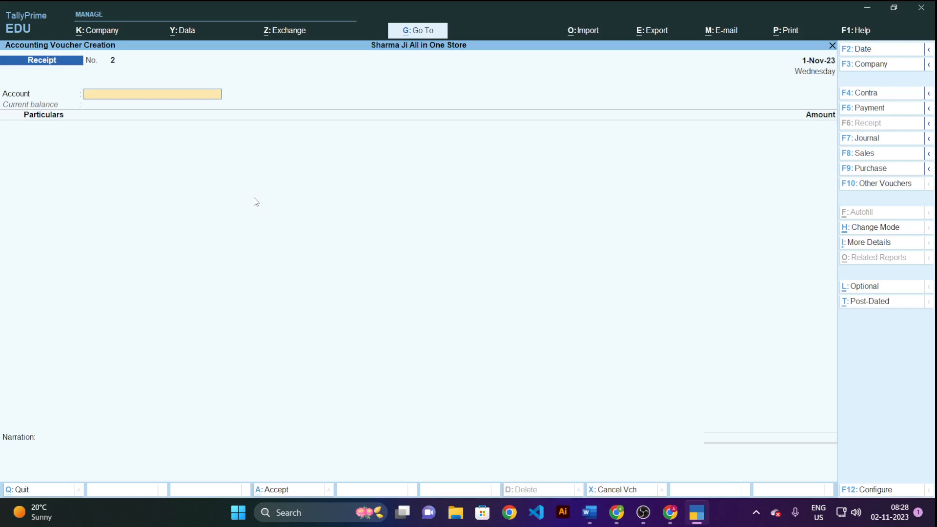
# Step: Leave voucher creation and open the Trial Balance report
pyautogui.press('Escape')
pyautogui.press('Return')
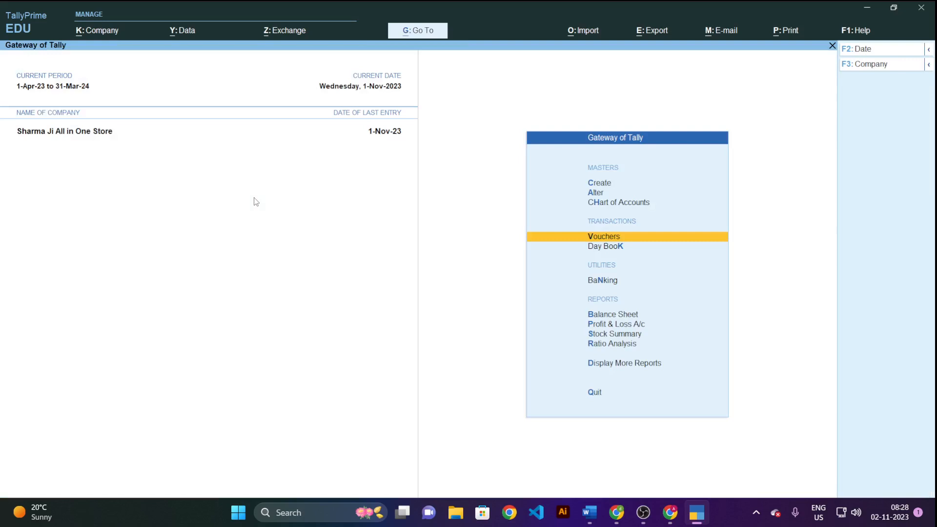
pyautogui.press('Down')
pyautogui.press('Down')
pyautogui.press('Down')
pyautogui.press('Down')
pyautogui.press('Down')
pyautogui.press('Down')
pyautogui.press('Down')
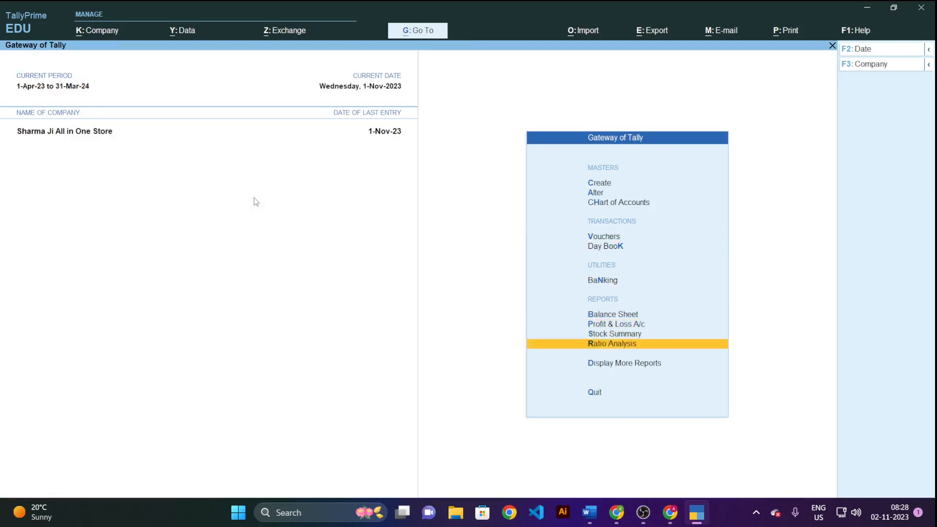
pyautogui.press('Return')
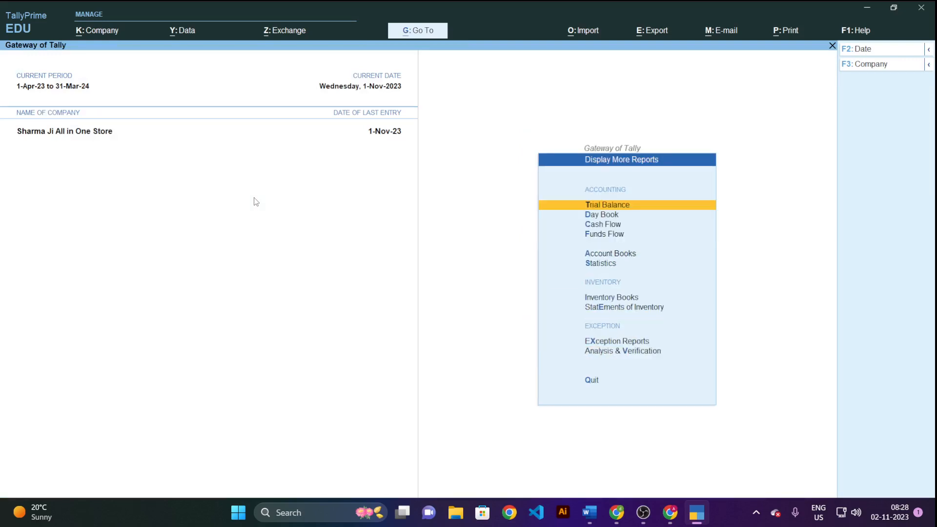
pyautogui.press('Return')
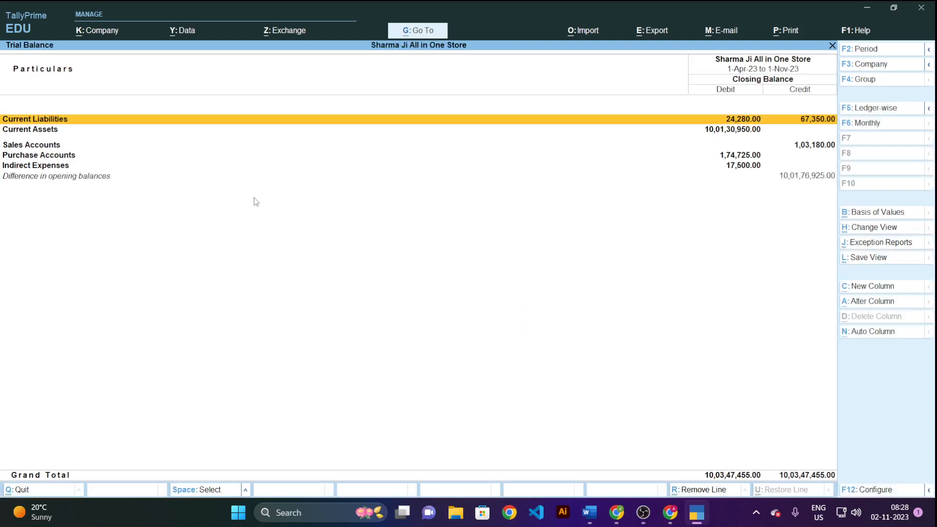
# Step: Examine the individual Sundry Debtors balances under Current Assets, and return to the Gateway of Tally
pyautogui.press('Down')
pyautogui.press('Return')
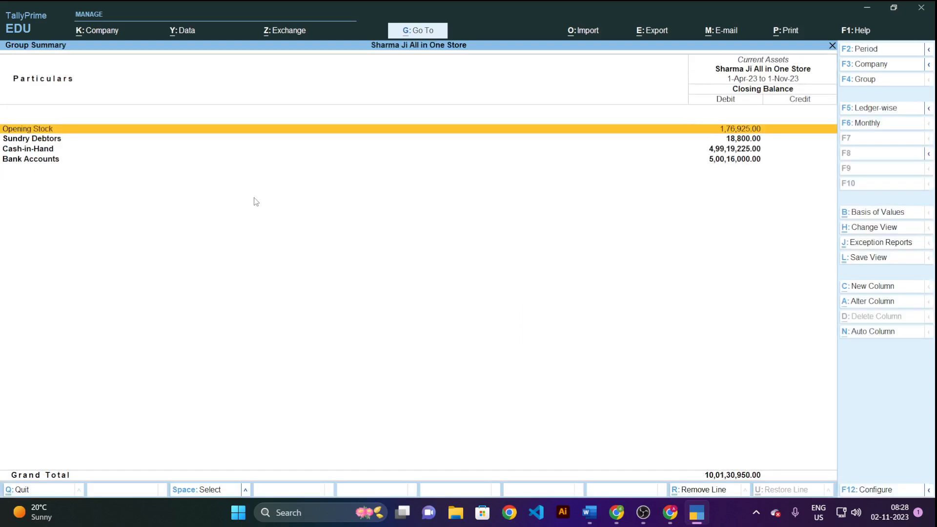
pyautogui.press('Down')
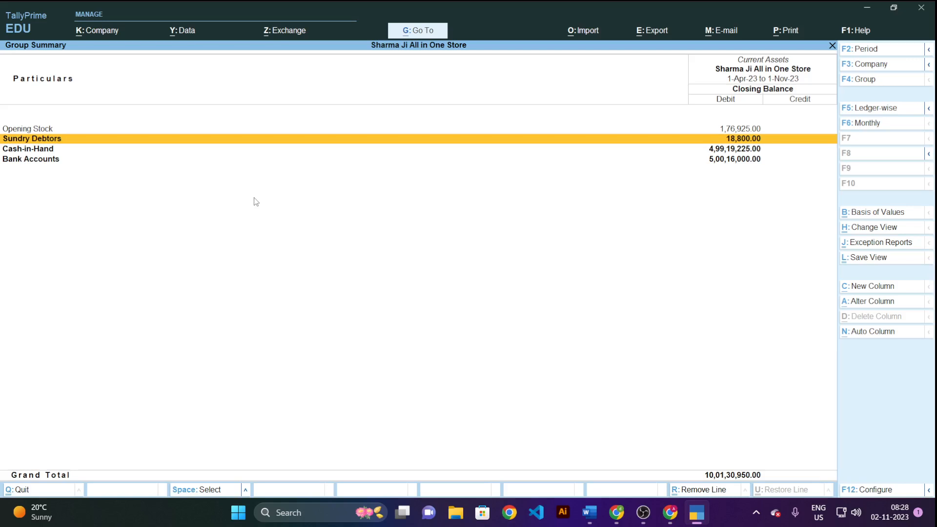
pyautogui.press('Return')
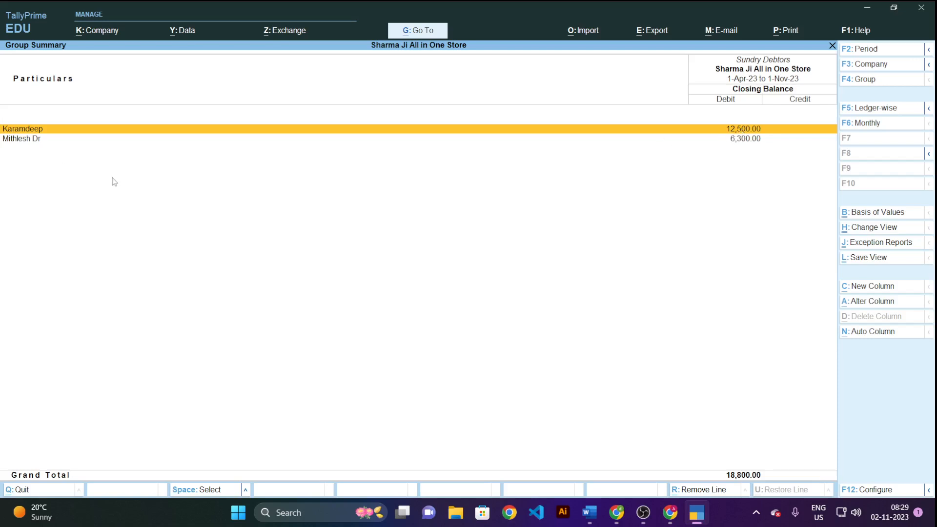
pyautogui.press('Escape')
pyautogui.press('Escape')
pyautogui.press('Escape')
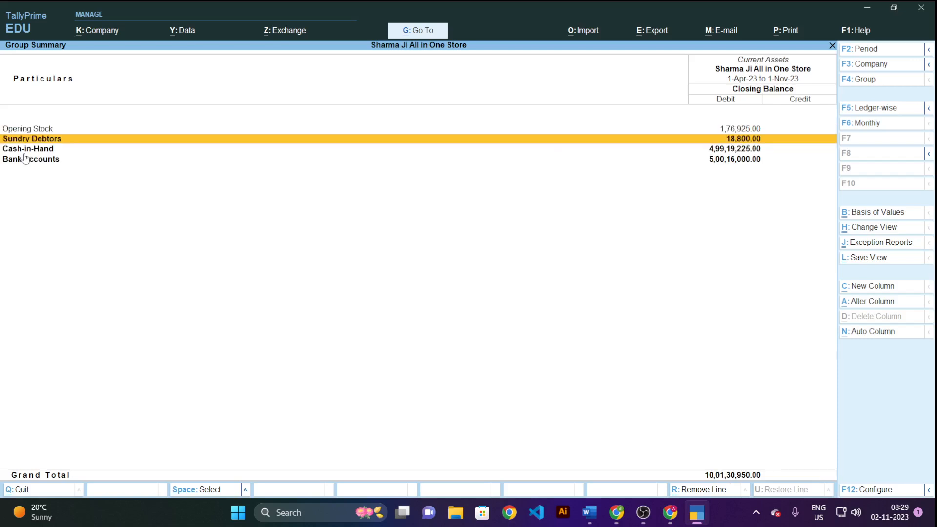
pyautogui.press('Escape')
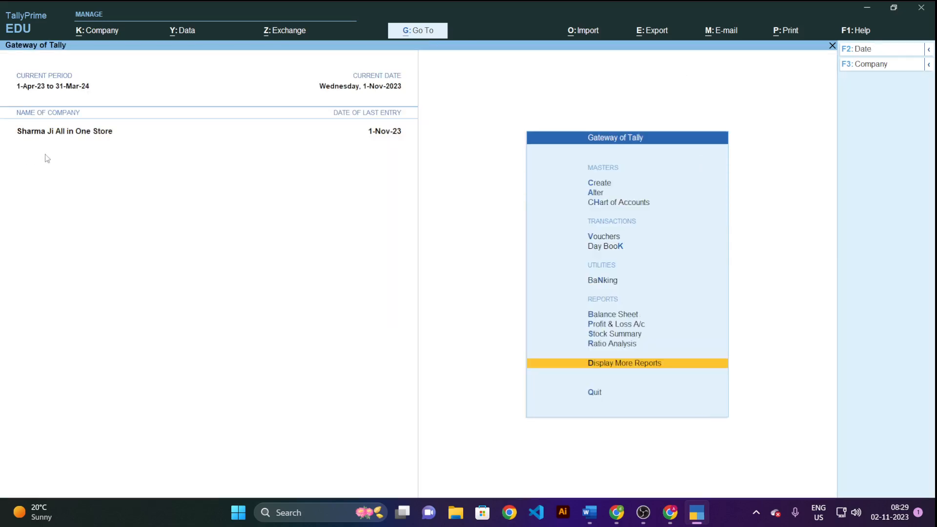
# Step: Reopen voucher creation with a blank receipt voucher
pyautogui.press('Up')
pyautogui.press('Up')
pyautogui.press('Up')
pyautogui.press('Up')
pyautogui.press('Up')
pyautogui.press('Up')
pyautogui.press('Up')
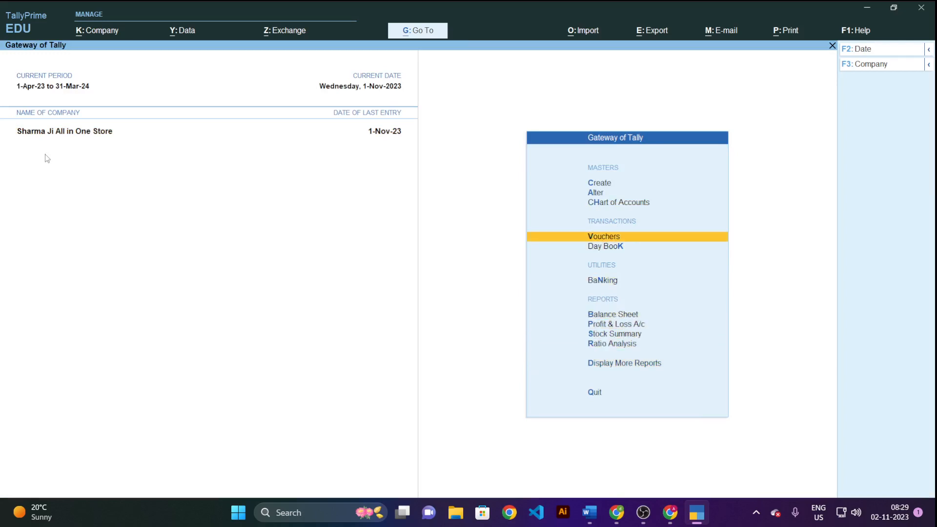
pyautogui.press('Return')
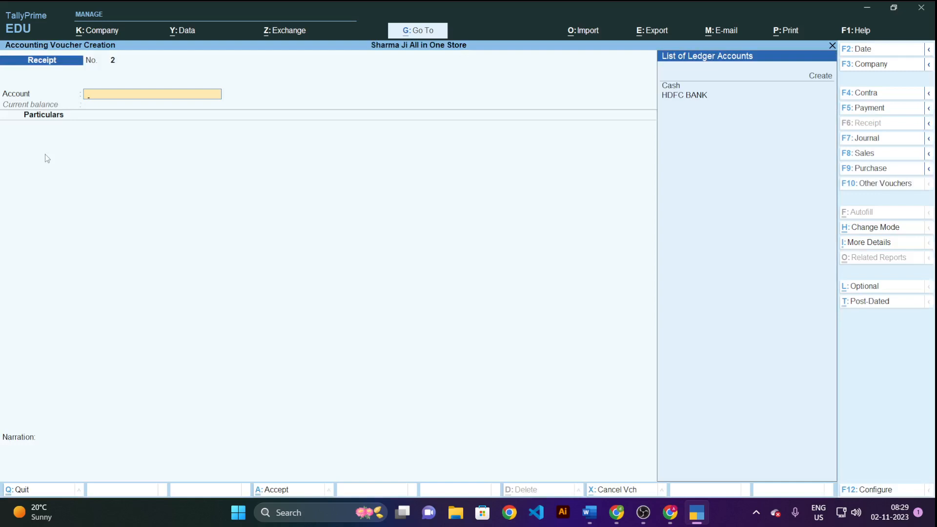
# Step: Set Cash as the receipt's account and credit the ledger of the debtor owing 12,500 with 10,000
pyautogui.press('Return')
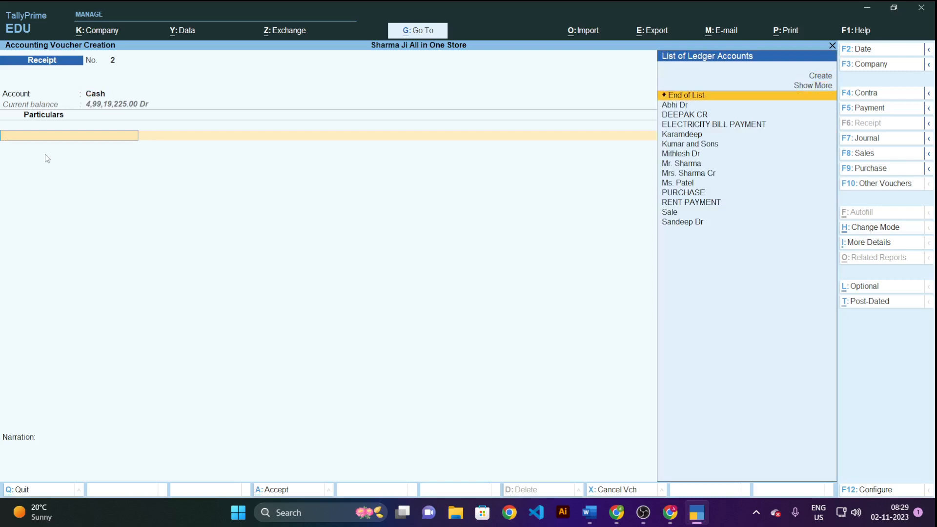
pyautogui.press('Down')
pyautogui.press('Down')
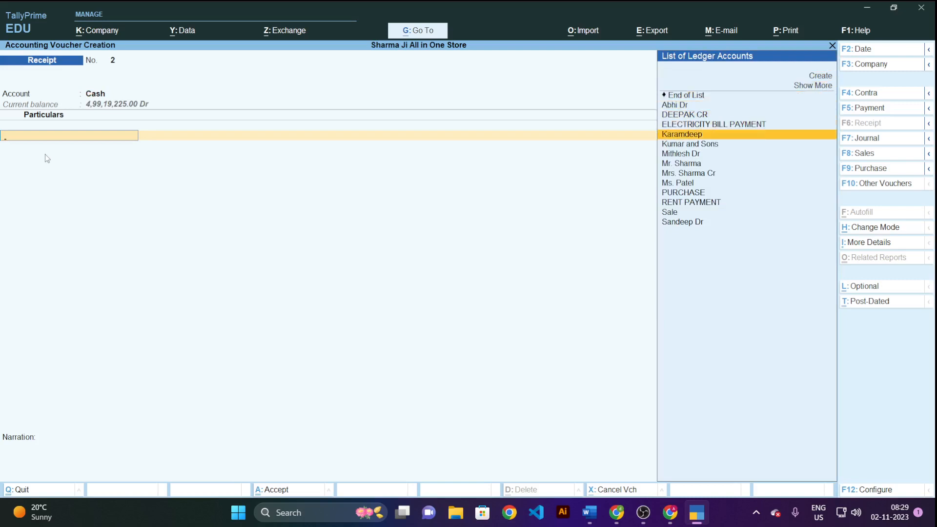
pyautogui.press('Return')
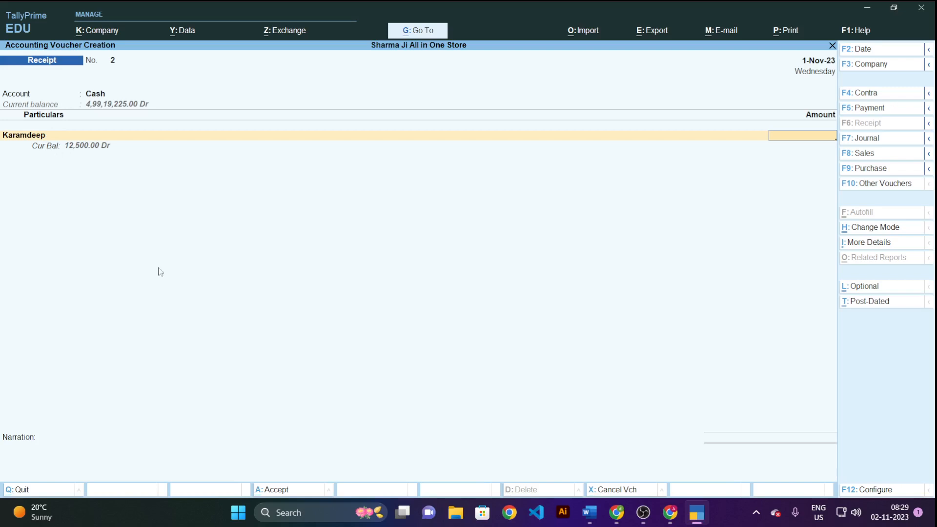
pyautogui.write('10000')
pyautogui.press('Return')
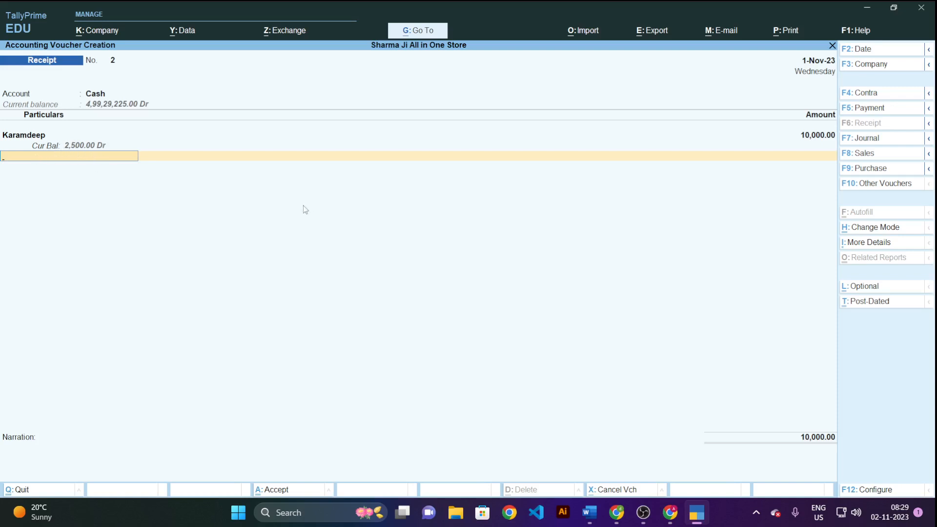
pyautogui.press('Return')
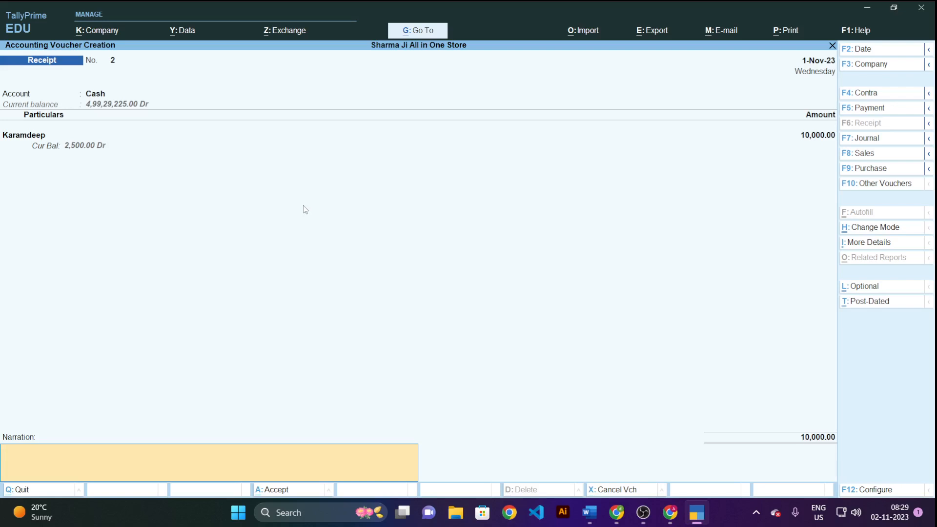
# Step: Enter a narration stating that cash was received from the named debtor, and save the receipt voucher
pyautogui.write('being cash rec g')
pyautogui.press('BackSpace')
pyautogui.write('from karam')
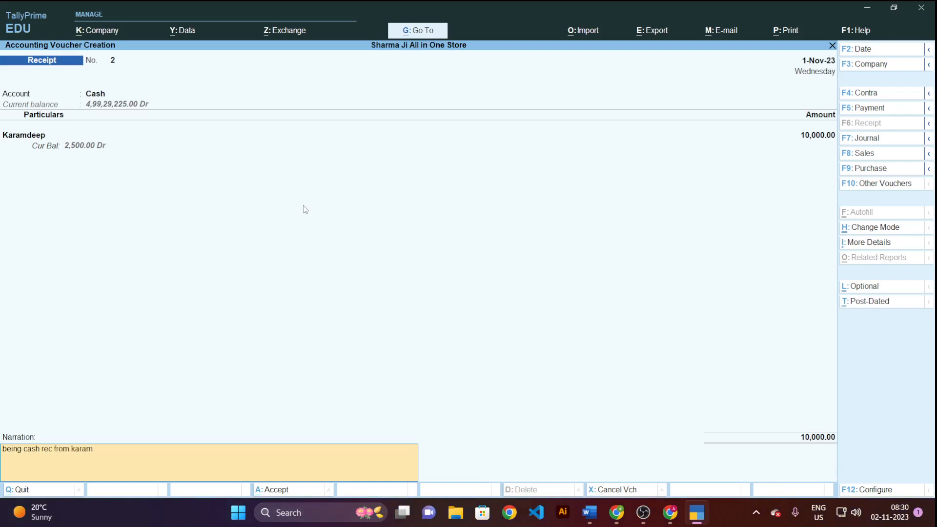
pyautogui.write(' deea')
pyautogui.press('BackSpace')
pyautogui.write('p')
pyautogui.press('Return')
pyautogui.press('Return')
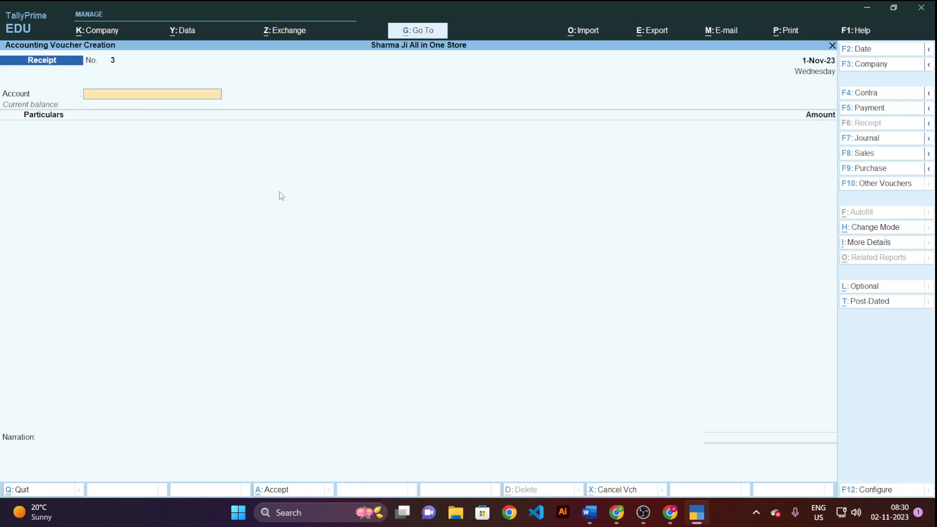
# Step: Leave voucher creation and reopen the Trial Balance to check the effect of the 10,000 receipt
pyautogui.press('Escape')
pyautogui.press('Return')
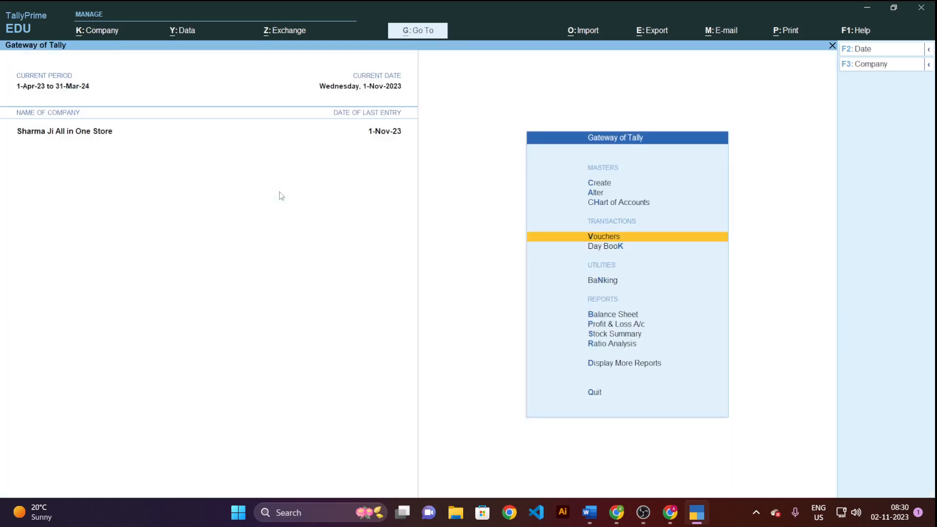
pyautogui.press('d')
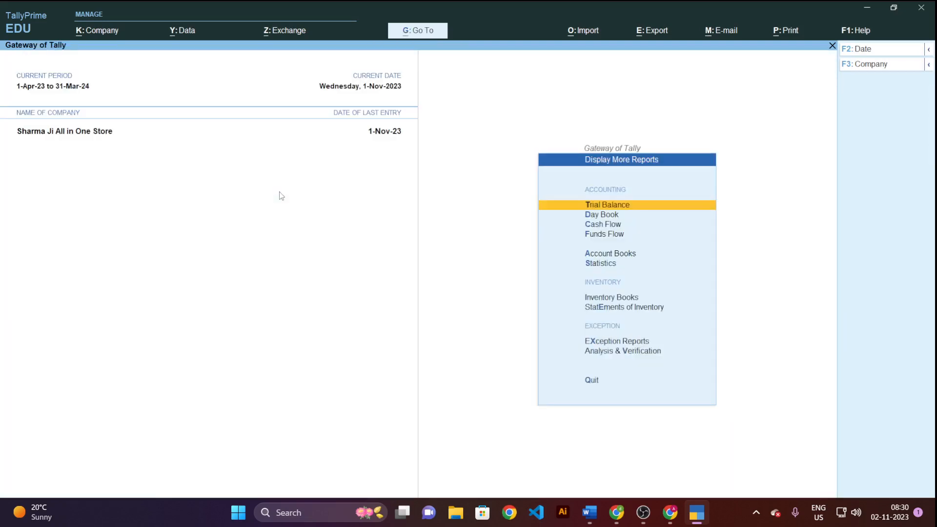
pyautogui.press('Return')
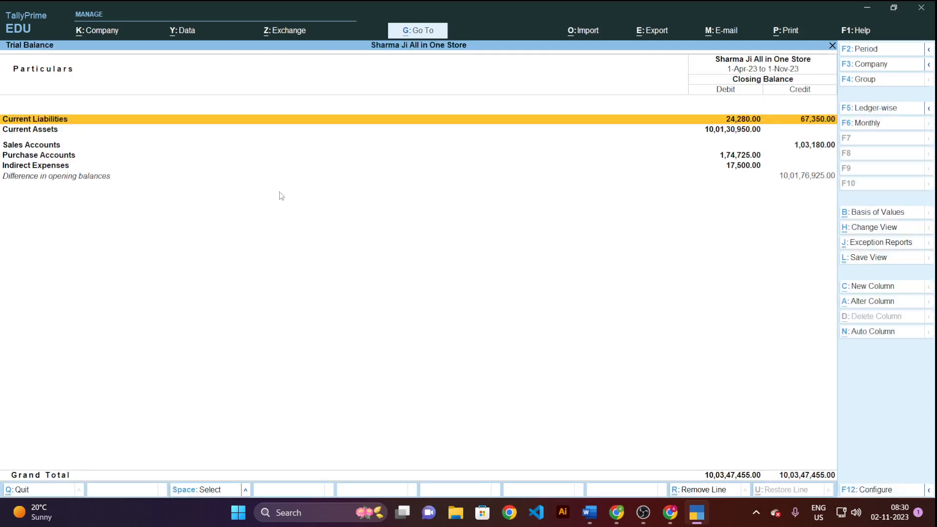
# Step: Examine the individual Sundry Debtors balances under Current Assets, and return to the list of additional reports
pyautogui.press('Down')
pyautogui.press('Return')
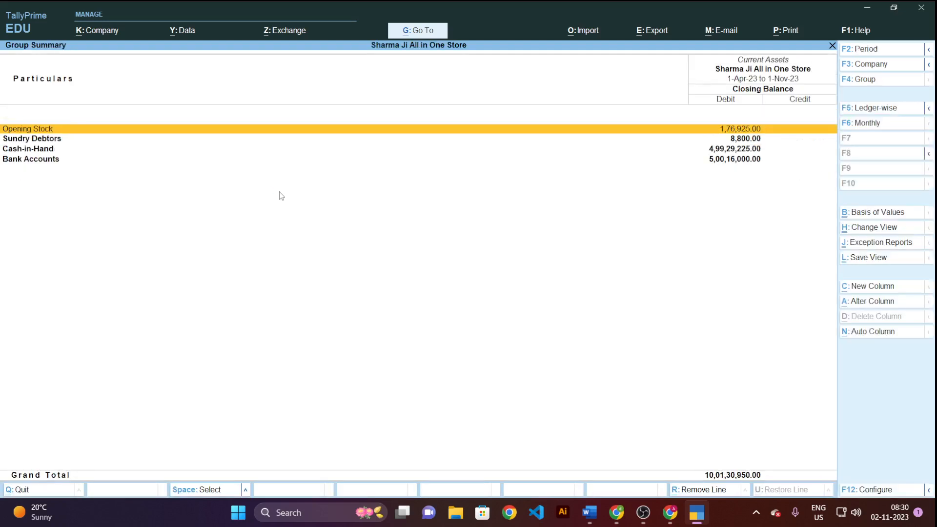
pyautogui.press('Down')
pyautogui.press('Return')
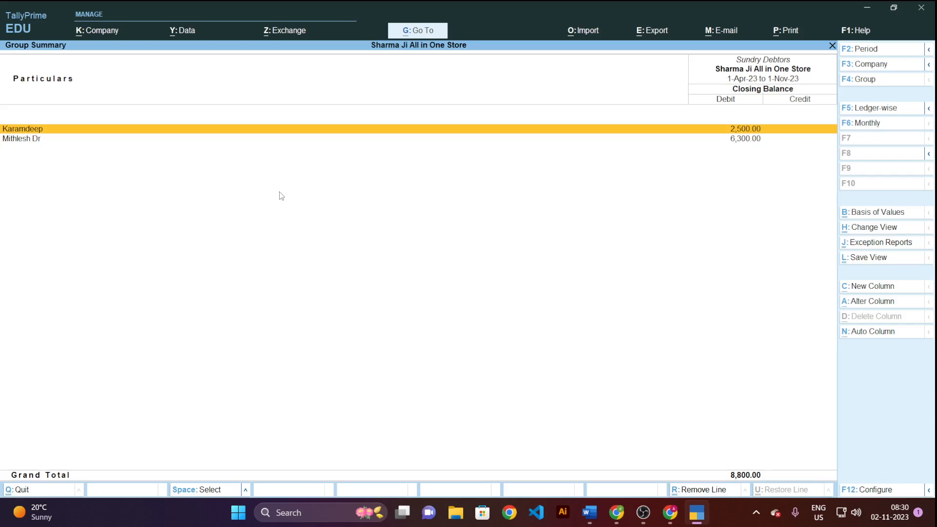
pyautogui.press('Escape')
pyautogui.press('Escape')
pyautogui.press('Escape')
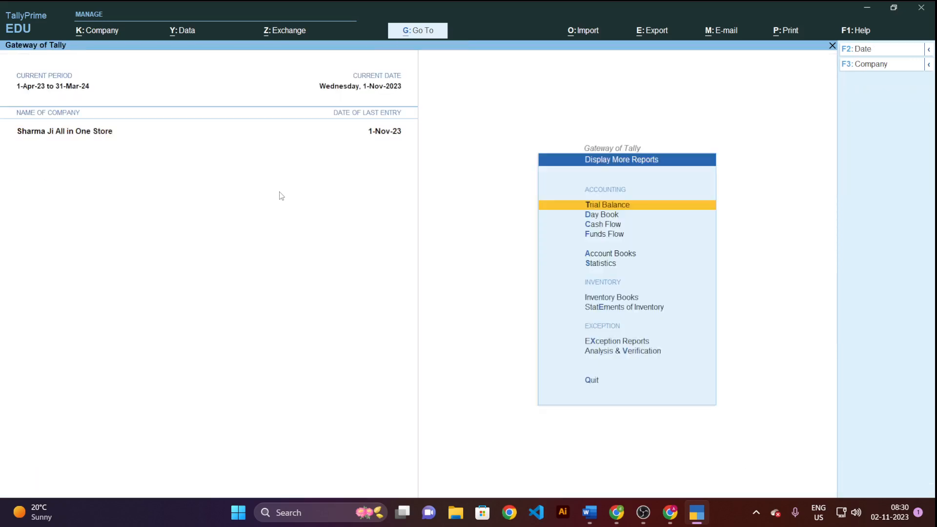
# Step: Switch to the "recipt vouvher" document in Word and insert "--" on the blank line above the first transaction
pyautogui.hotkey('alt', 'Tab')
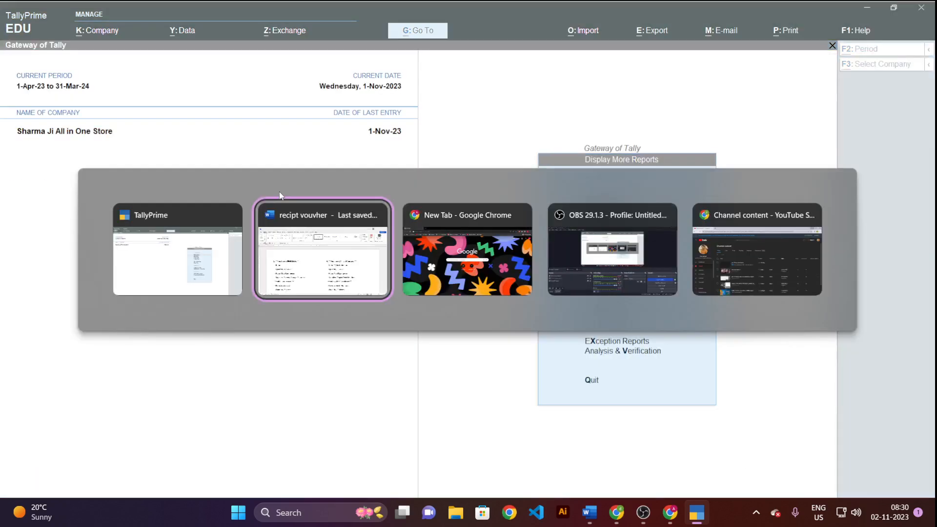
pyautogui.scroll(-2, 278, 192)
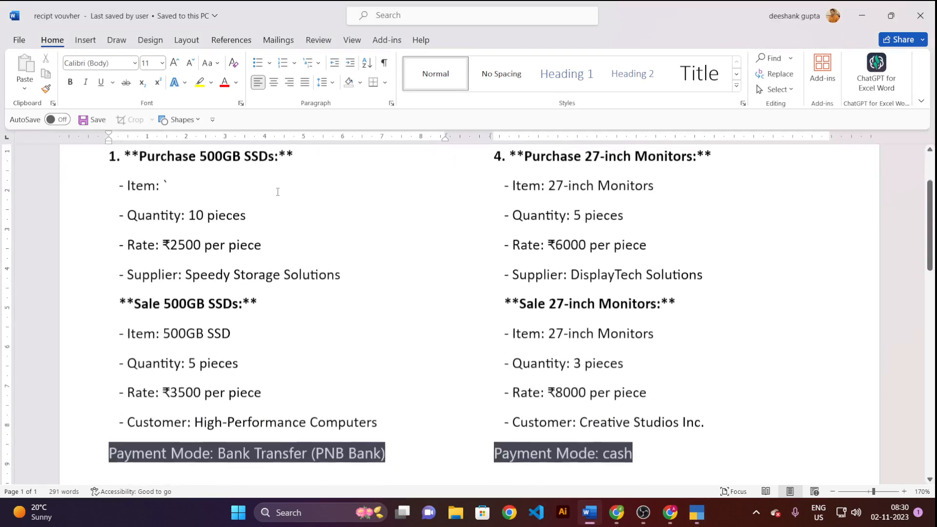
pyautogui.hotkey('ctrl', 'Home')
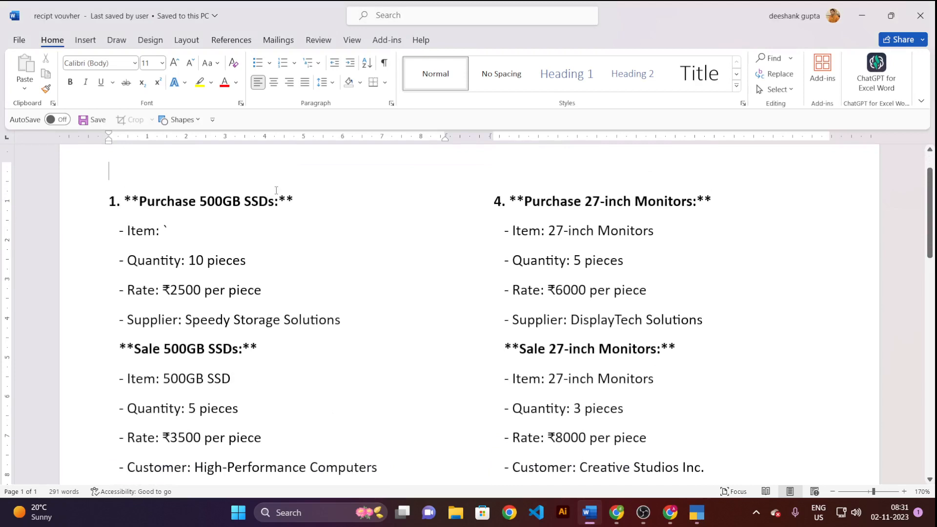
pyautogui.scroll(-1, 276, 190)
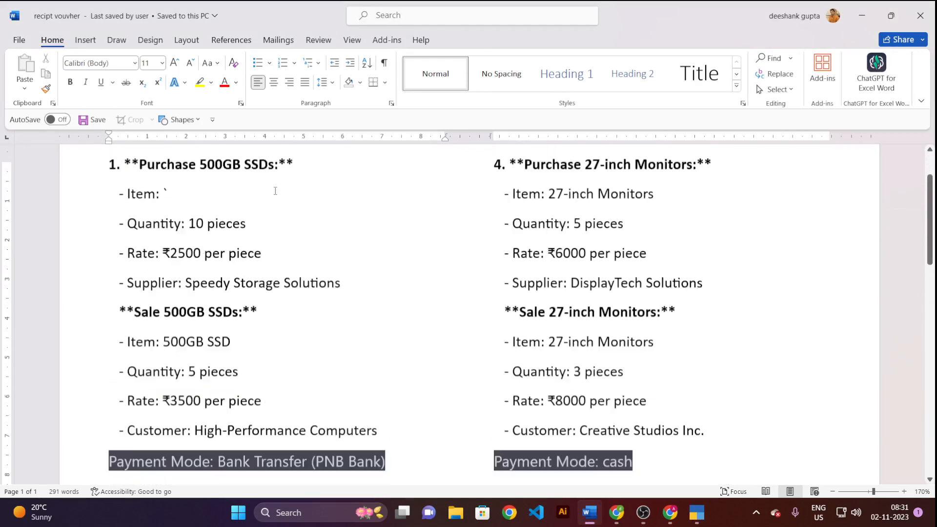
pyautogui.scroll(1, 276, 190)
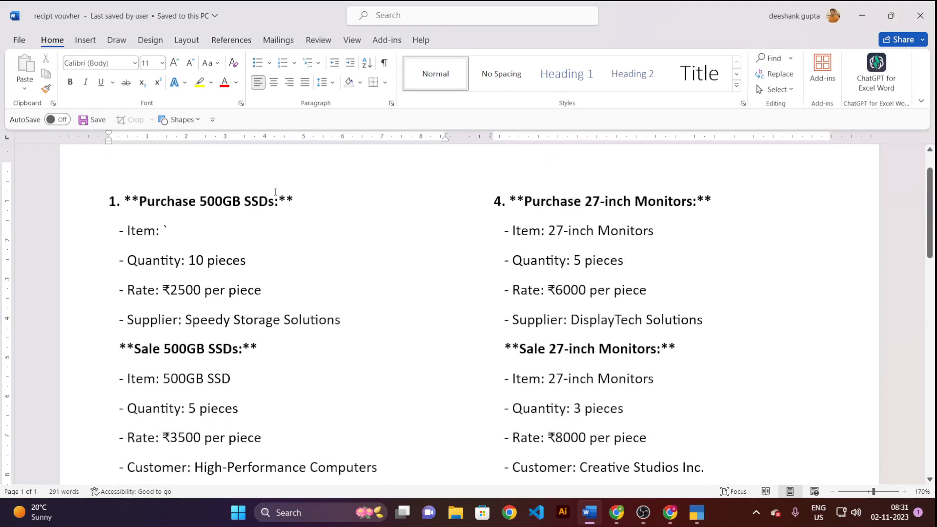
pyautogui.write('--')
# Step: Examine the 500GB SSD purchase and sale entries and their payment mode in the exercise document
pyautogui.moveTo(139, 205); pyautogui.dragTo(274, 208)
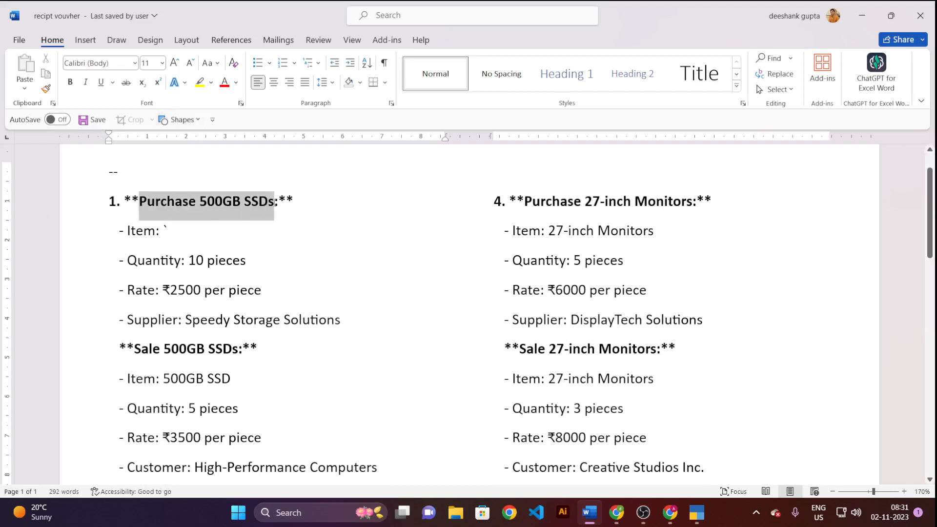
pyautogui.moveTo(121, 348); pyautogui.dragTo(257, 353)
pyautogui.scroll(-1, 249, 338)
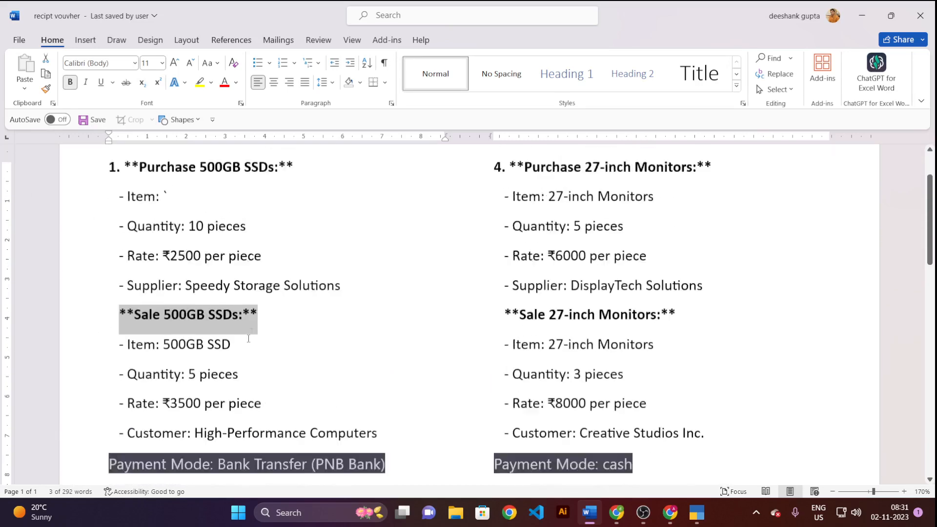
pyautogui.scroll(-3, 249, 339)
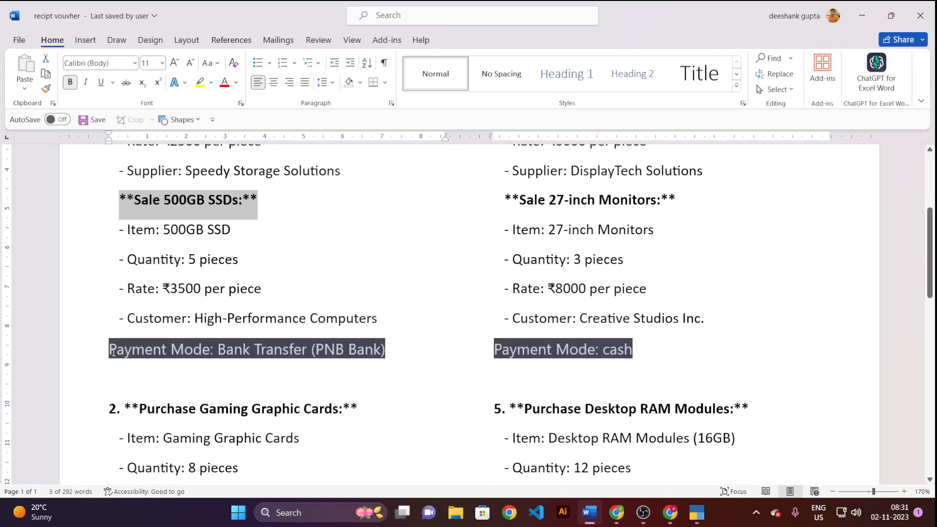
pyautogui.moveTo(113, 352); pyautogui.dragTo(382, 360)
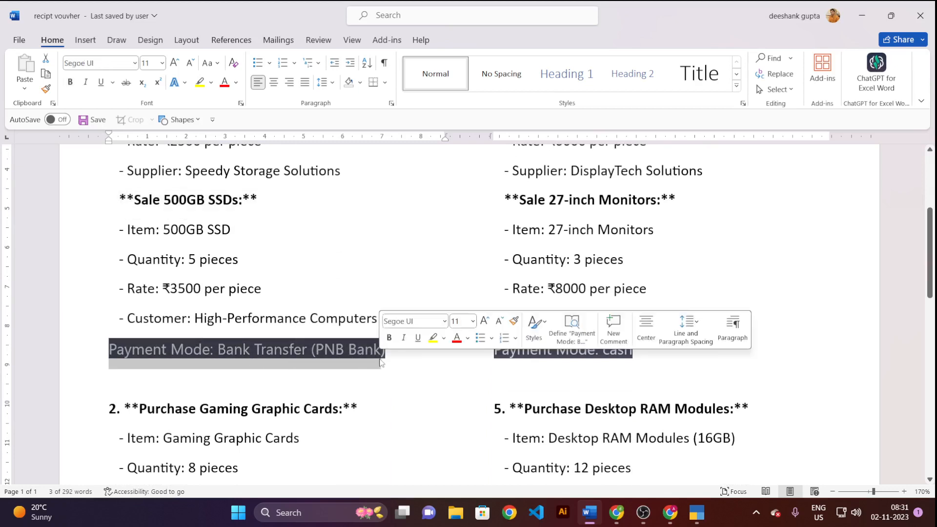
pyautogui.click(173, 358)
pyautogui.moveTo(111, 353); pyautogui.dragTo(383, 360)
pyautogui.scroll(5, 230, 217)
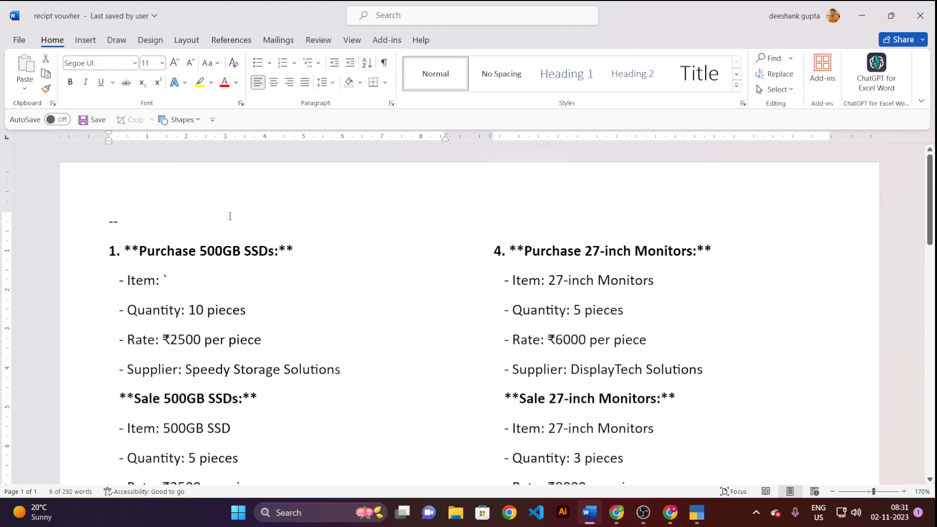
pyautogui.scroll(-5, 230, 216)
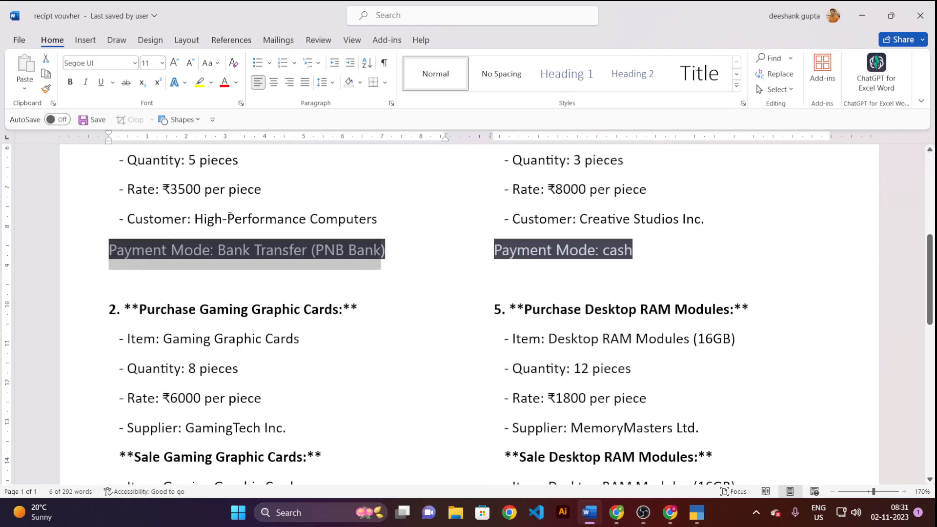
# Step: Examine the six purchase and sale exercises in the document, including their quantities, rates, parties and payment modes
pyautogui.scroll(-5, 230, 217)
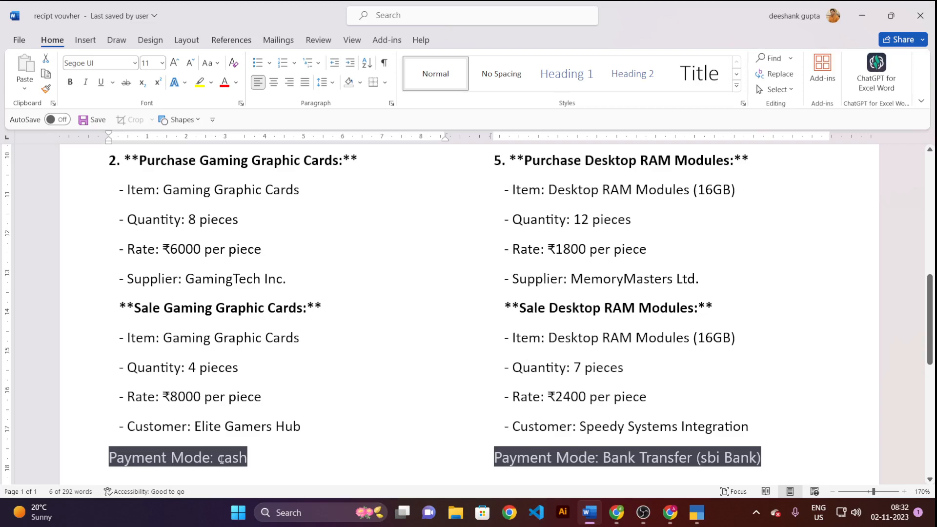
pyautogui.scroll(8, 452, 341)
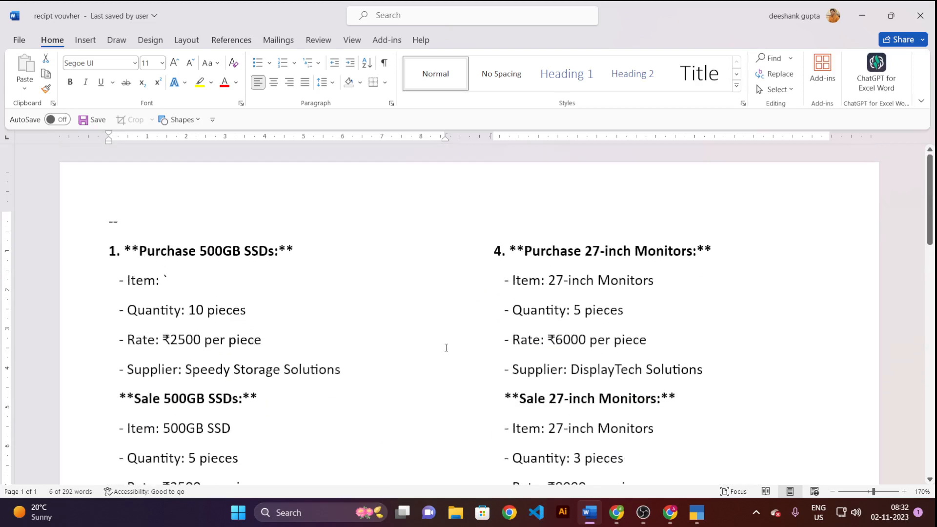
pyautogui.scroll(-9, 503, 245)
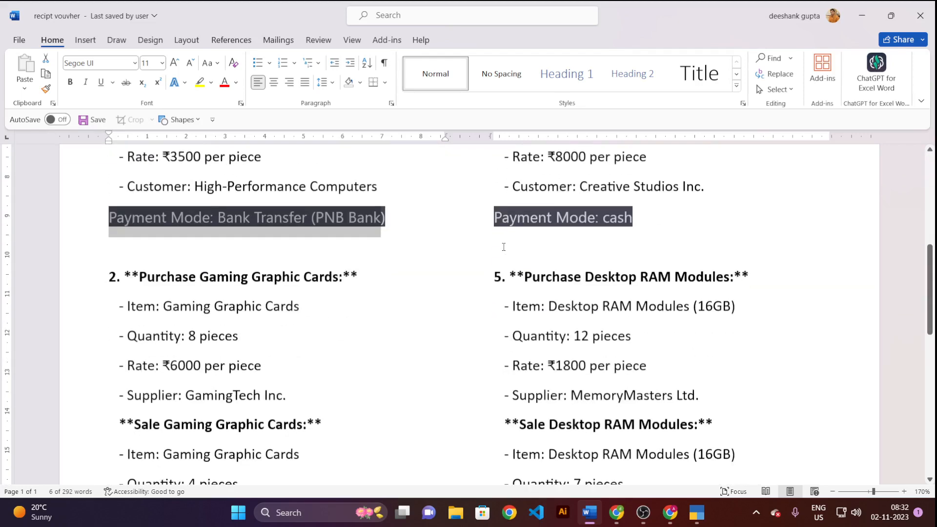
pyautogui.scroll(2, 502, 247)
pyautogui.scroll(-1, 502, 247)
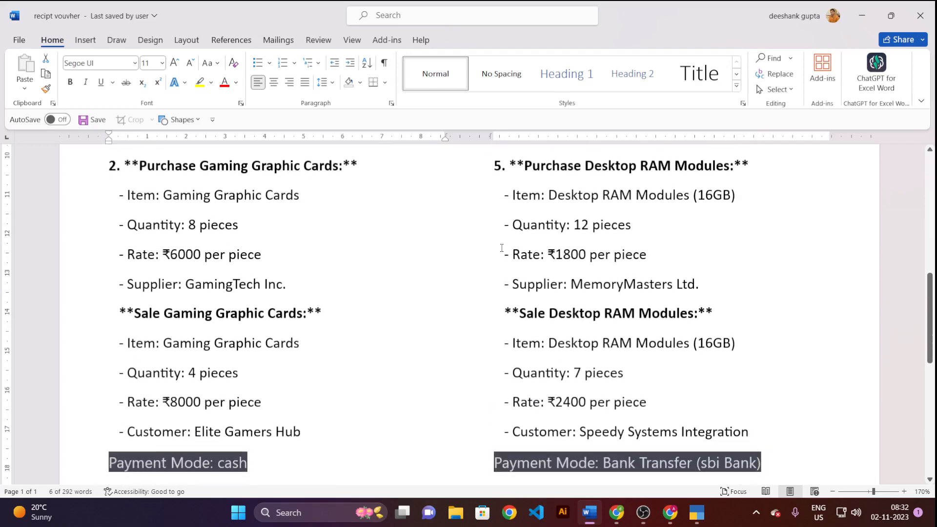
pyautogui.scroll(-7, 501, 248)
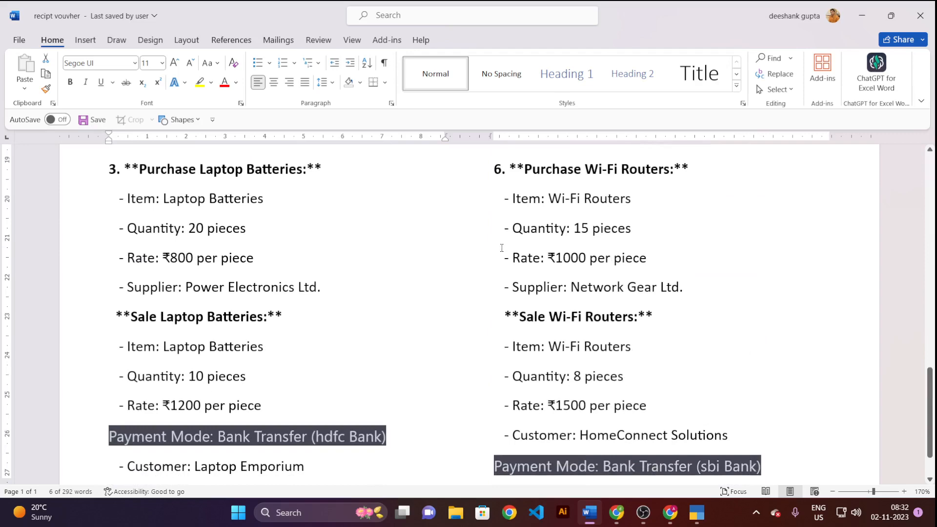
pyautogui.scroll(-1, 501, 248)
pyautogui.scroll(18, 488, 255)
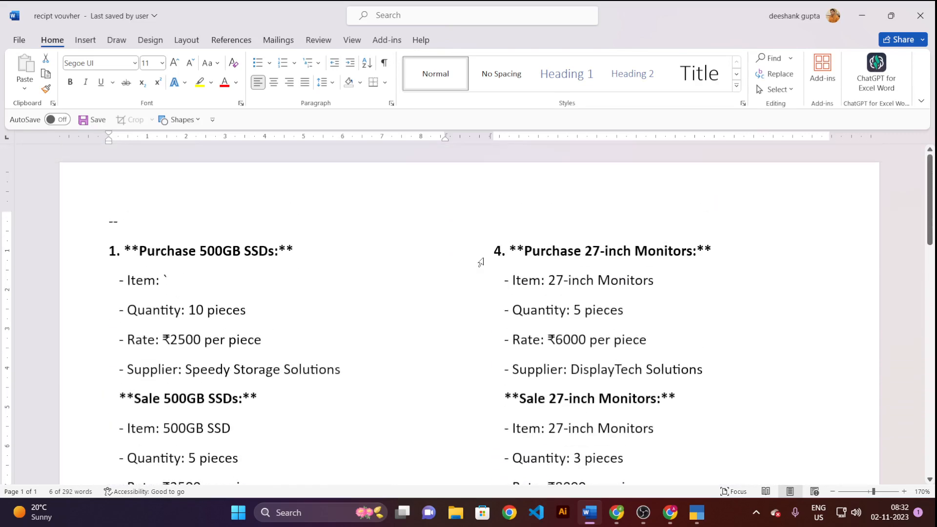
pyautogui.scroll(-2, 480, 263)
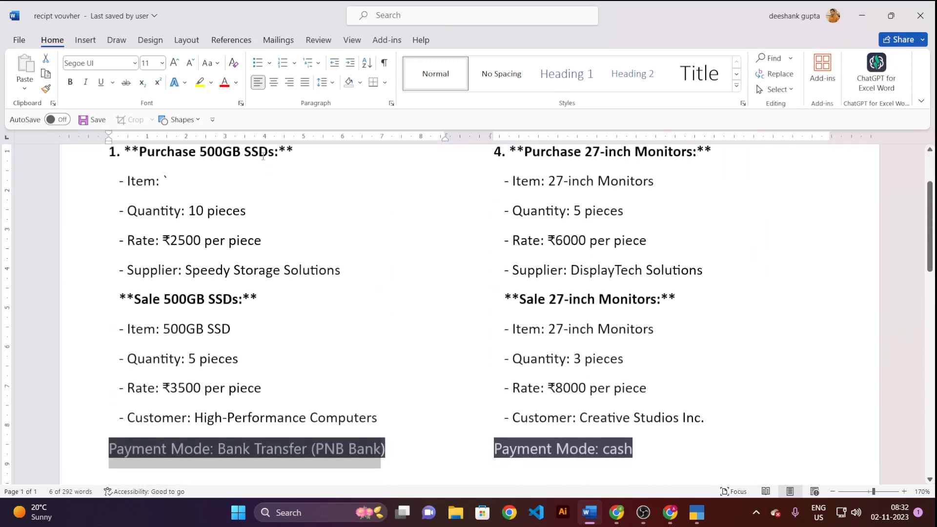
# Step: Switch to TallyPrime, return to the Gateway of Tally, and start a new Purchase voucher
pyautogui.hotkey('alt', 'Tab')
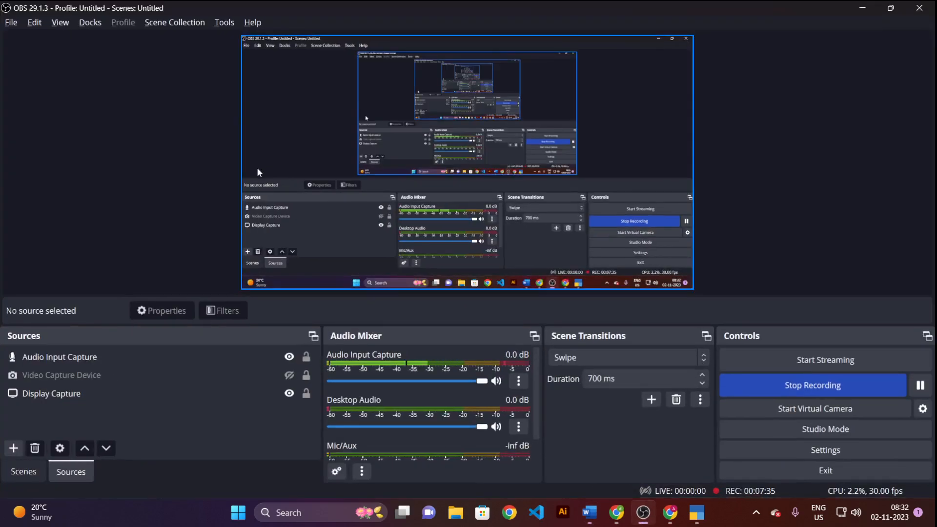
pyautogui.hotkey('alt', 'Tab')
pyautogui.hotkey('alt', 'Tab')
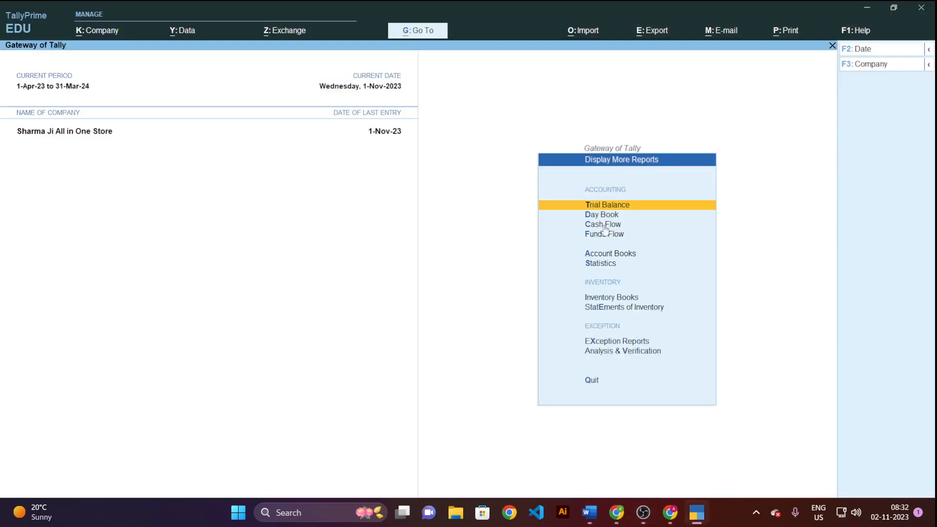
pyautogui.press('Escape')
pyautogui.press('Escape')
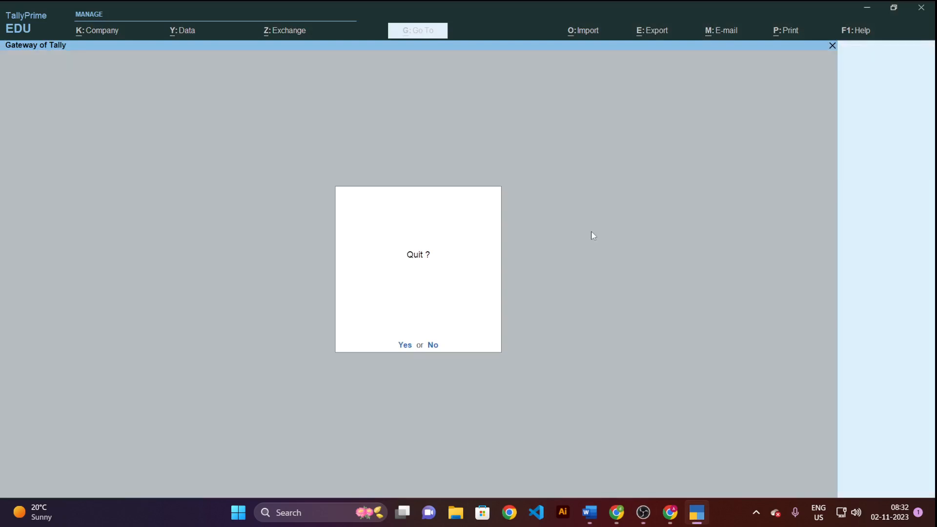
pyautogui.press('n')
pyautogui.press('Down')
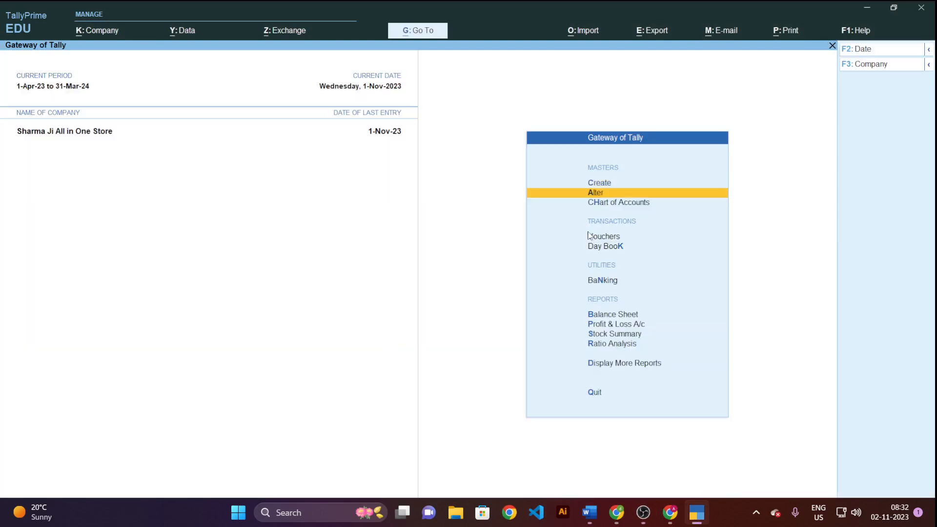
pyautogui.press('Down')
pyautogui.press('Down')
pyautogui.press('Return')
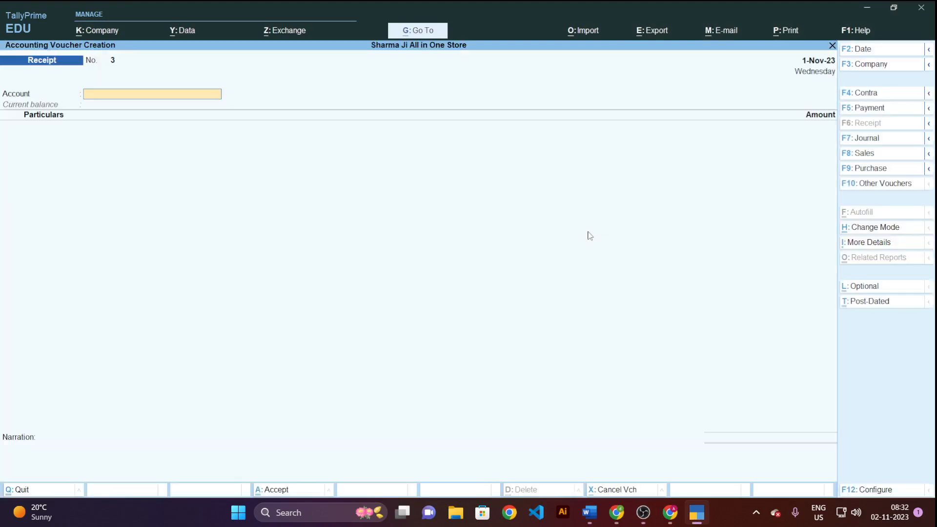
pyautogui.click(886, 169)
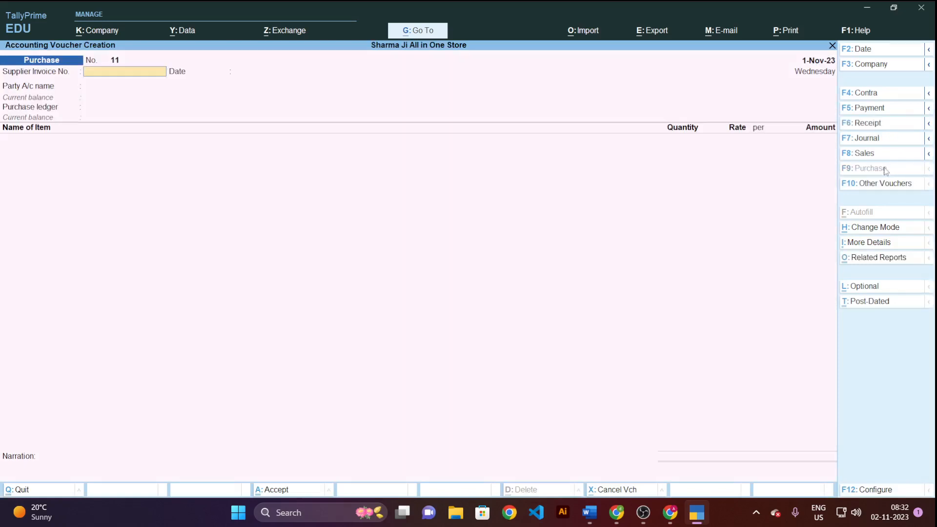
# Step: Enter 45 as the supplier invoice number and set both the voucher date and the supplier invoice date to 1-Aug-23
pyautogui.write('45')
pyautogui.press('Return')
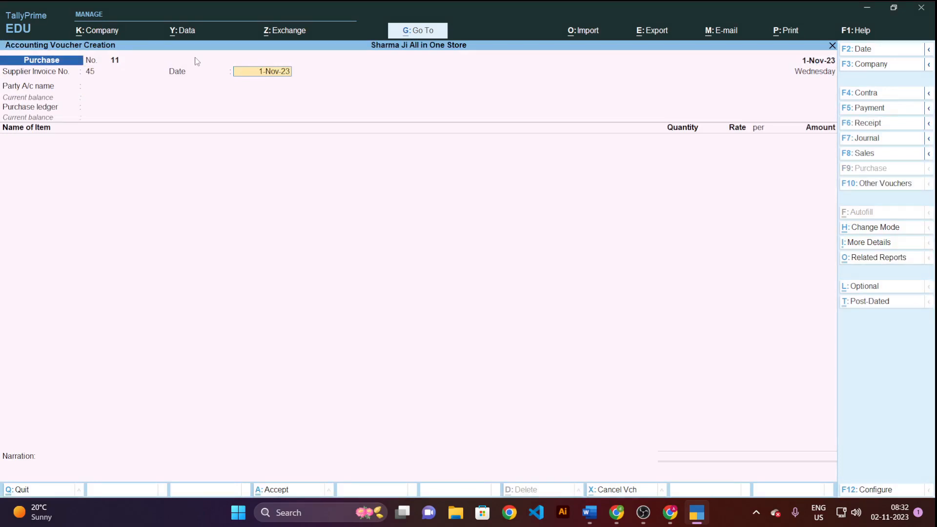
pyautogui.press('Return')
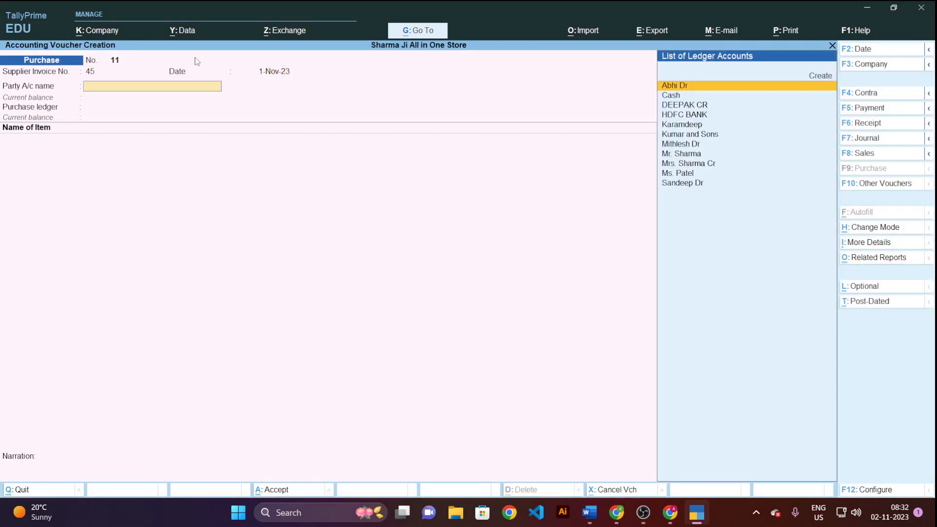
pyautogui.press('F2')
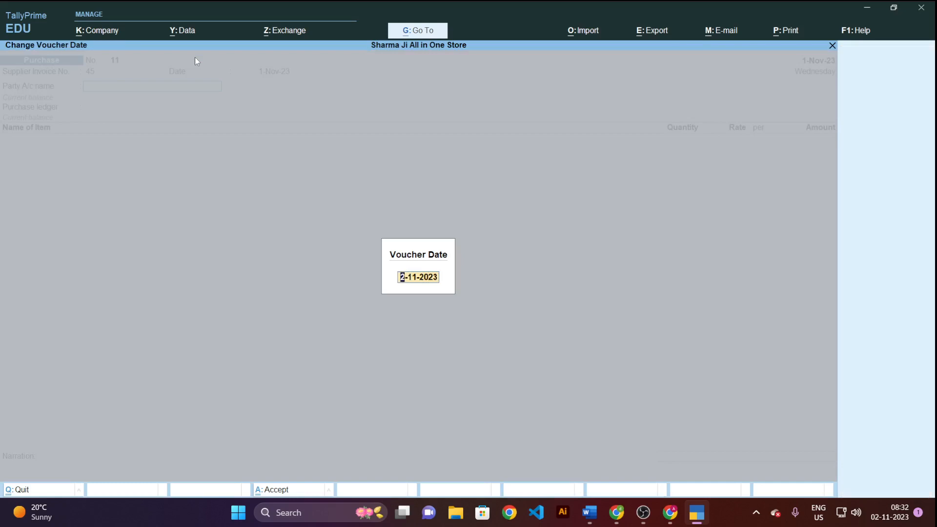
pyautogui.write('1 aug')
pyautogui.press('Return')
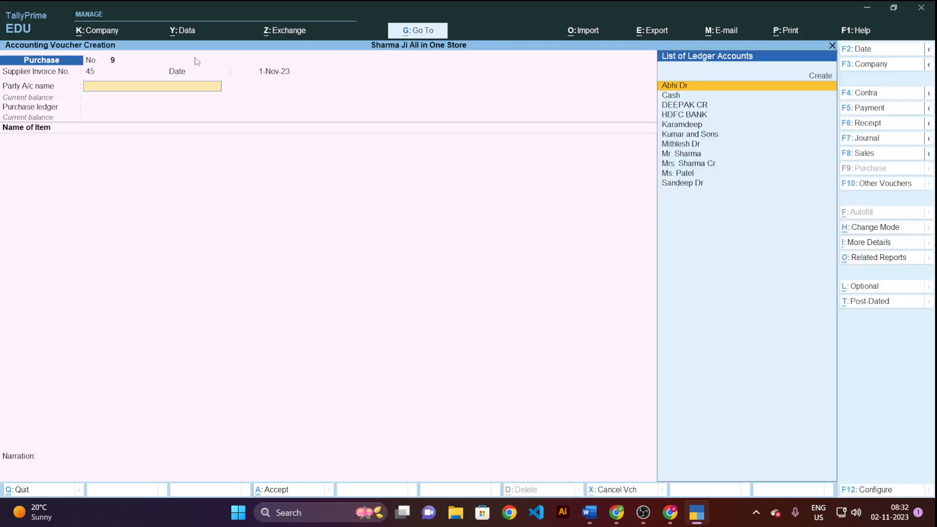
pyautogui.click(281, 74)
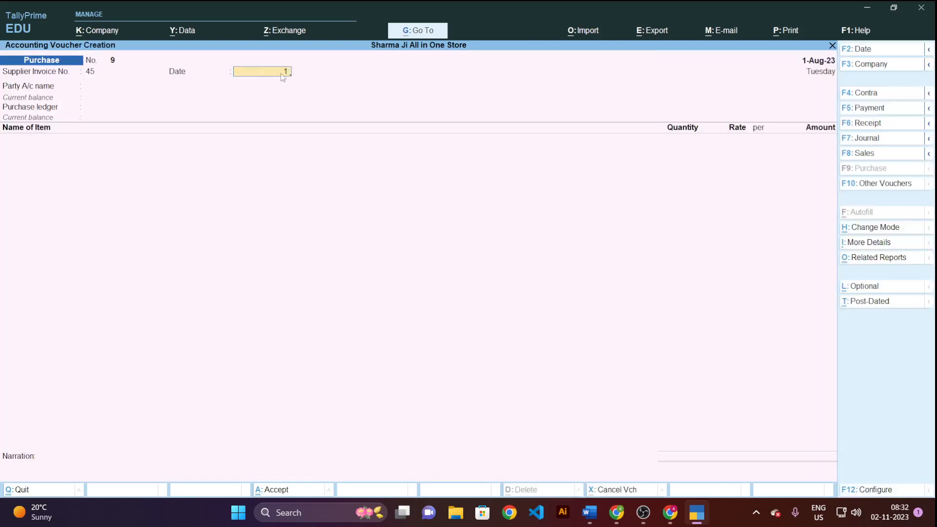
pyautogui.press('Return')
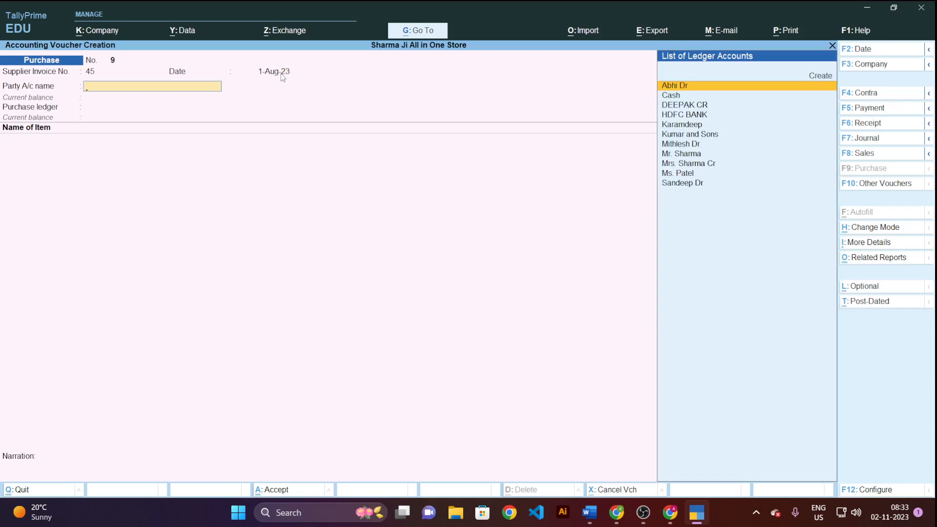
# Step: Switch to the "recipt vouvher" document in Word and copy the supplier name Speedy Storage Solutions from the first purchase
pyautogui.hotkey('alt', 'Tab')
pyautogui.hotkey('alt', 'Tab')
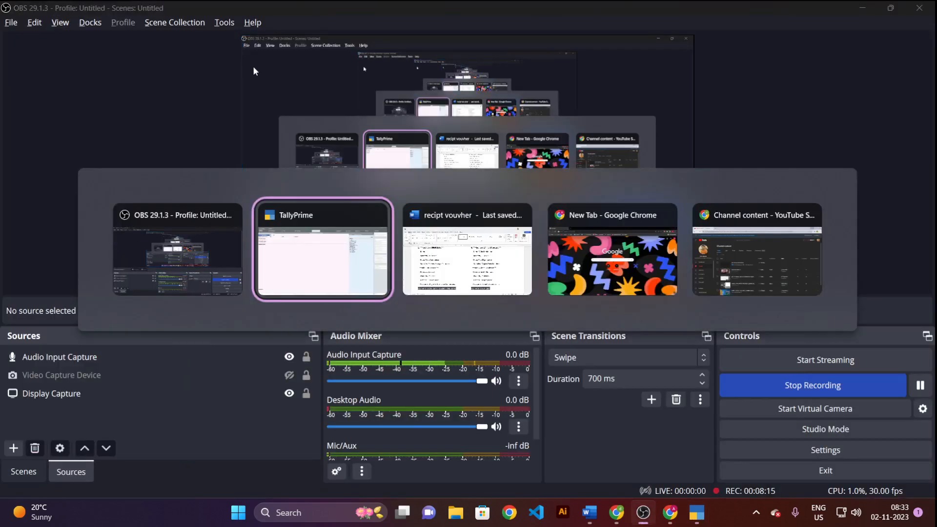
pyautogui.hotkey('alt', 'Tab')
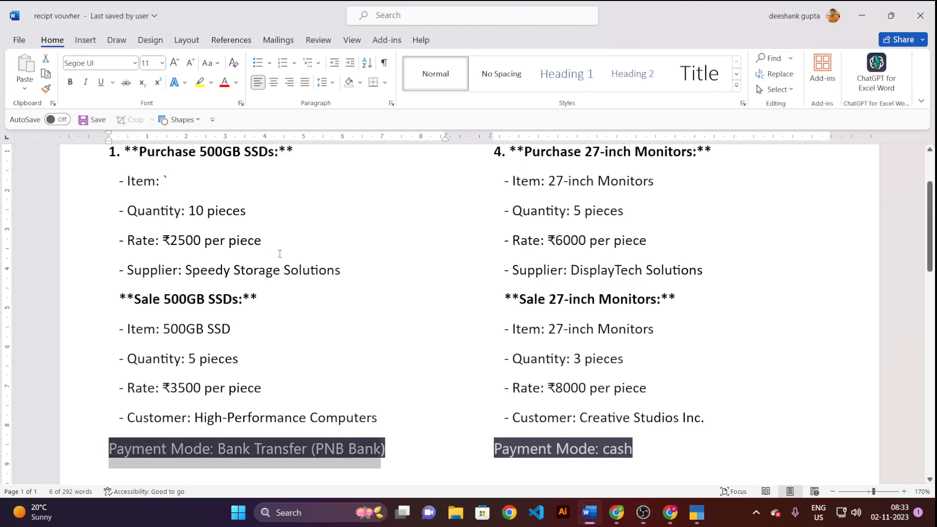
pyautogui.moveTo(188, 276); pyautogui.dragTo(339, 276)
pyautogui.hotkey('ctrl', 'c')
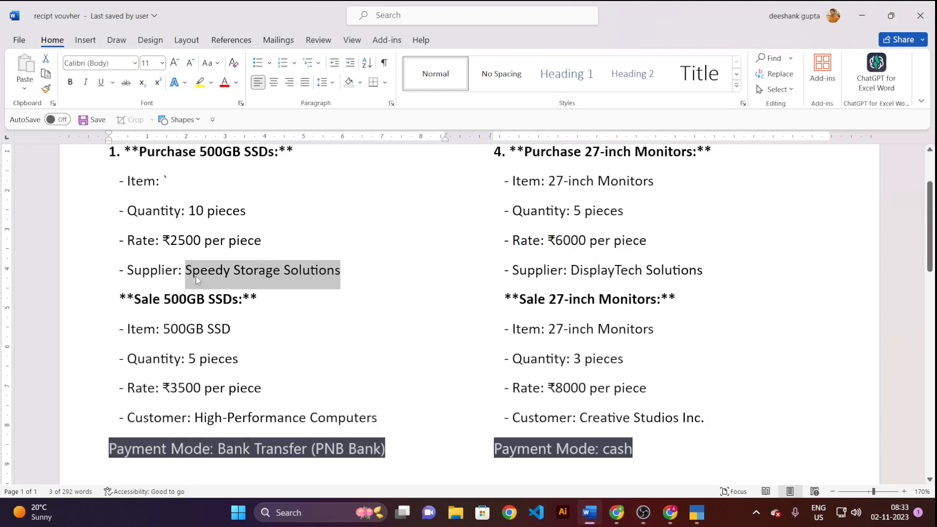
# Step: Back in TallyPrime, create the party ledger Speedy Storage Solutions under Sundry Creditors from the purchase voucher
pyautogui.hotkey('alt', 'Tab')
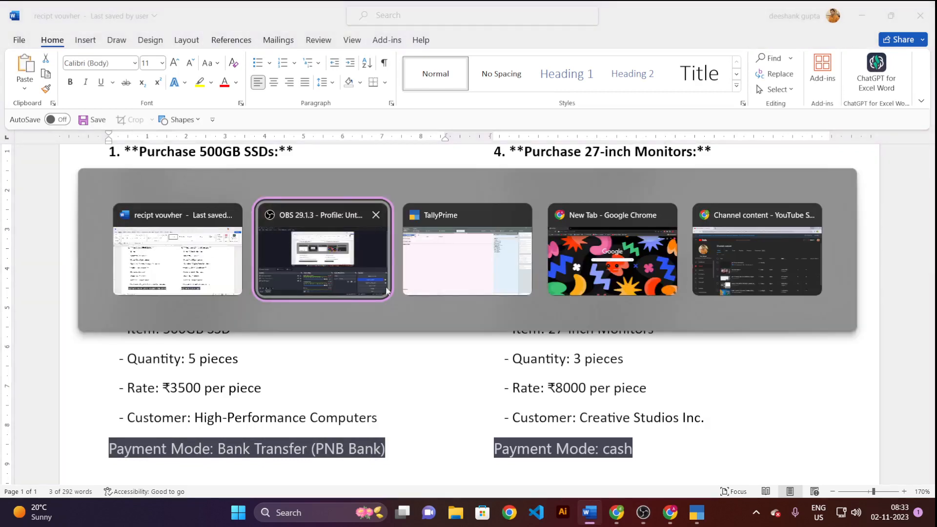
pyautogui.click(468, 266)
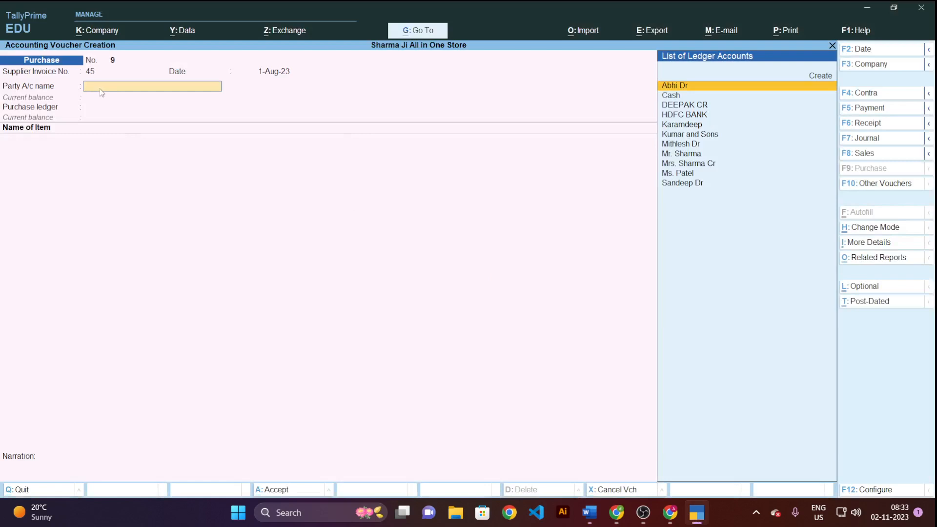
pyautogui.click(821, 77)
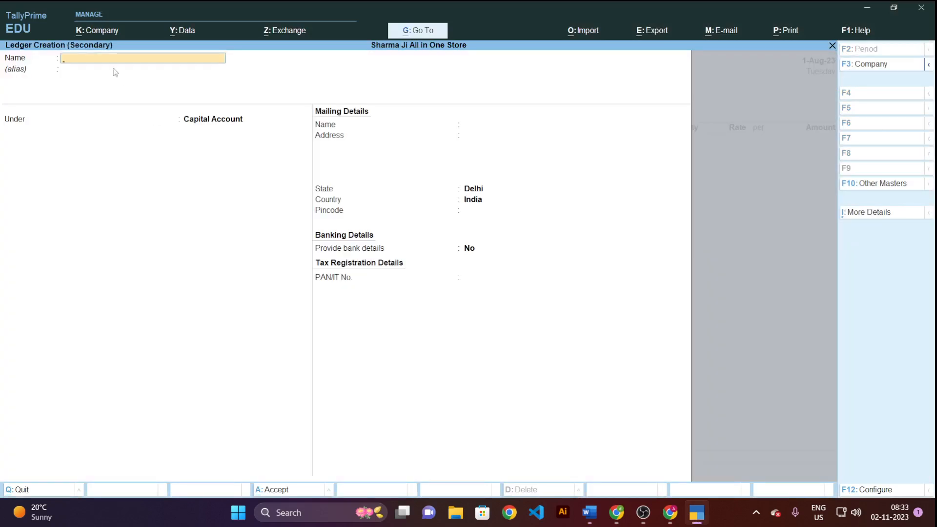
pyautogui.hotkey('ctrl', 'v')
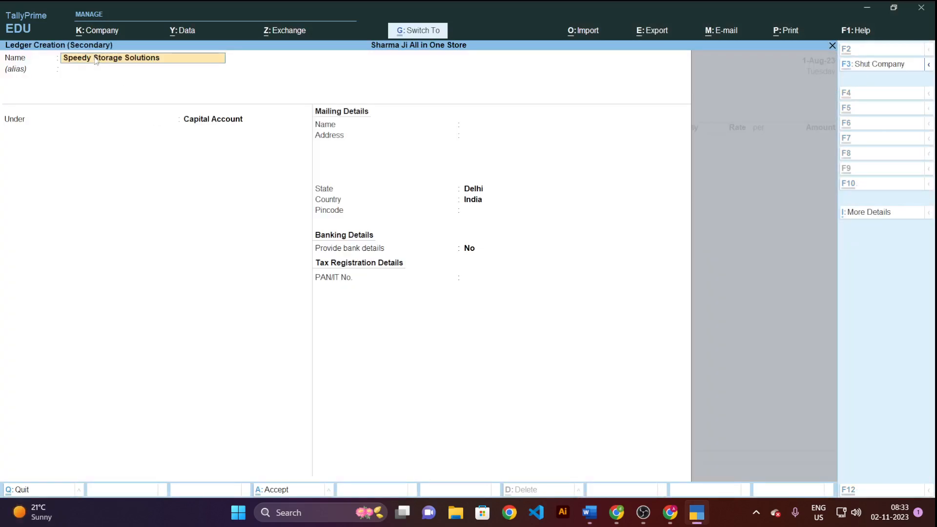
pyautogui.click(209, 121)
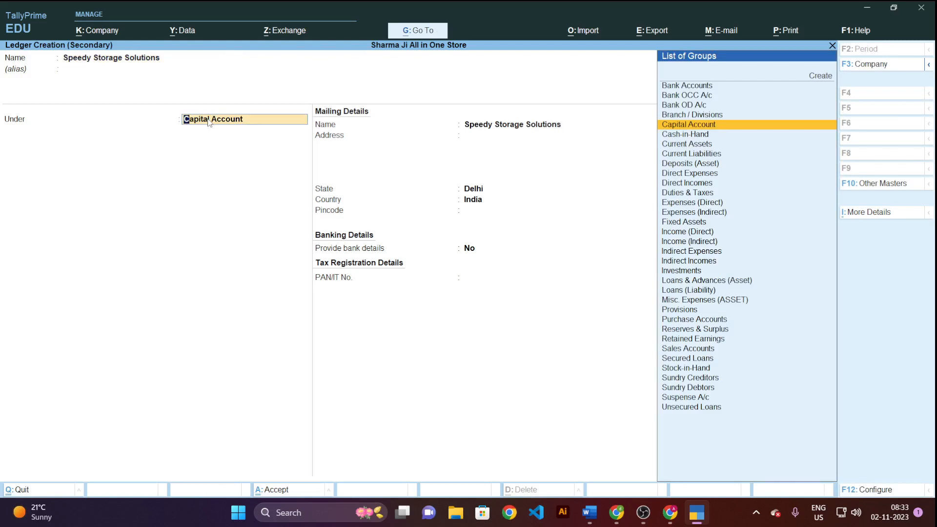
pyautogui.write('Sund')
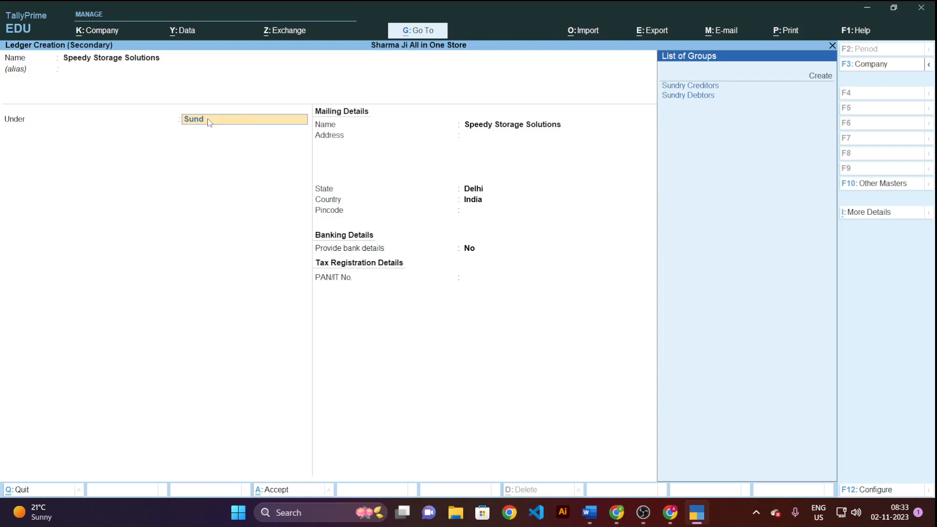
pyautogui.press('Down')
pyautogui.press('Up')
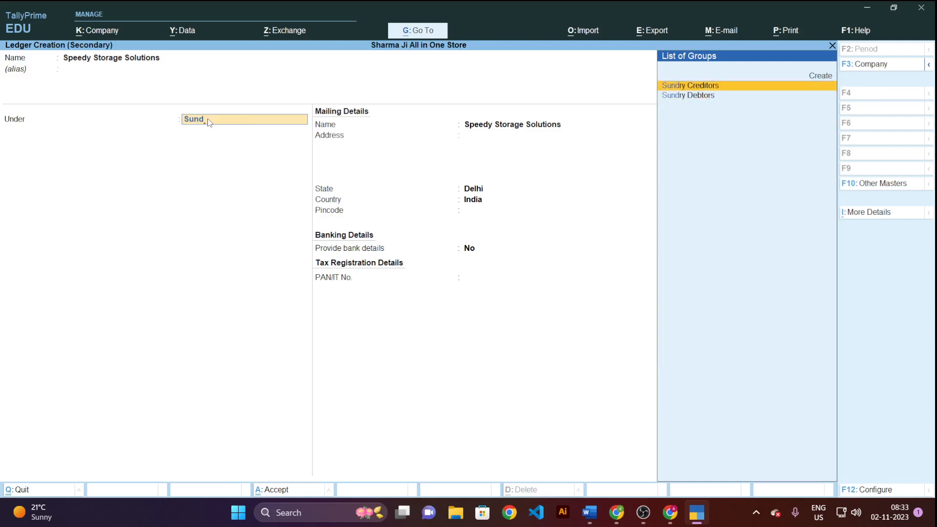
pyautogui.press('Return')
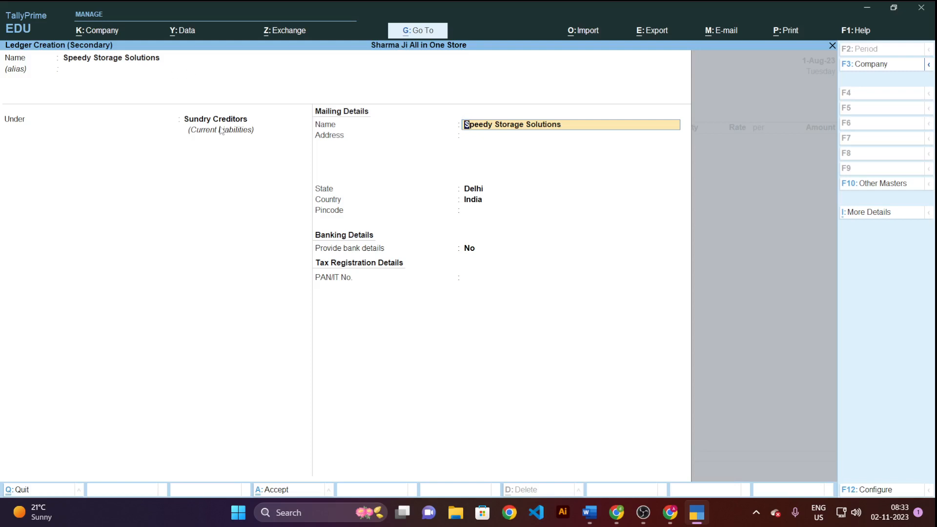
pyautogui.hotkey('ctrl', 'a')
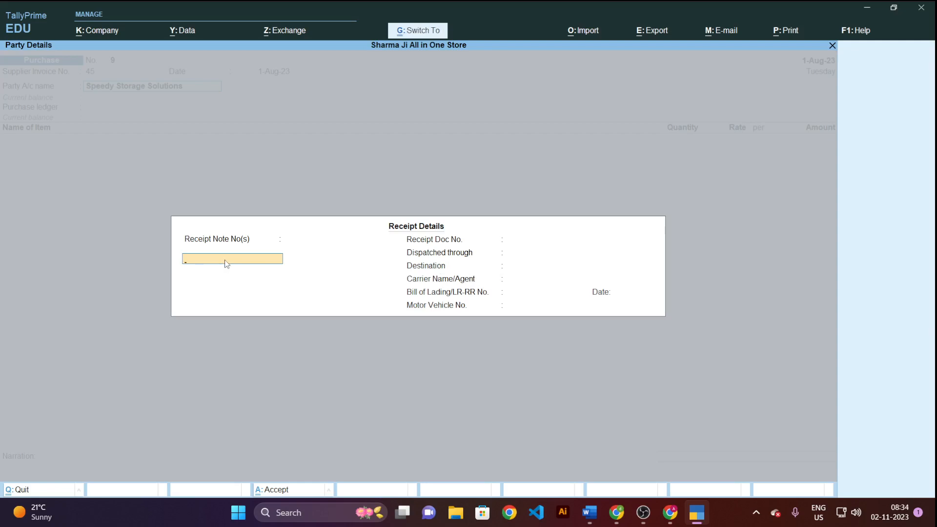
# Step: Accept the receipt and party details as they are, and select PURCHASE as the purchase ledger
pyautogui.hotkey('ctrl', 'a')
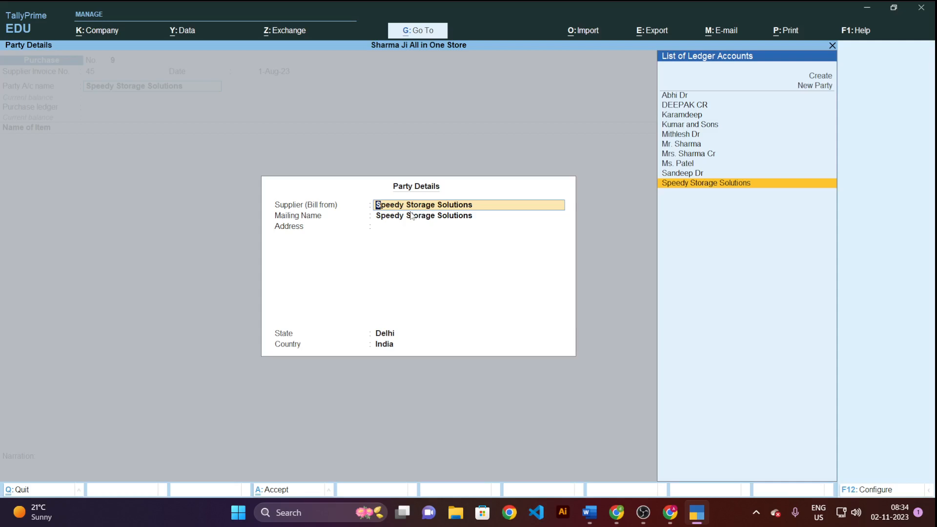
pyautogui.press('ctrl')
pyautogui.hotkey('ctrl', 'a')
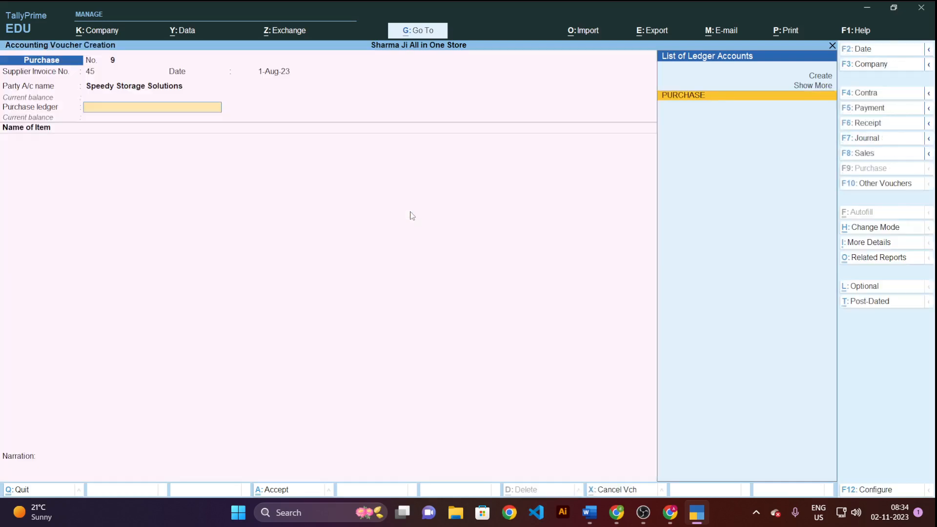
pyautogui.click(689, 97)
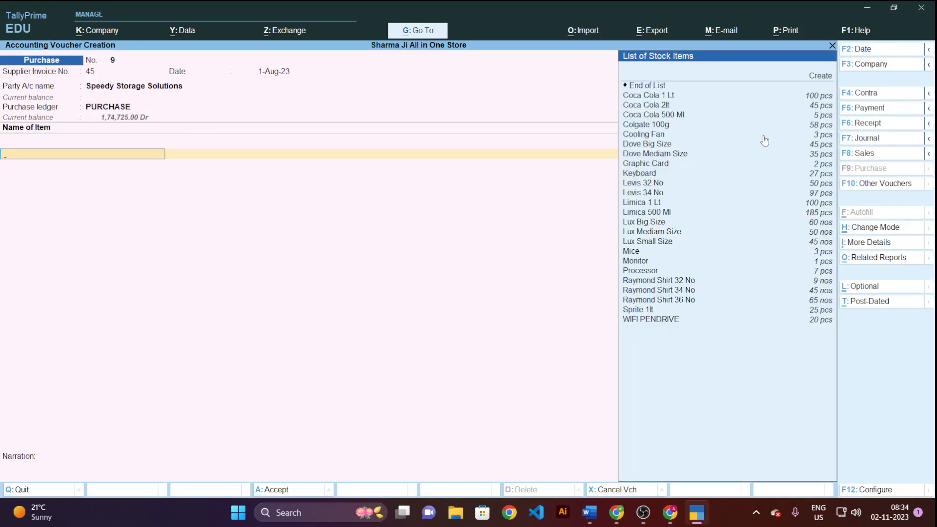
pyautogui.press('Down')
pyautogui.press('Down')
pyautogui.press('Down')
pyautogui.press('Down')
pyautogui.press('Down')
pyautogui.press('Down')
pyautogui.press('Down')
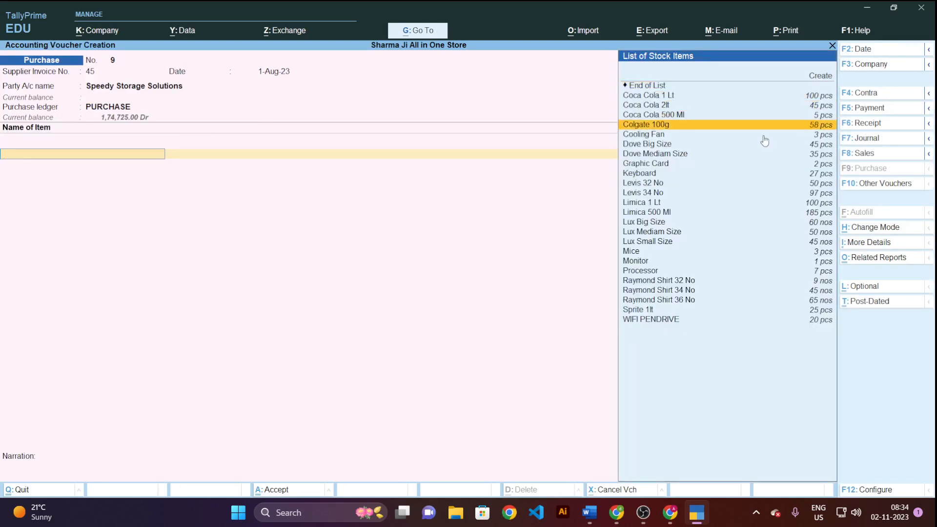
pyautogui.press('Up')
pyautogui.press('Up')
pyautogui.press('Down')
pyautogui.press('Down')
pyautogui.press('Down')
pyautogui.press('Down')
pyautogui.press('Down')
pyautogui.press('Down')
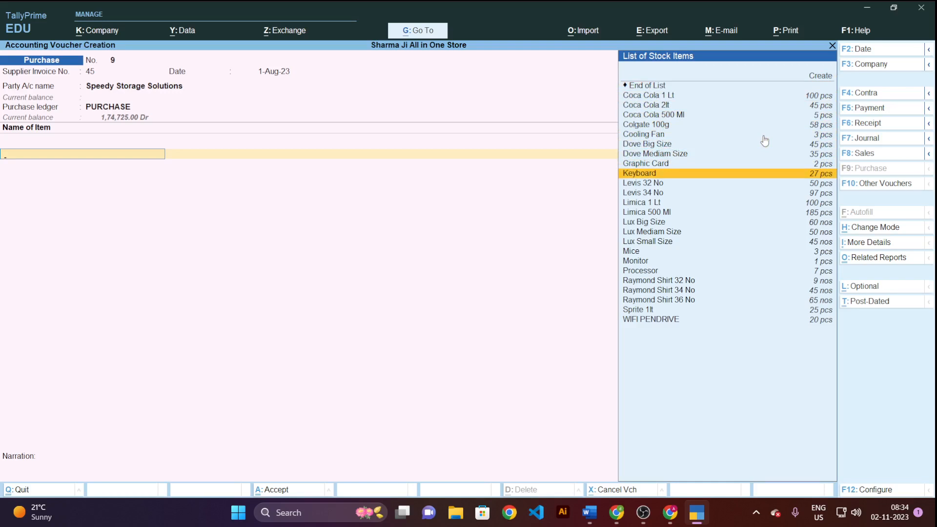
pyautogui.press('Return')
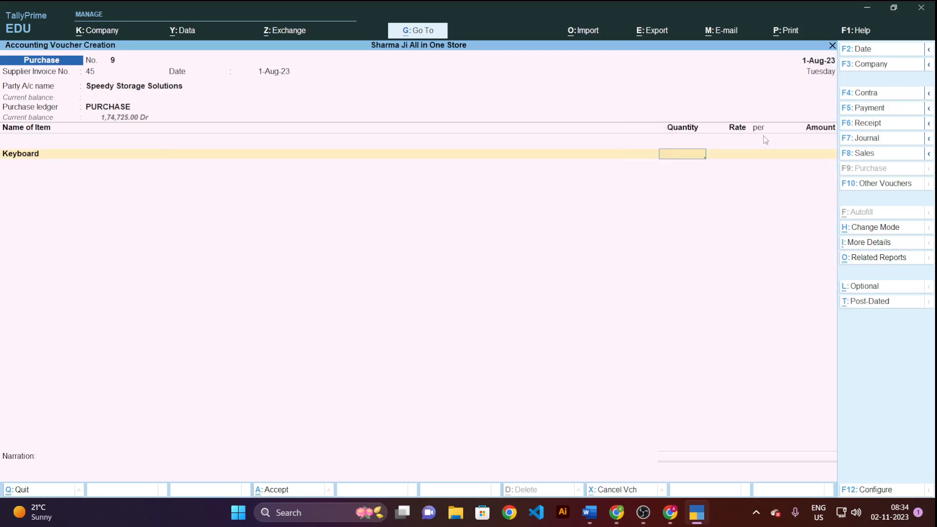
pyautogui.press('BackSpace')
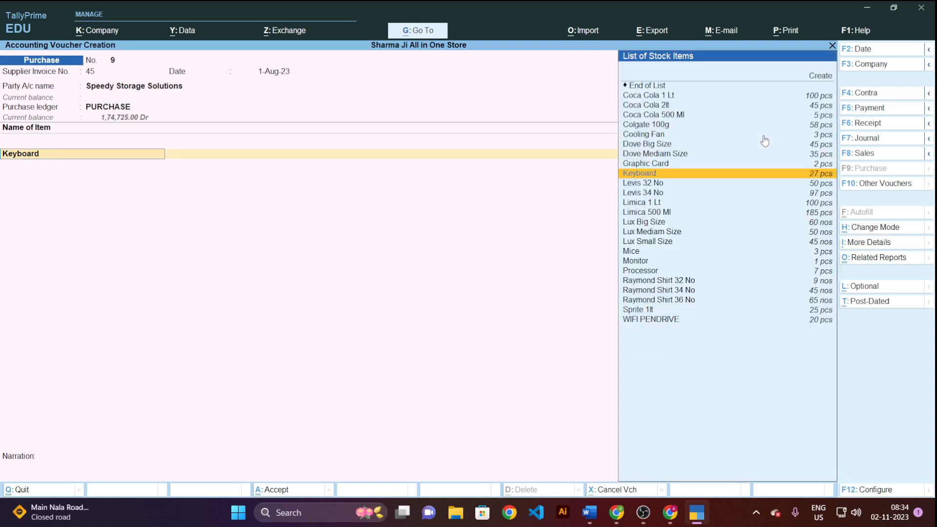
# Step: Switch to the "recipt vouvher" document in Word and check the item name and quantity of the first purchase
pyautogui.hotkey('alt', 'Tab')
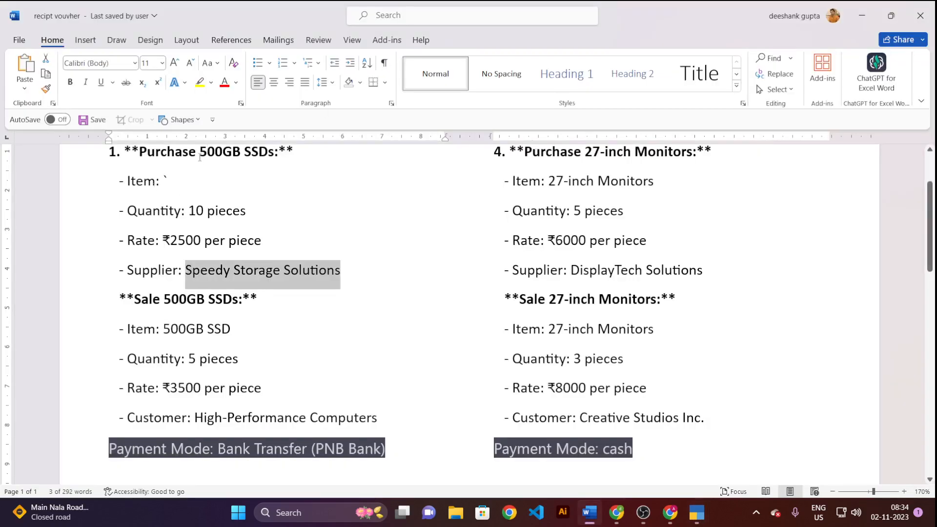
pyautogui.moveTo(201, 157); pyautogui.dragTo(272, 155)
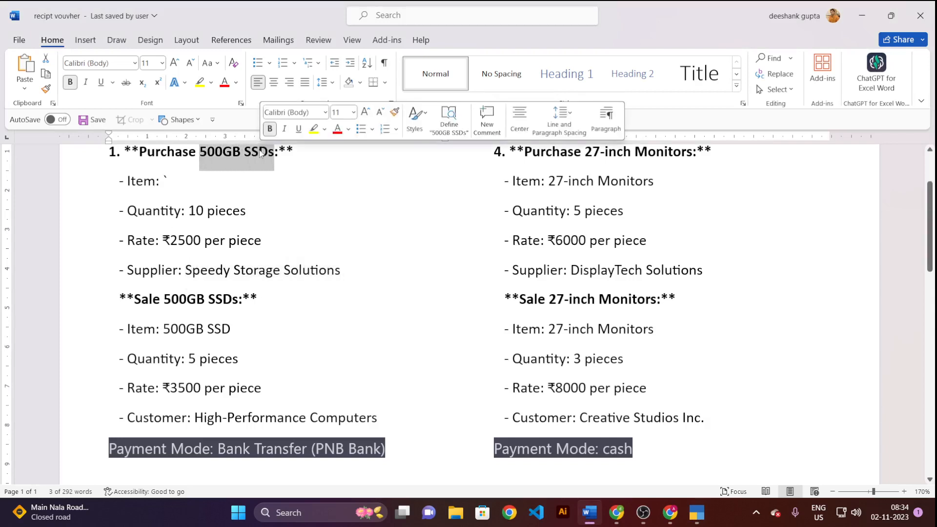
pyautogui.moveTo(188, 211); pyautogui.dragTo(248, 211)
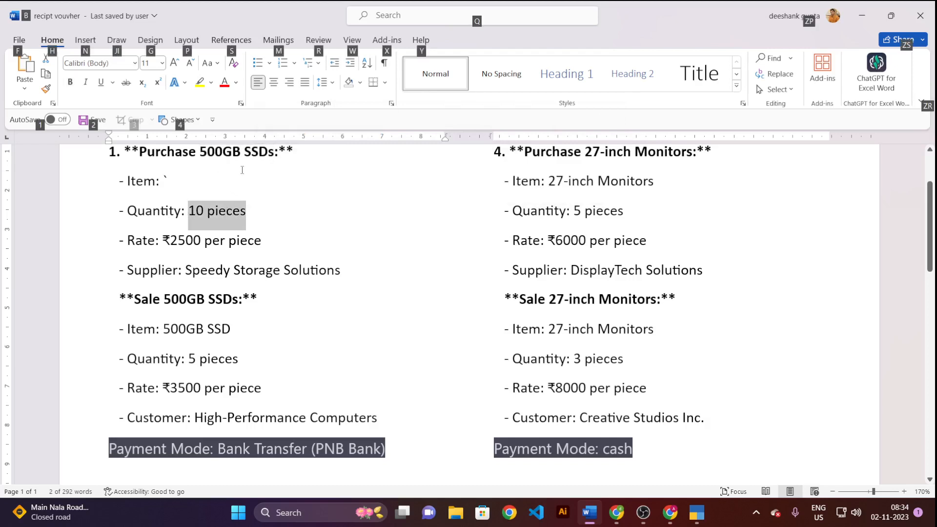
# Step: Back in TallyPrime, create the stock item 500 Gb Ssd under Computer Accessory with pcs as its unit, leaving the duty rate blank
pyautogui.hotkey('alt', 'Tab')
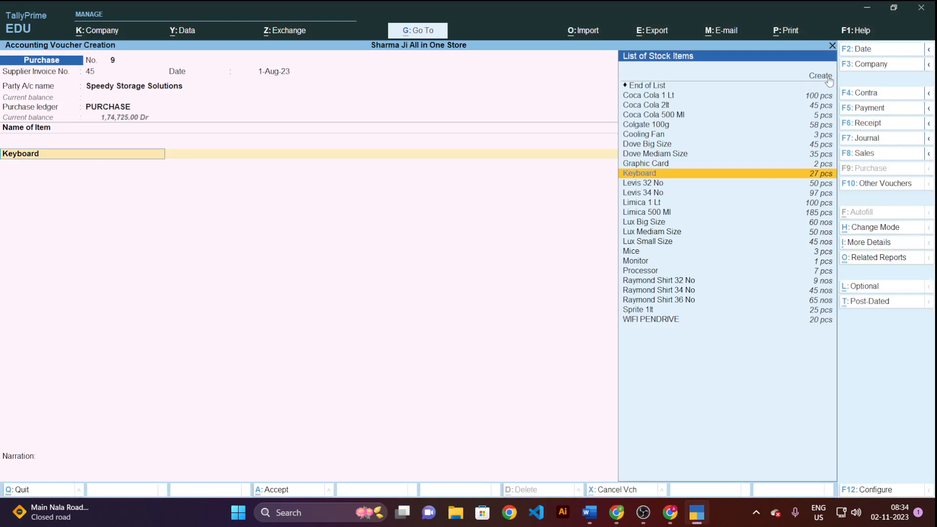
pyautogui.press('Up')
pyautogui.press('Up')
pyautogui.press('Up')
pyautogui.press('Up')
pyautogui.press('Up')
pyautogui.press('Up')
pyautogui.press('Up')
pyautogui.press('Up')
pyautogui.press('Up')
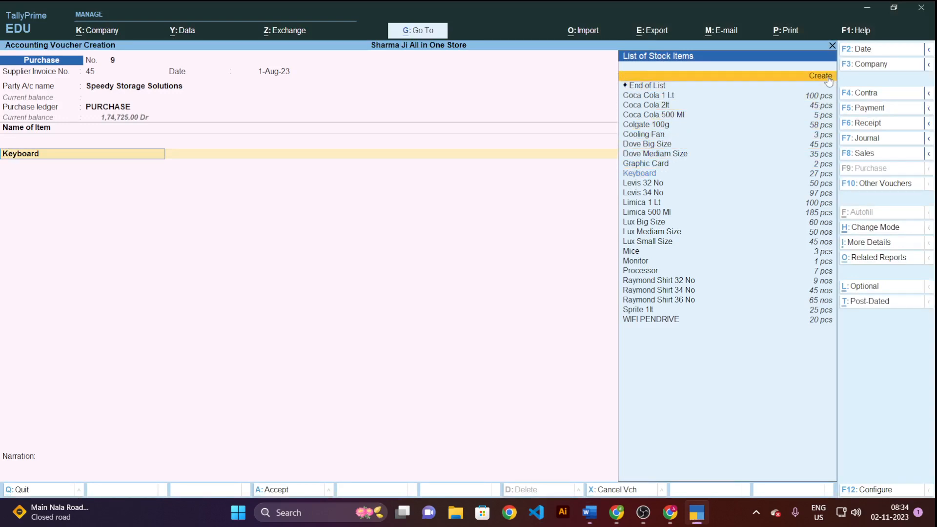
pyautogui.click(828, 80)
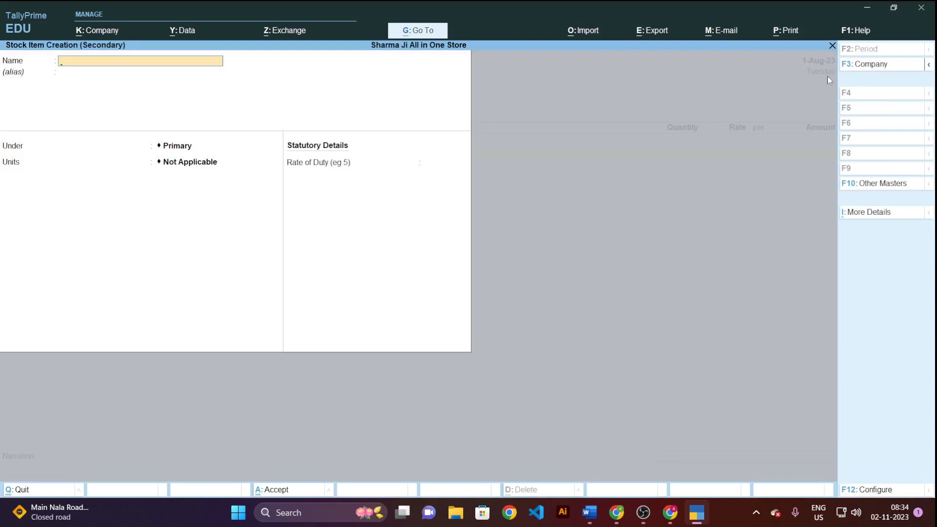
pyautogui.write('500 Gb Ssd')
pyautogui.press('Return')
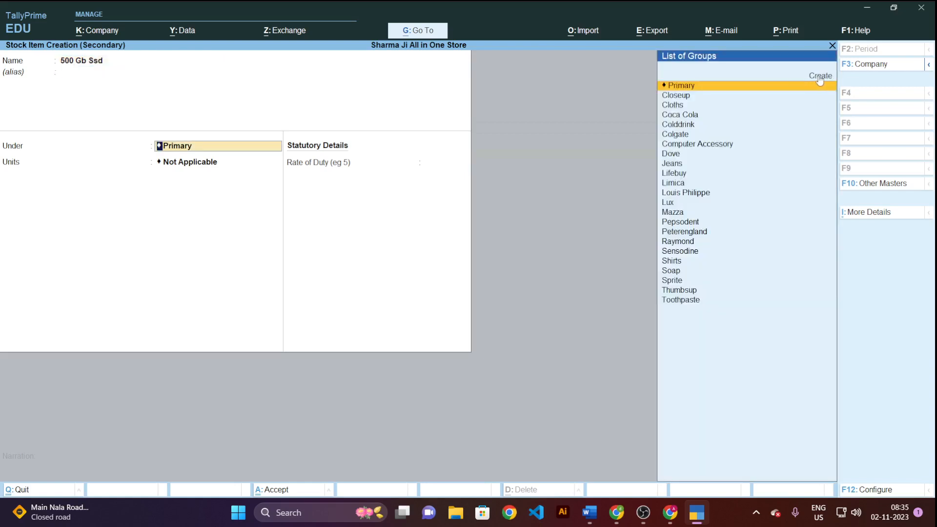
pyautogui.click(708, 146)
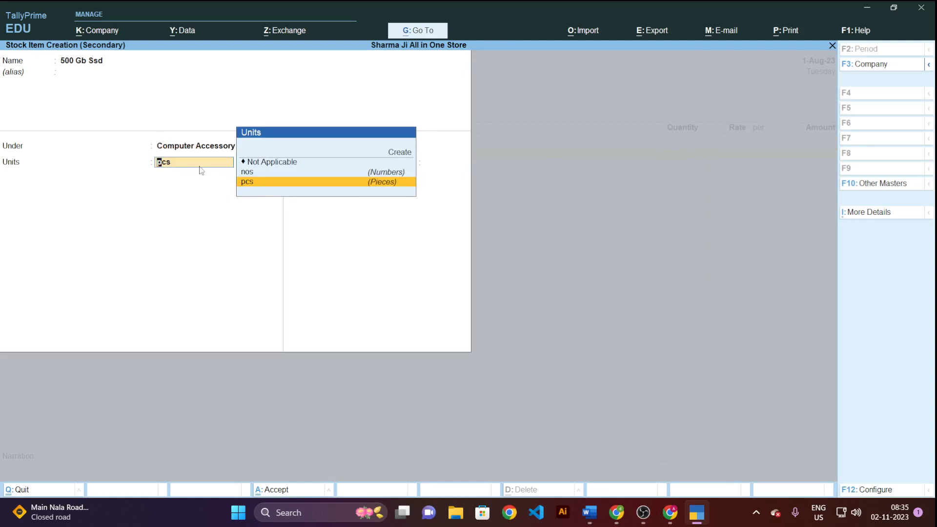
pyautogui.click(266, 185)
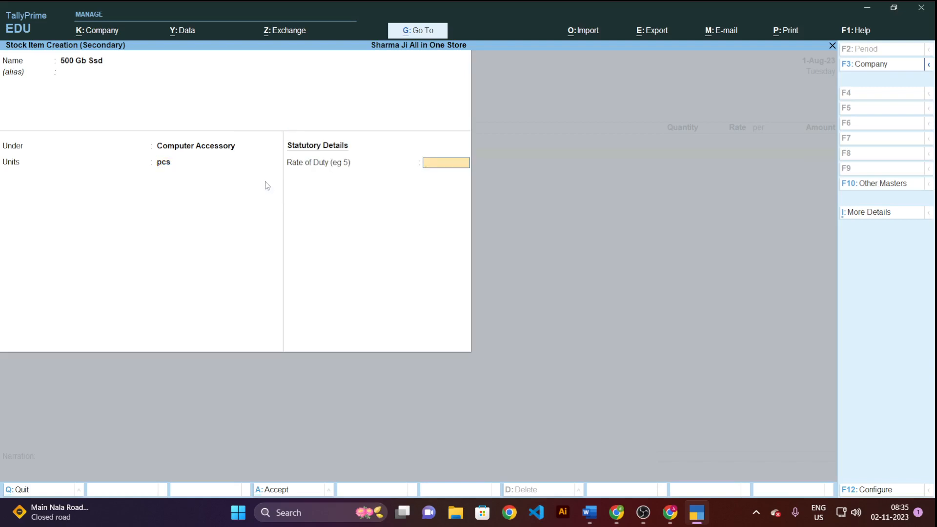
pyautogui.press('Return')
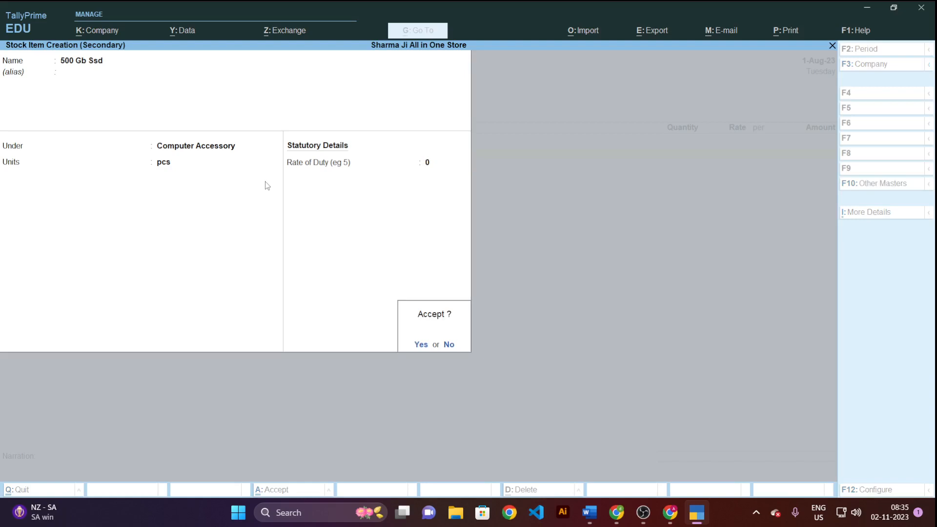
pyautogui.press('Return')
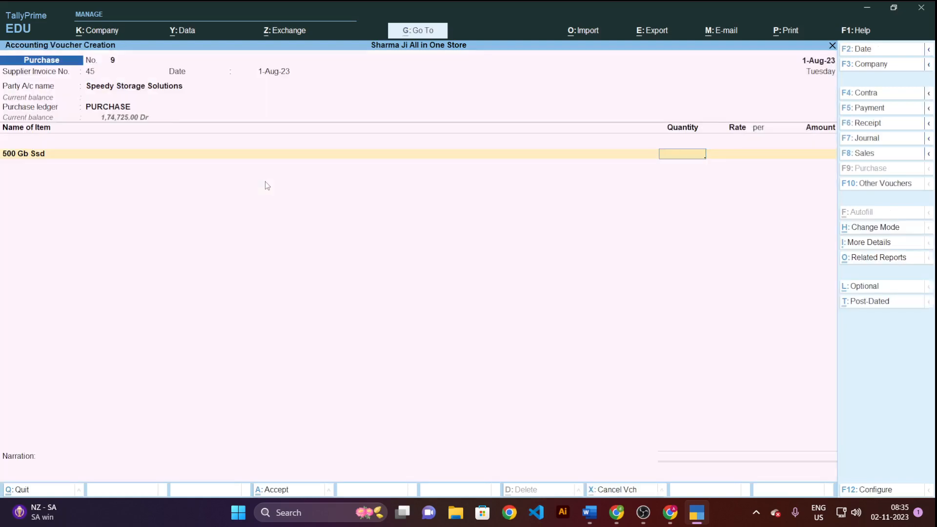
# Step: Enter a quantity of 10 pcs for 500 Gb Ssd and the rate of 2500 per piece given in the Word document
pyautogui.write('10')
pyautogui.press('Return')
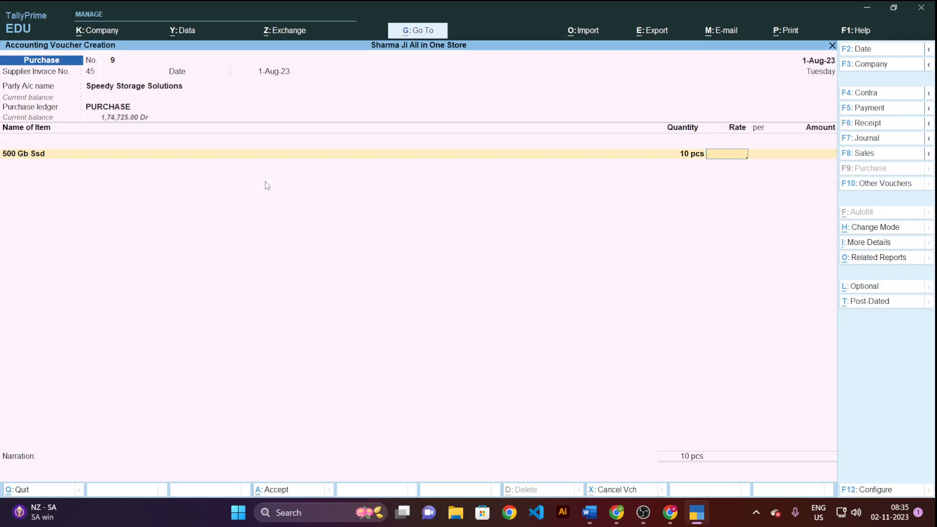
pyautogui.hotkey('alt', 'Tab')
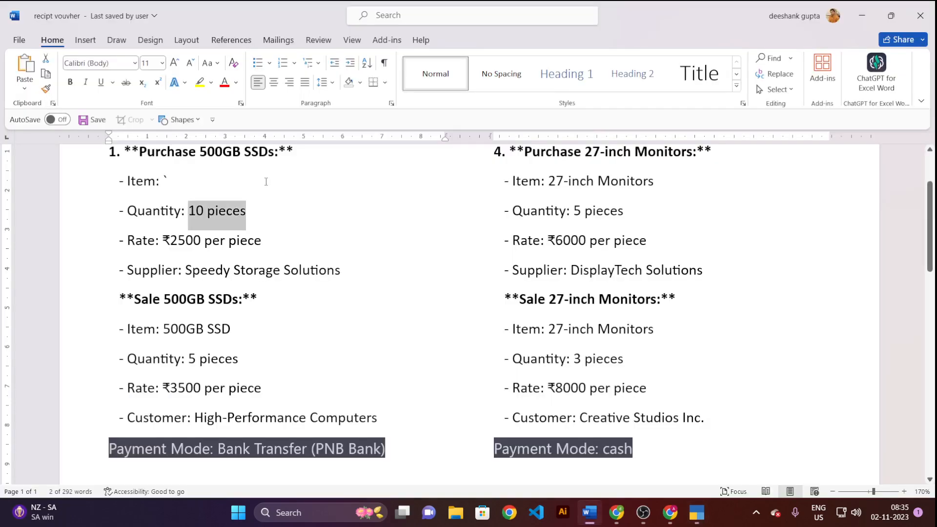
pyautogui.moveTo(170, 241); pyautogui.dragTo(205, 246)
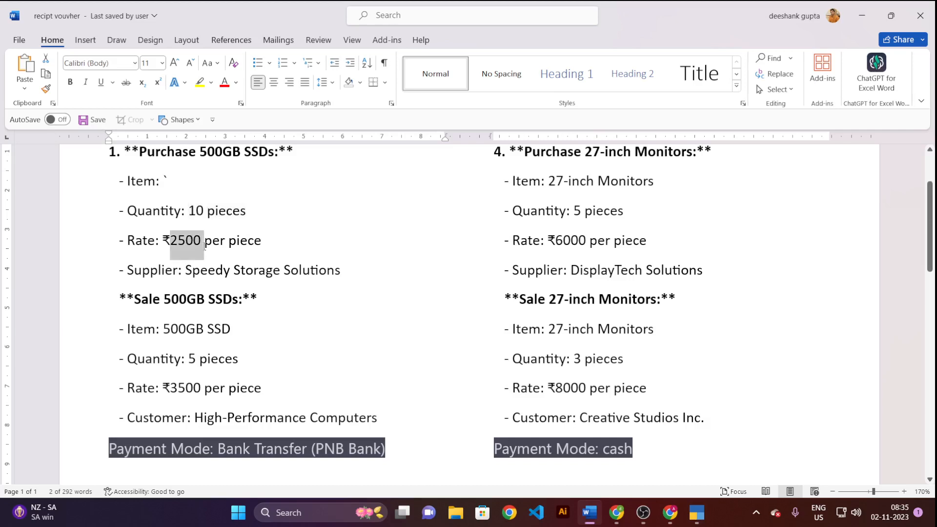
pyautogui.hotkey('alt', 'Tab')
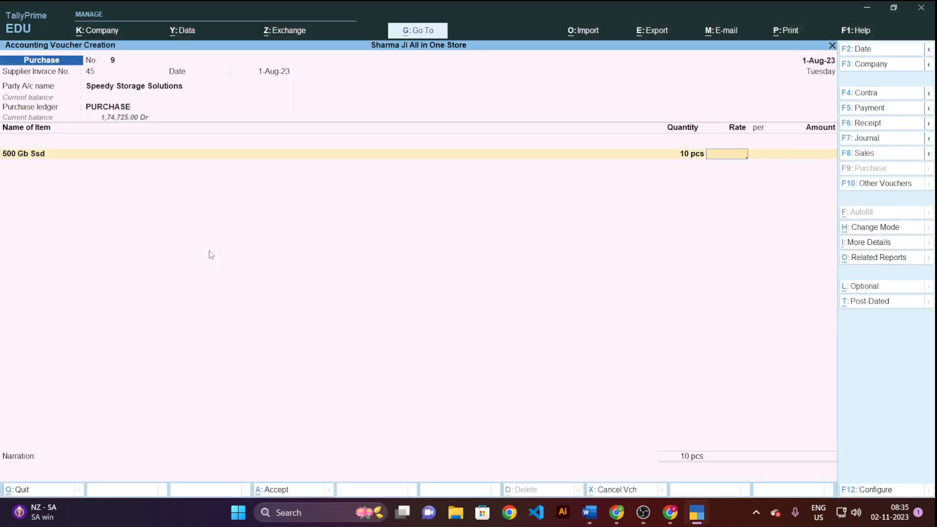
pyautogui.write('2500')
pyautogui.press('Return')
pyautogui.press('Return')
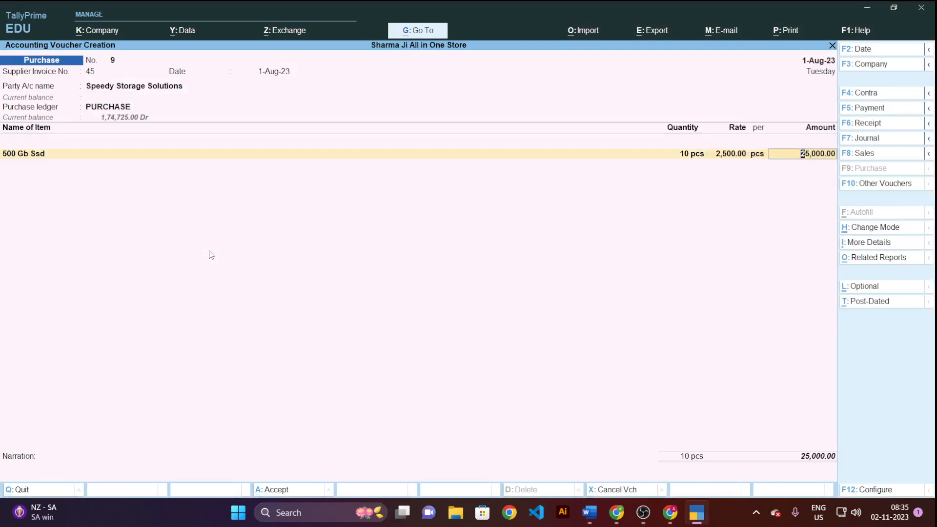
pyautogui.press('Return')
# Step: End the item list, add the narration "being purchase from speedy ss." and save the purchase voucher
pyautogui.press('Return')
pyautogui.press('Return')
pyautogui.press('Return')
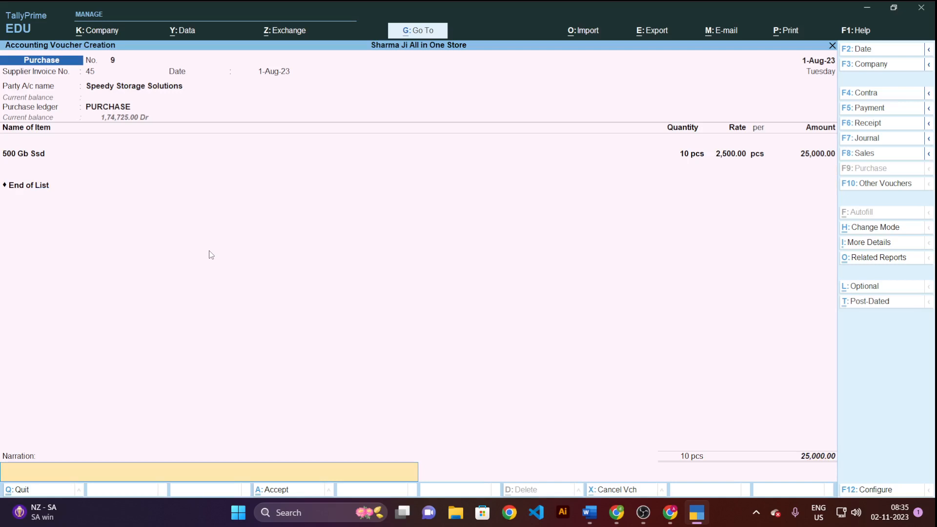
pyautogui.write('being purchase from speedy ss.')
pyautogui.press('Return')
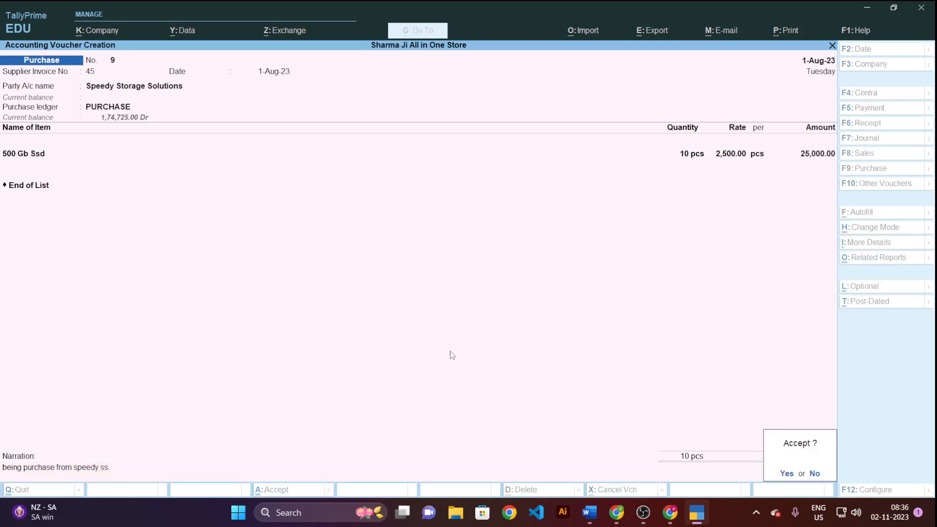
pyautogui.press('Return')
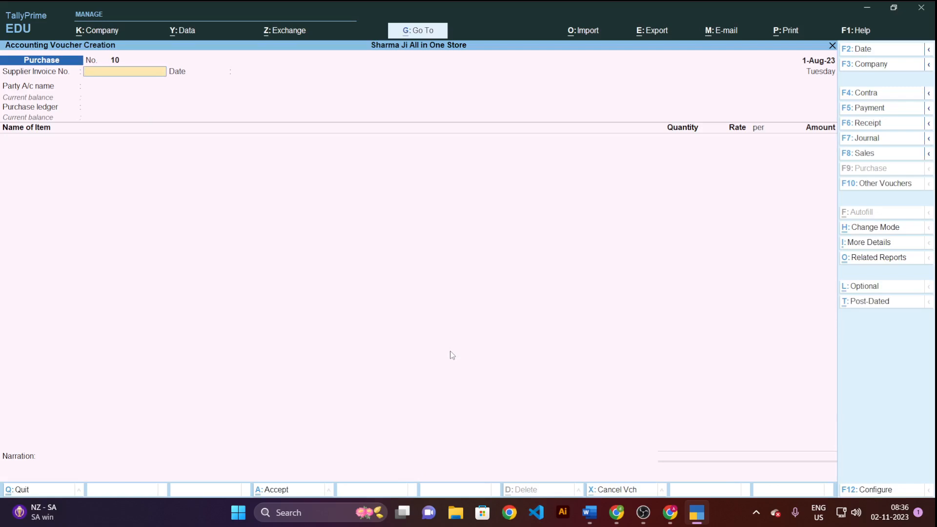
# Step: Switch to the Word document and review the quantity and rate of the 500GB SSD sale
pyautogui.hotkey('alt', 'Tab')
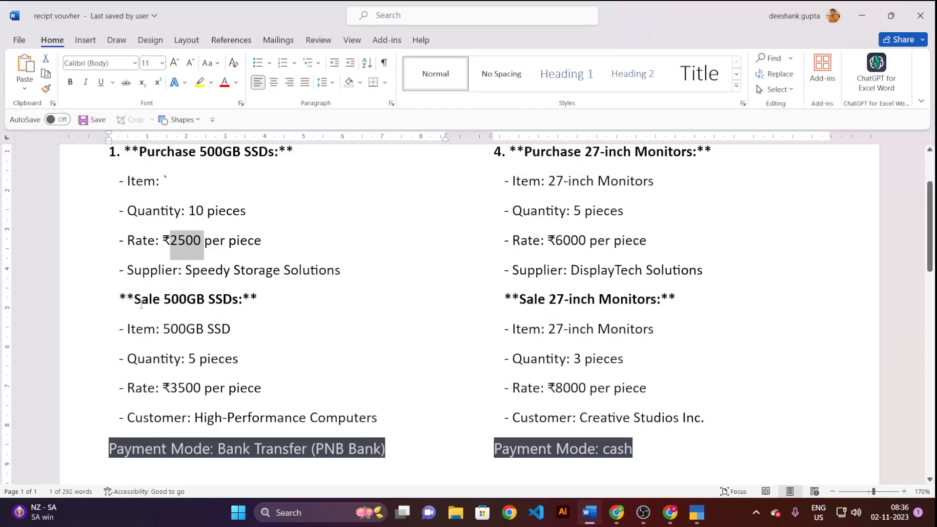
pyautogui.scroll(-1, 163, 292)
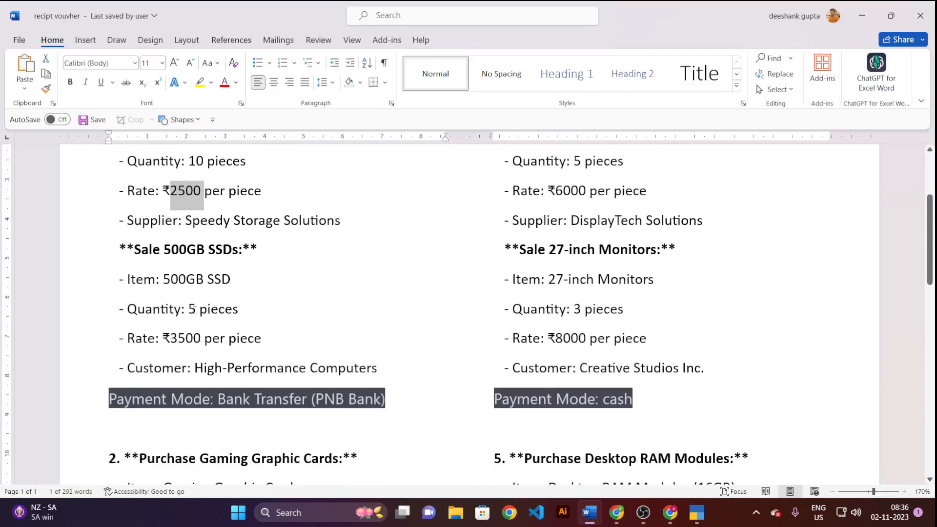
pyautogui.moveTo(188, 309); pyautogui.dragTo(239, 309)
pyautogui.moveTo(162, 338); pyautogui.dragTo(262, 342)
# Step: Start a sales voucher in TallyPrime, and copy the customer name High-Performance Computers from the 500GB SSD sale in Word
pyautogui.hotkey('alt', 'Tab')
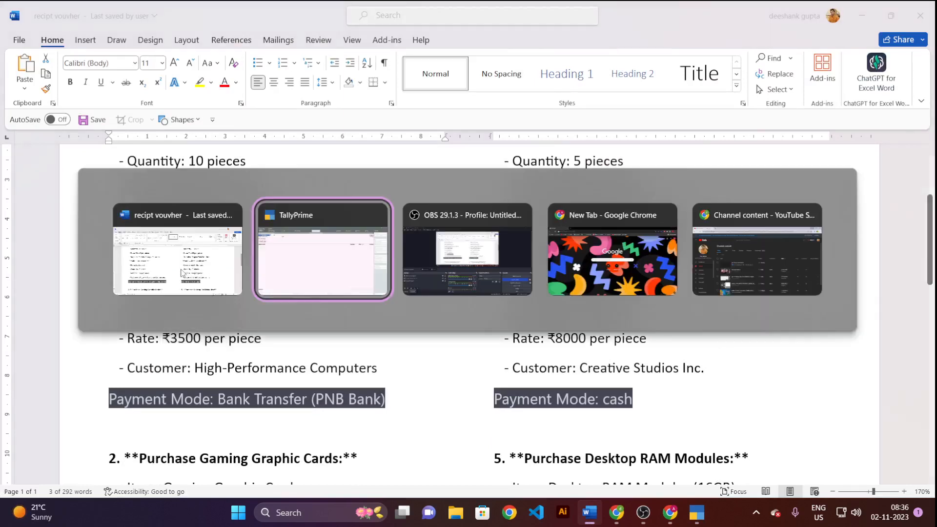
pyautogui.click(280, 257)
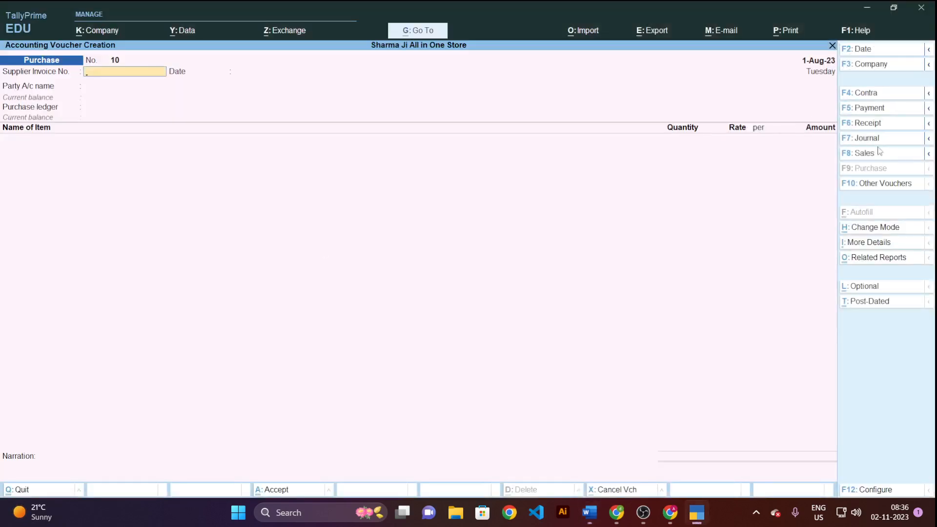
pyautogui.click(864, 154)
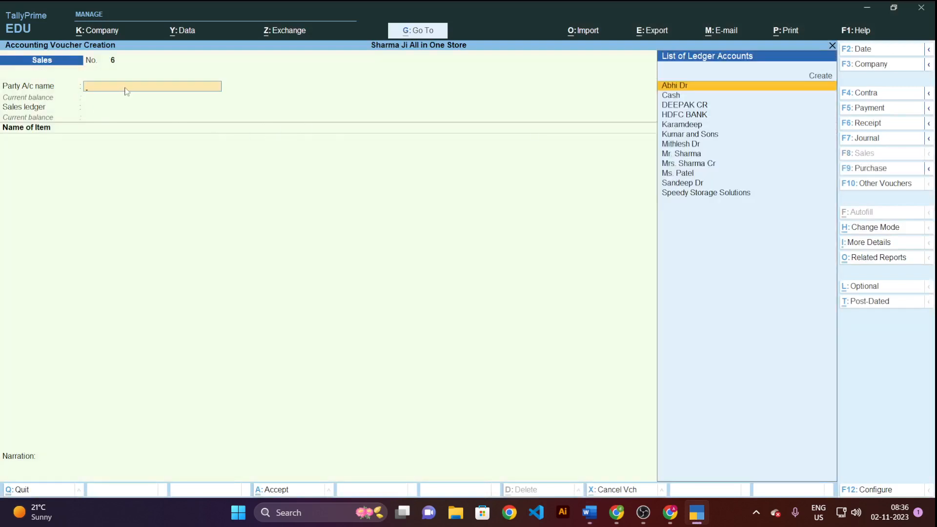
pyautogui.hotkey('alt', 'Tab')
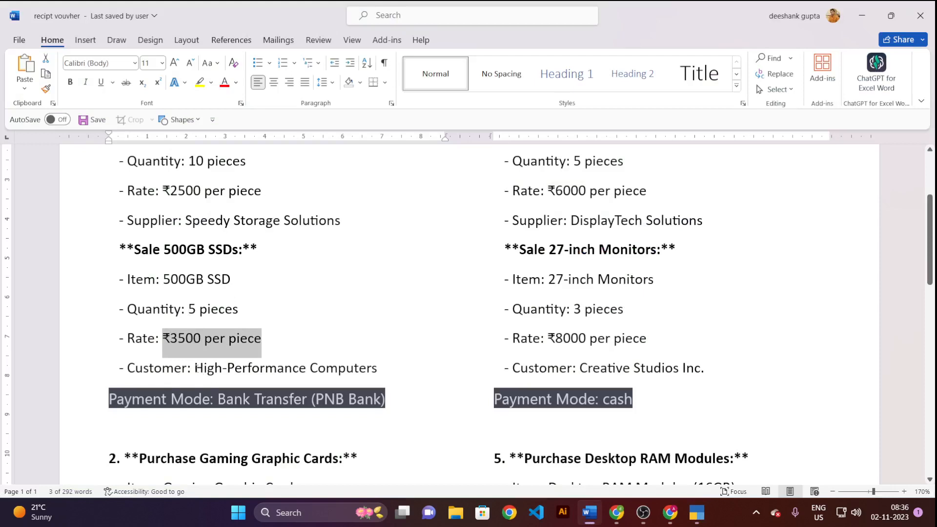
pyautogui.moveTo(195, 368); pyautogui.dragTo(360, 369)
pyautogui.hotkey('ctrl', 'c')
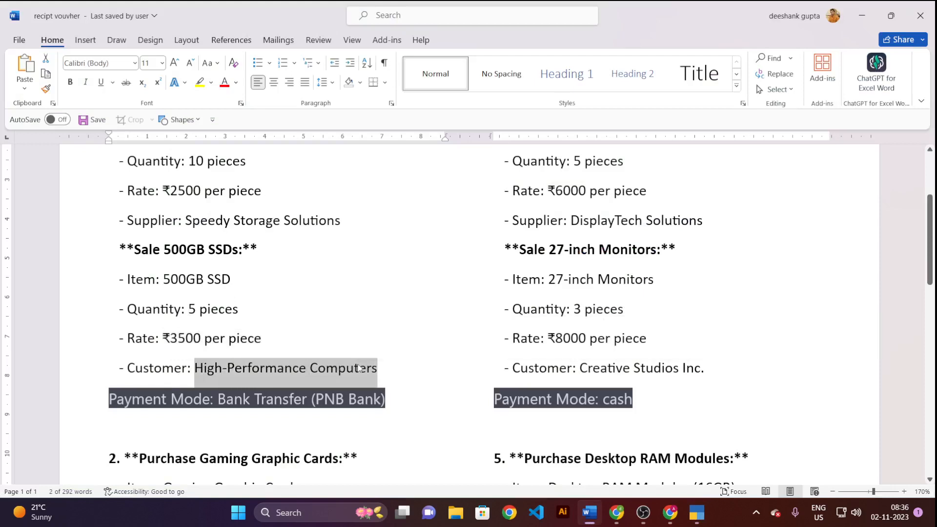
# Step: Switch to TallyPrime and start a new party ledger named High-Performance Computers from the sales voucher
pyautogui.hotkey('alt', 'Tab')
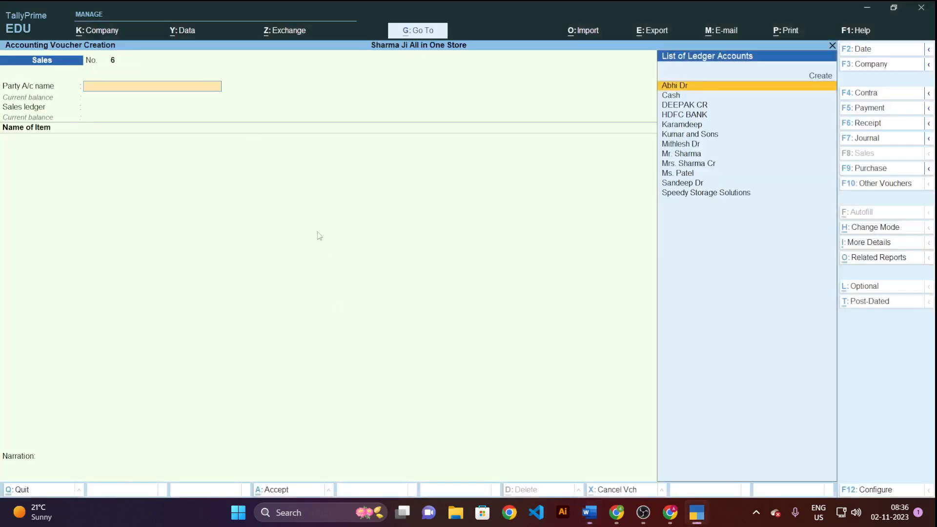
pyautogui.click(823, 79)
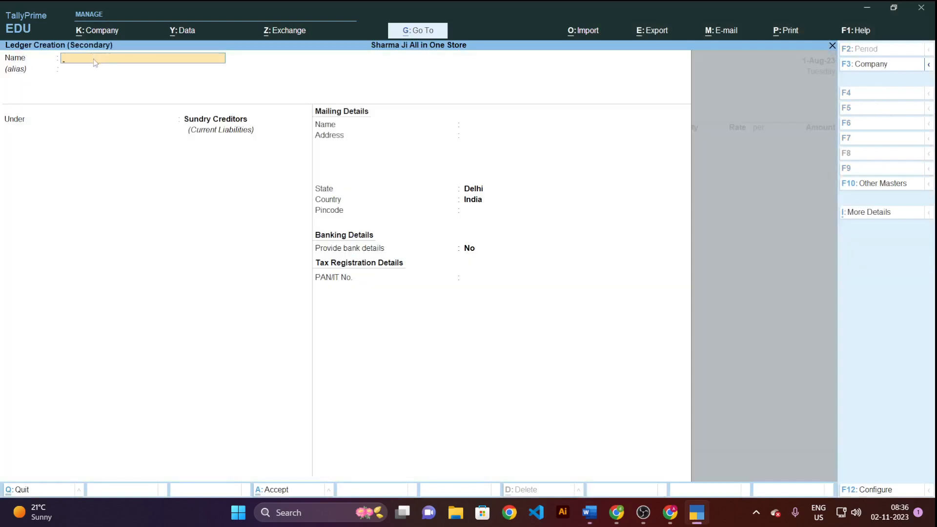
pyautogui.hotkey('ctrl', 'v')
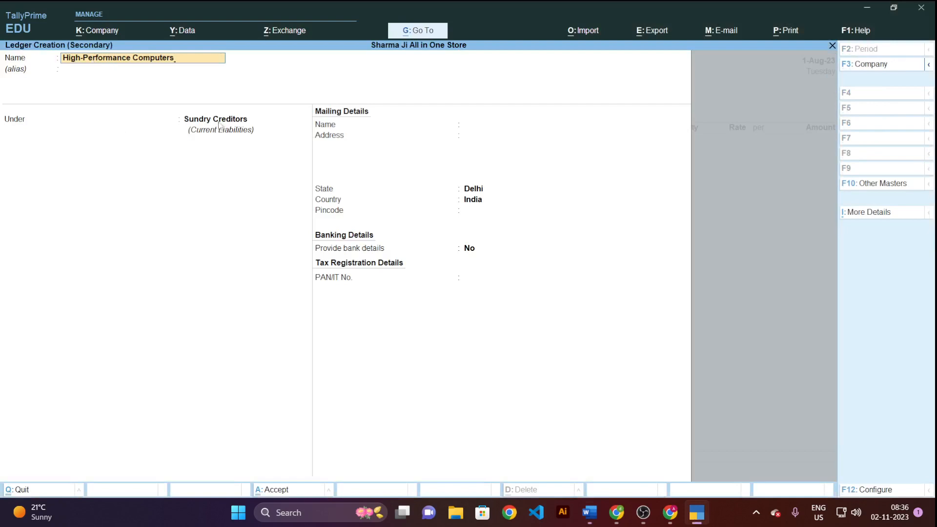
# Step: Place the High-Performance Computers ledger under the Sundry Debtors group
pyautogui.click(211, 122)
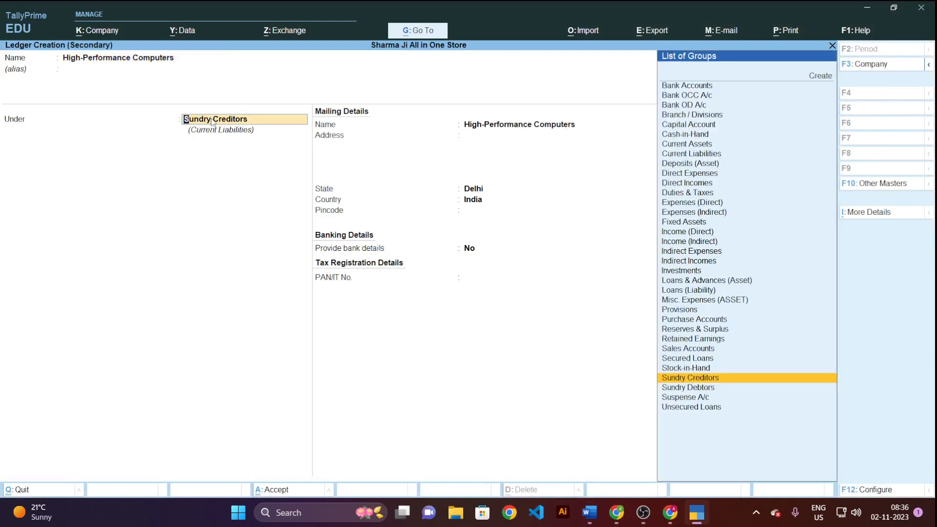
pyautogui.write('Sund')
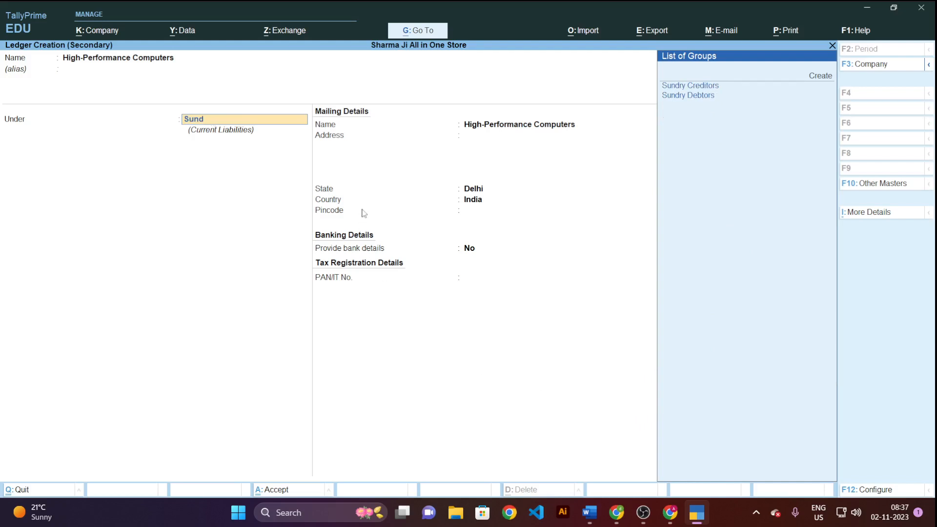
pyautogui.press('BackSpace')
pyautogui.press('BackSpace')
pyautogui.press('BackSpace')
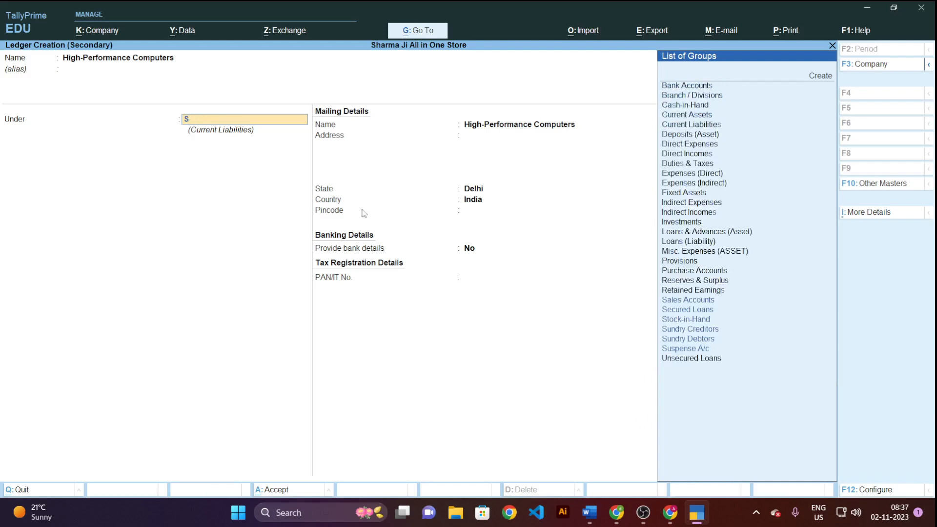
pyautogui.write('Sund')
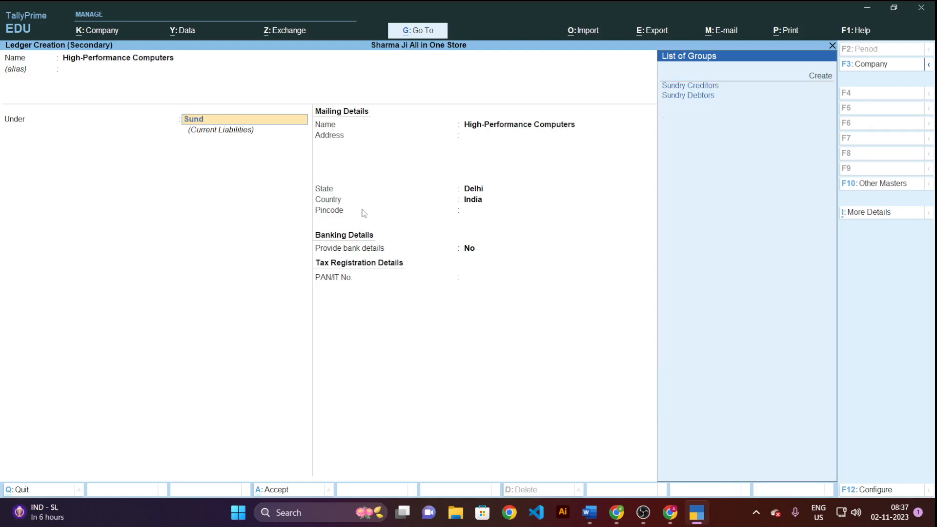
pyautogui.press('Down')
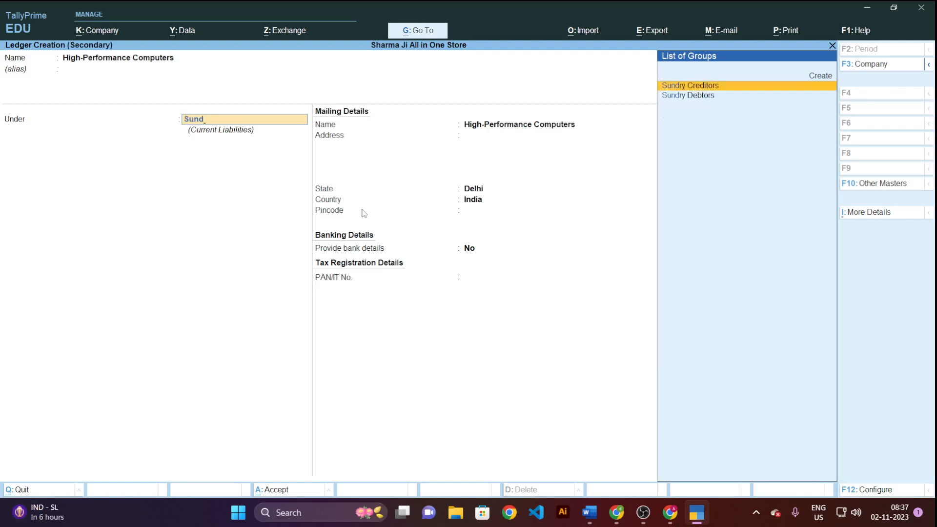
pyautogui.press('Down')
pyautogui.press('Return')
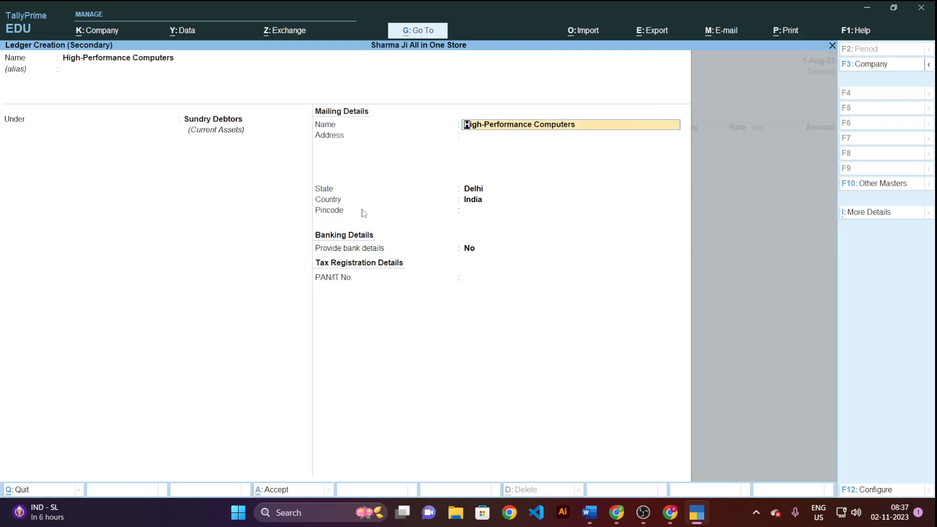
# Step: Keep the default mailing details, leave the address and pincode blank, and save the High-Performance Computers ledger
pyautogui.press('Return')
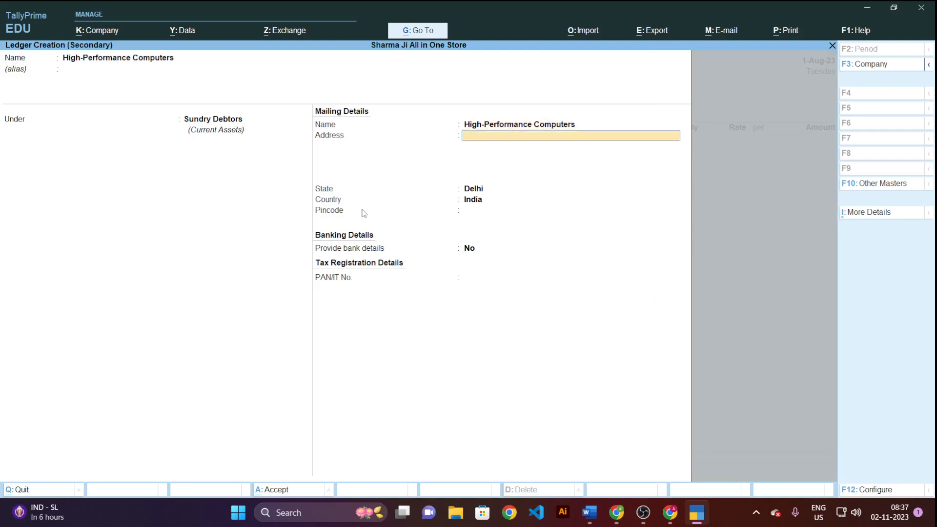
pyautogui.press('Return')
pyautogui.press('Return')
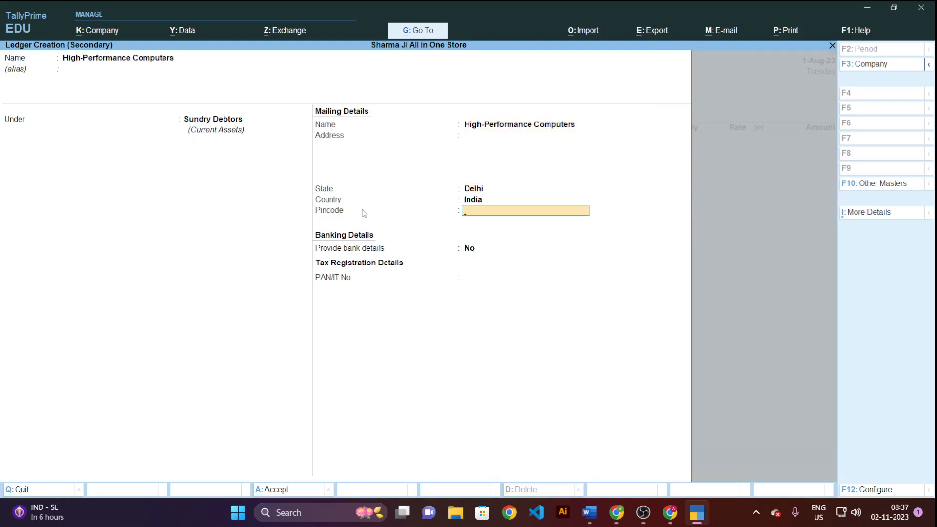
pyautogui.press('ctrl')
pyautogui.hotkey('ctrl', 'a')
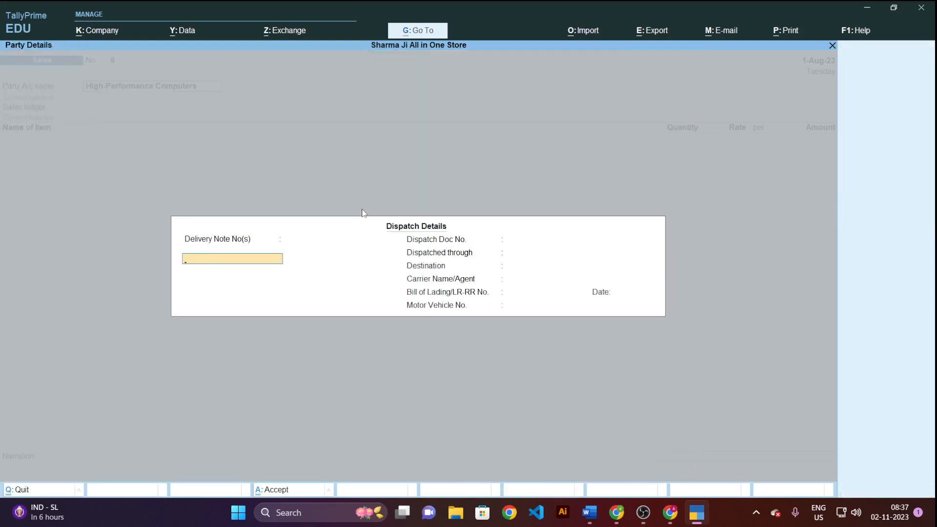
# Step: Accept the blank dispatch details and the party details, and choose Sale as the sales ledger
pyautogui.hotkey('ctrl', 'a')
pyautogui.press('ctrl')
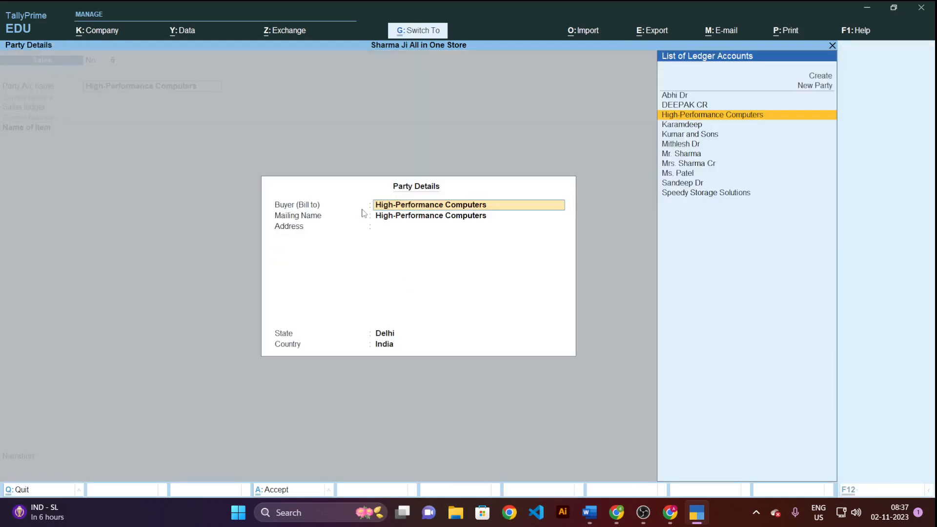
pyautogui.hotkey('ctrl', 'a')
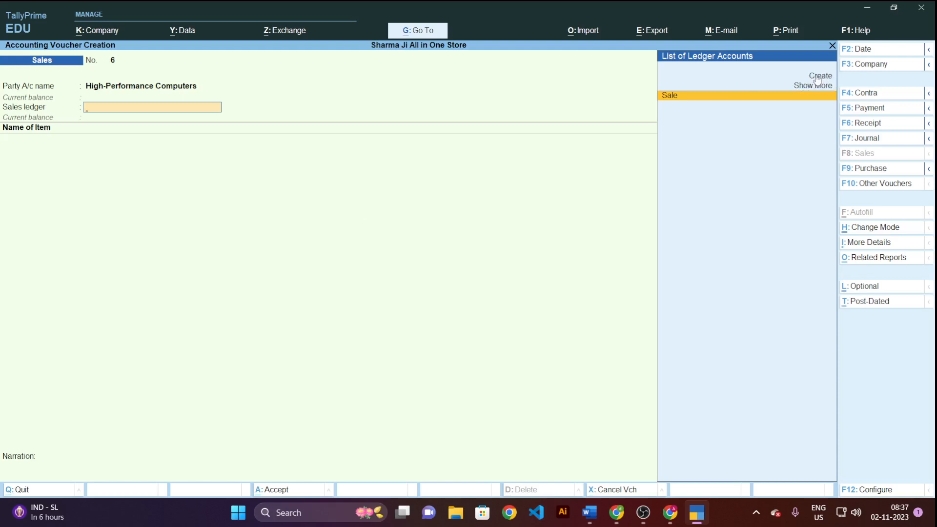
pyautogui.click(671, 98)
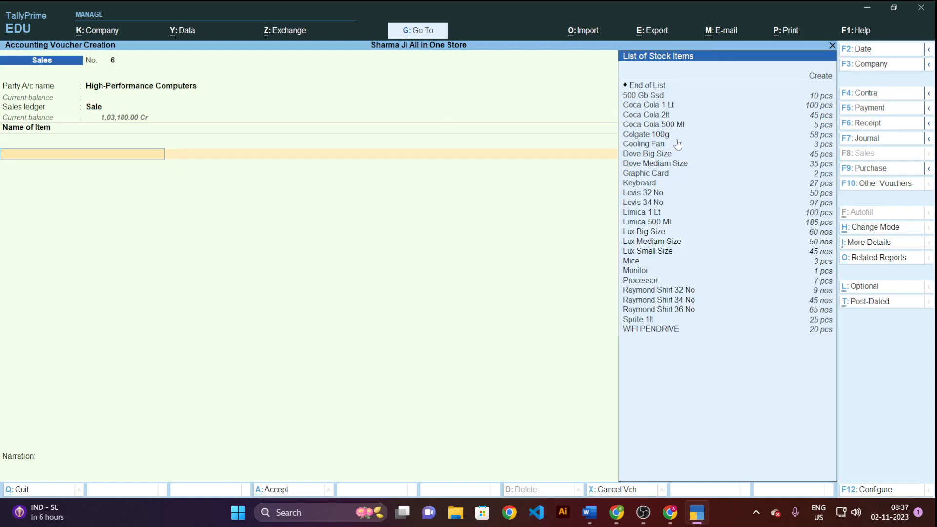
pyautogui.click(655, 96)
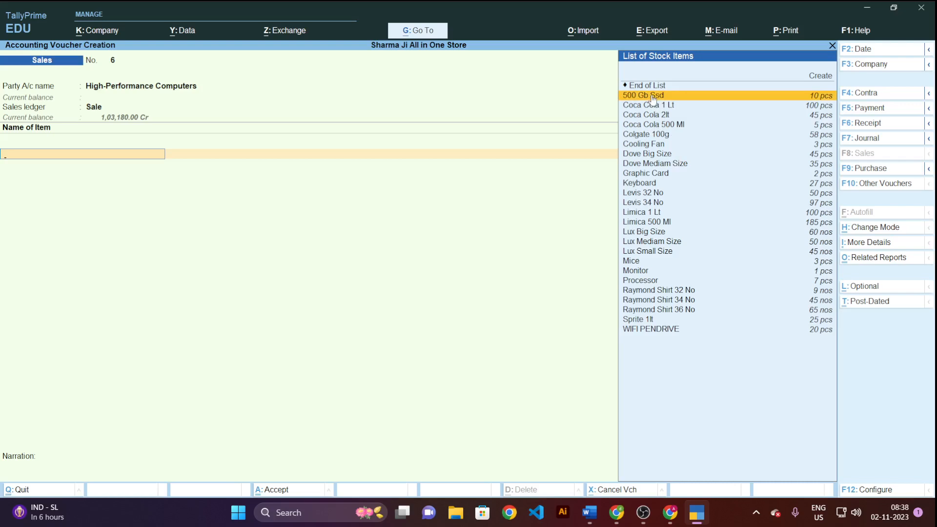
# Step: Switch to the Word document and review the item, quantity and rate of the 500GB SSD sale
pyautogui.hotkey('alt', 'Tab')
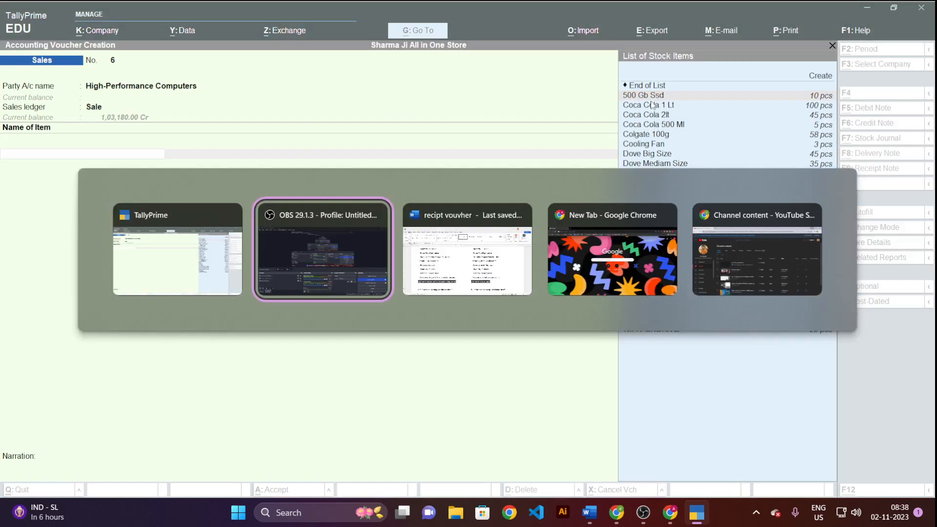
pyautogui.hotkey('alt', 'Tab')
pyautogui.hotkey('alt', 'Tab')
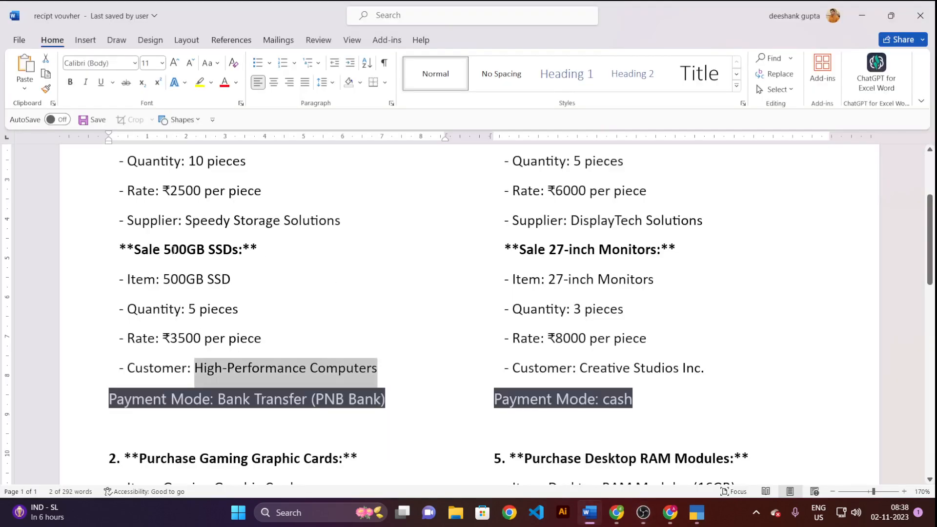
pyautogui.moveTo(164, 250); pyautogui.dragTo(235, 251)
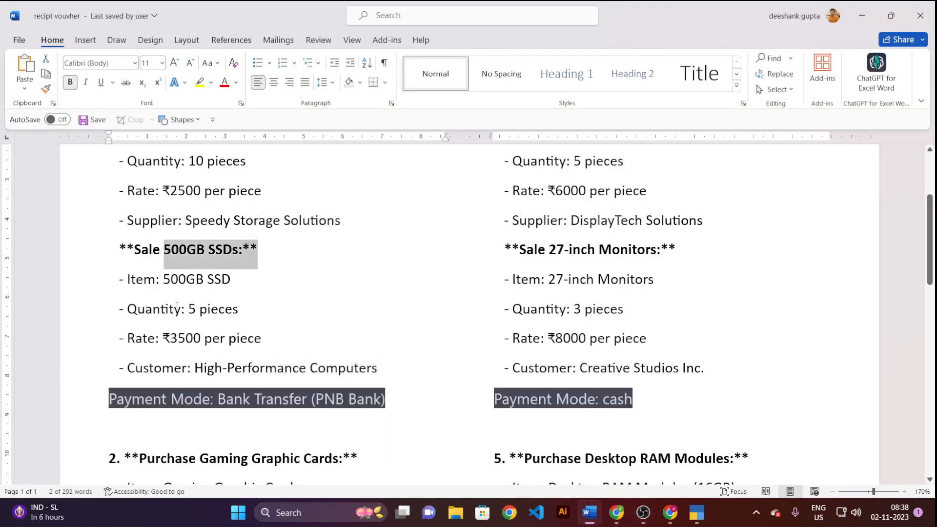
pyautogui.moveTo(188, 310); pyautogui.dragTo(245, 312)
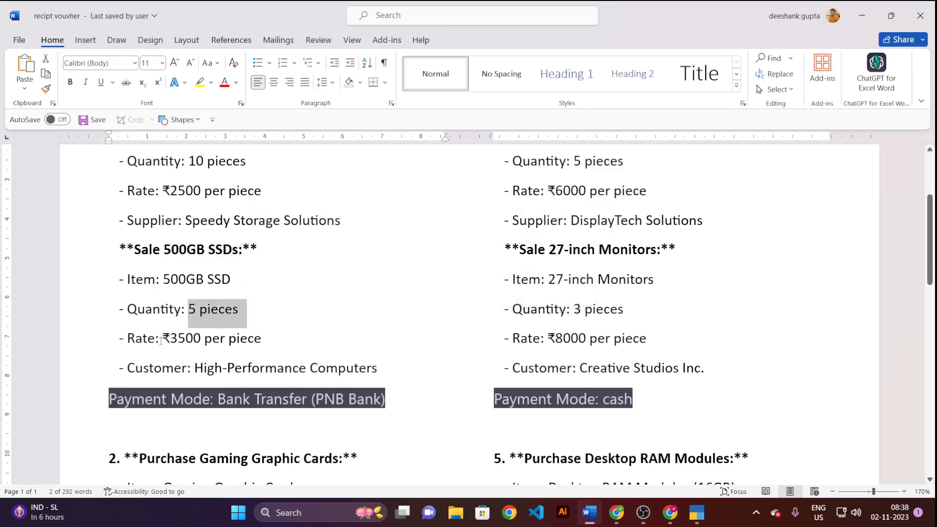
pyautogui.moveTo(163, 338); pyautogui.dragTo(261, 345)
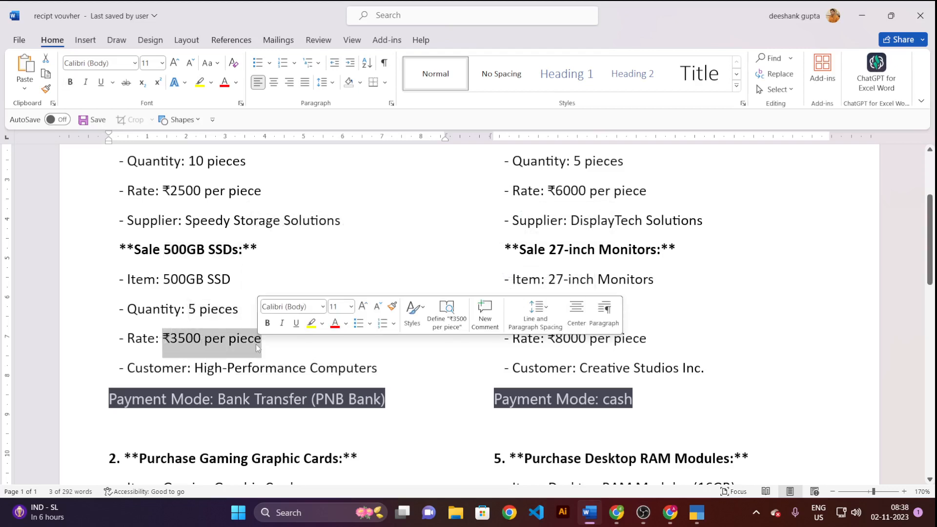
# Step: Return to TallyPrime and add 500 Gb Ssd to the sales voucher with a quantity of 5 pcs and a rate of 3500
pyautogui.hotkey('alt', 'Tab')
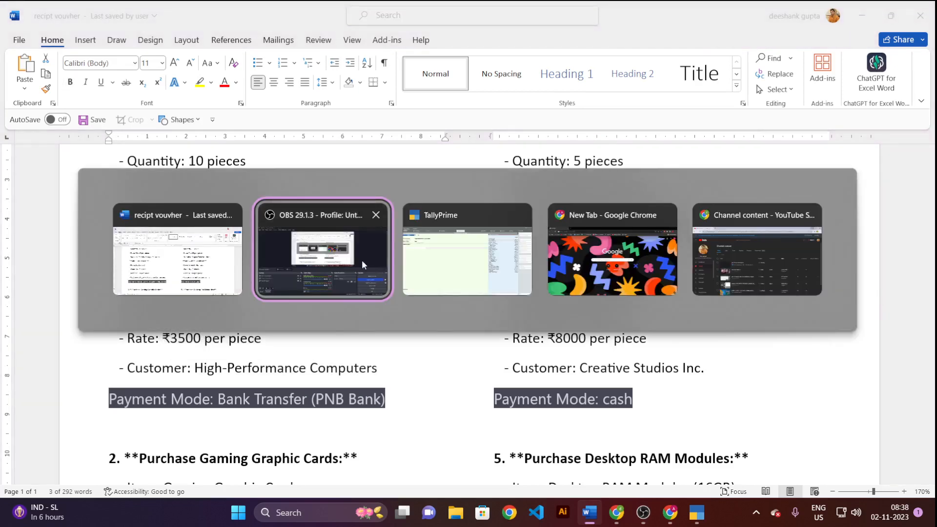
pyautogui.click(460, 256)
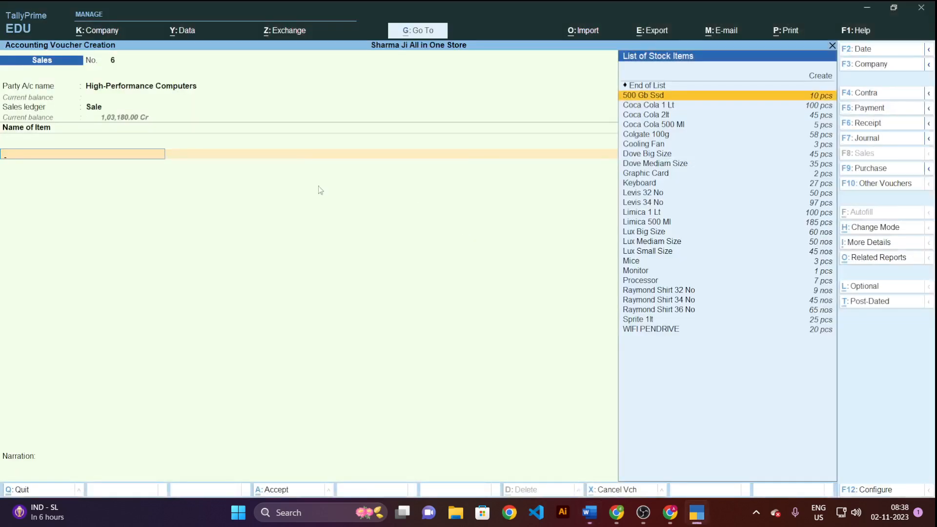
pyautogui.click(670, 98)
pyautogui.write('5')
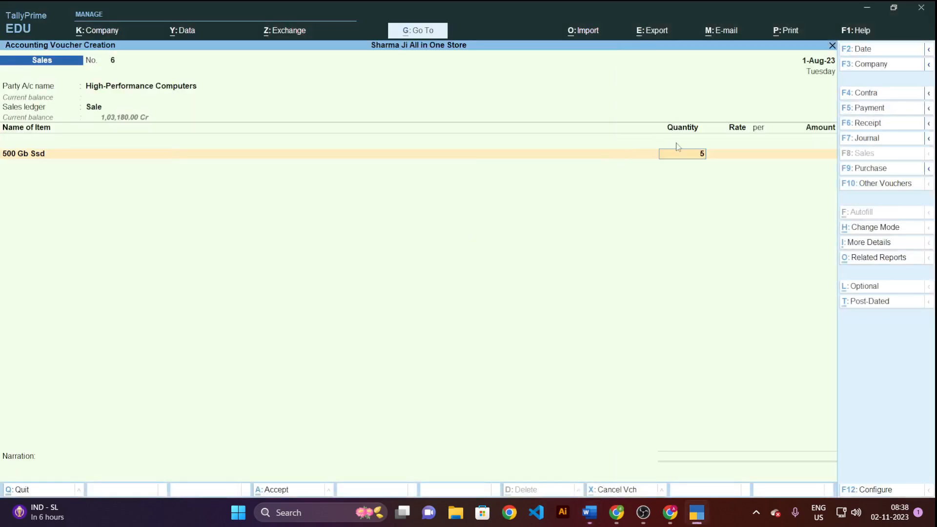
pyautogui.press('Return')
pyautogui.write('3500')
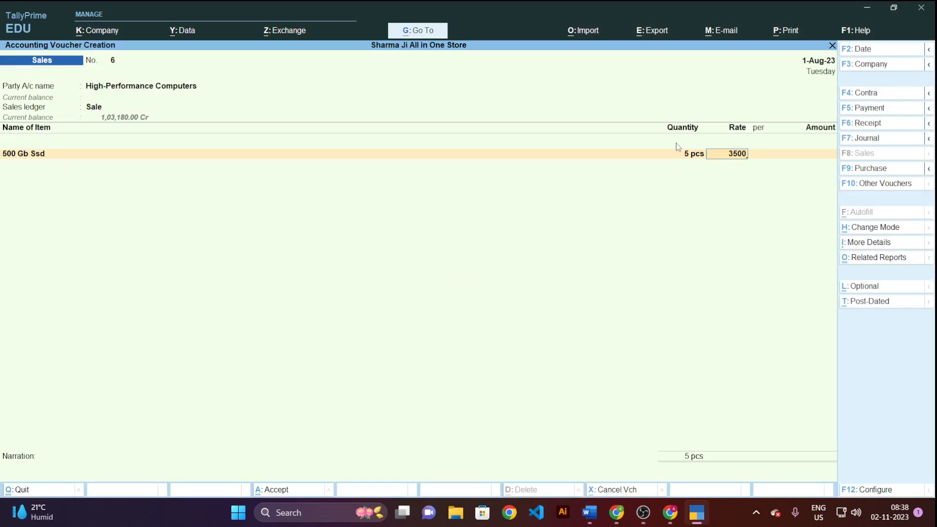
pyautogui.press('Return')
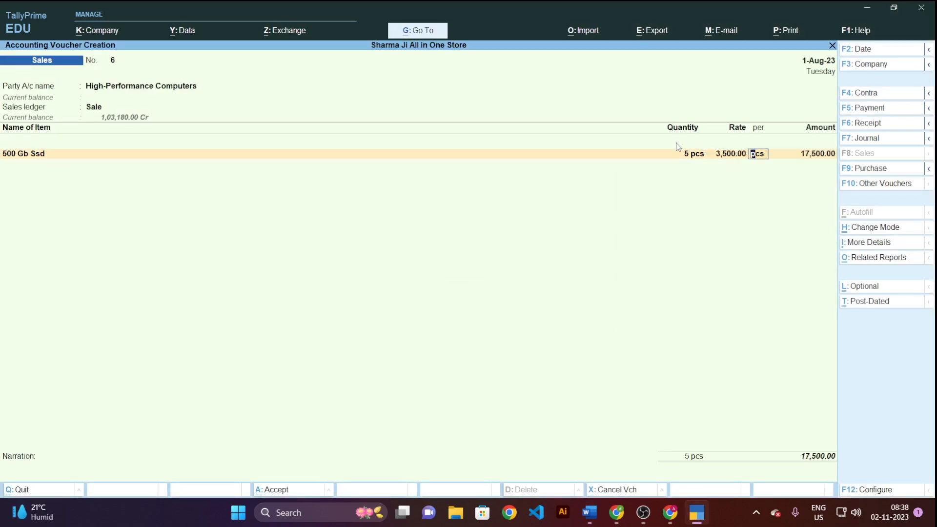
# Step: End the item list, add the narration "being sale to high per com." and save the sales voucher
pyautogui.press('Return')
pyautogui.press('Return')
pyautogui.press('Return')
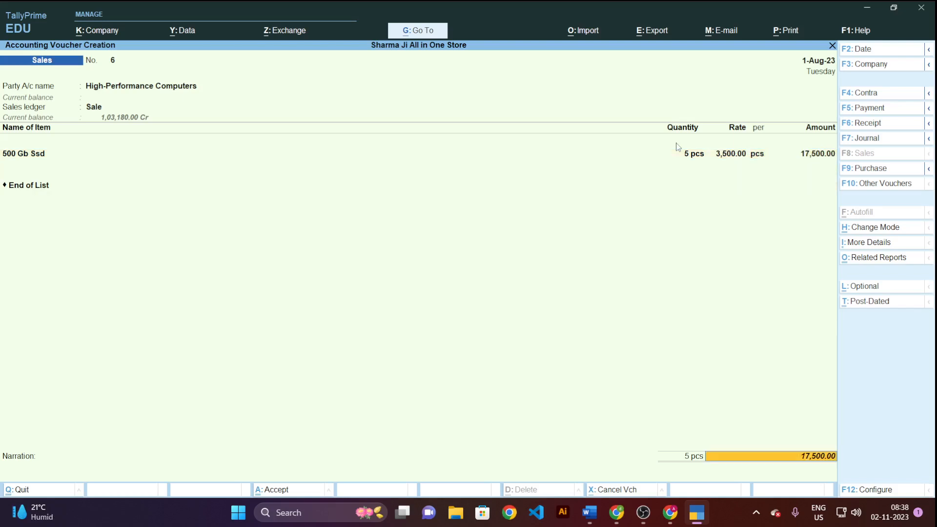
pyautogui.press('Return')
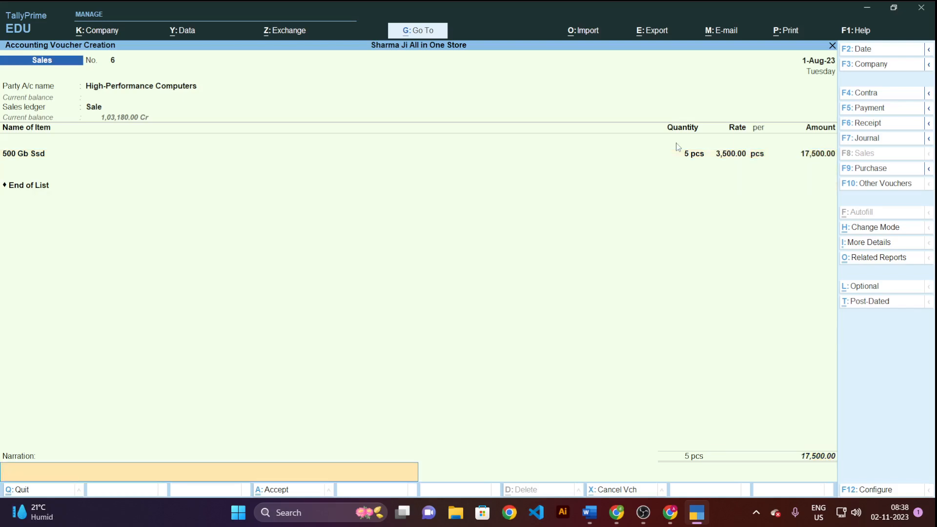
pyautogui.write('being sale to high p')
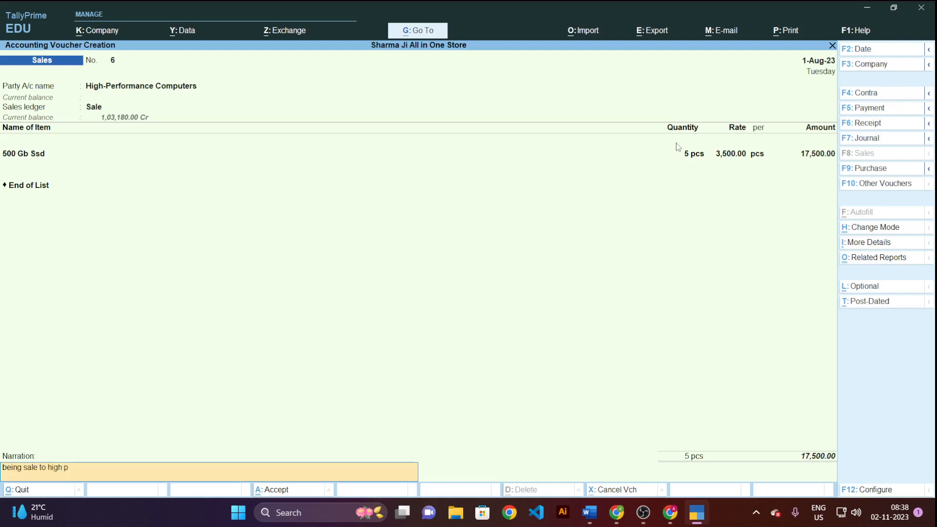
pyautogui.write('er com.')
pyautogui.press('Return')
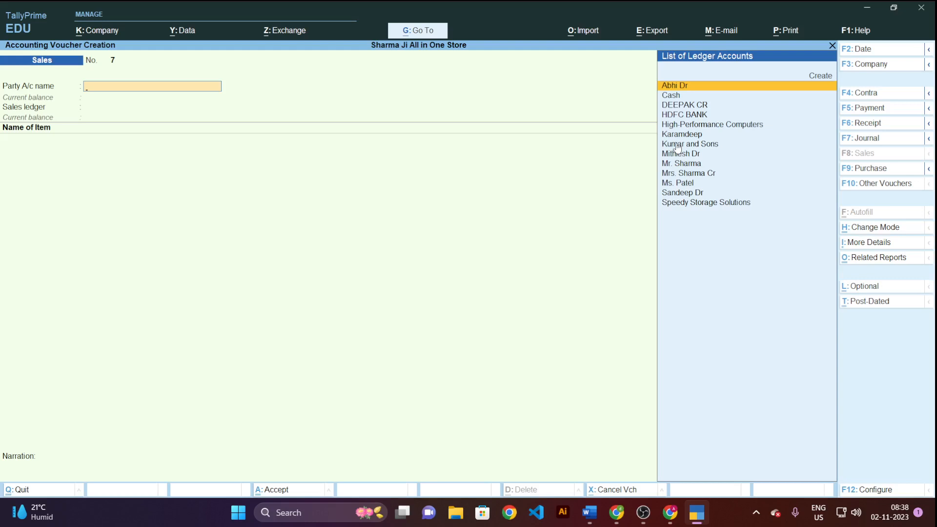
# Step: Switch to the Word document and check the payment mode given for the 500GB SSD sale
pyautogui.hotkey('alt', 'Tab')
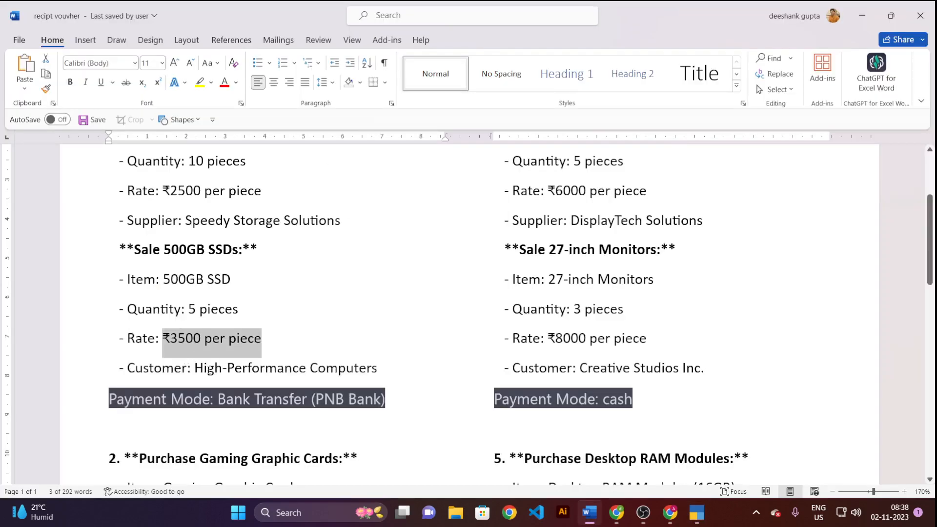
pyautogui.scroll(-3, 197, 373)
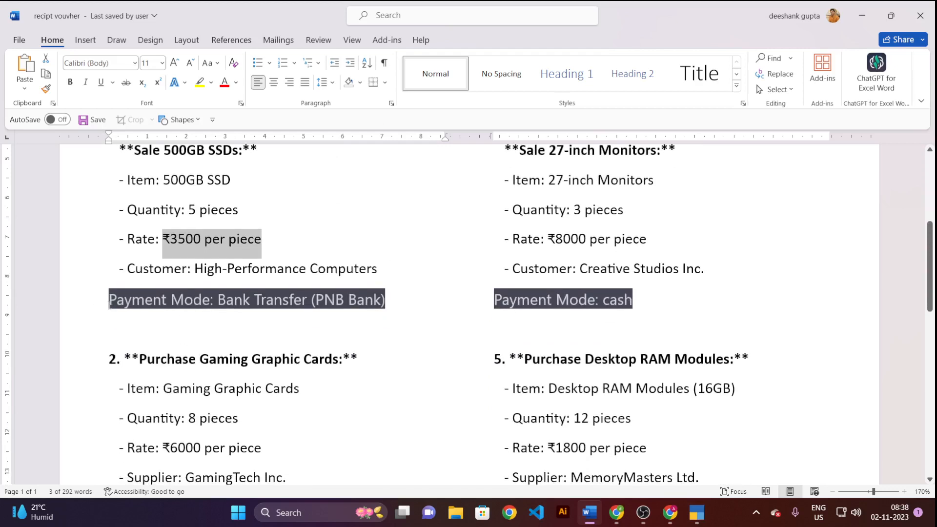
pyautogui.moveTo(110, 301); pyautogui.dragTo(394, 305)
pyautogui.click(152, 305)
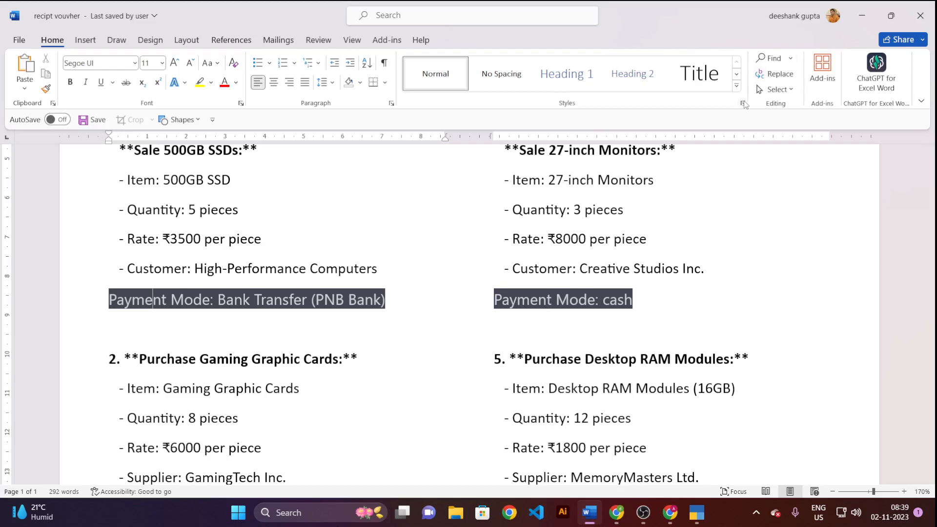
# Step: Replace every occurrence of "payment" with "receipt" throughout the Word document
pyautogui.click(782, 80)
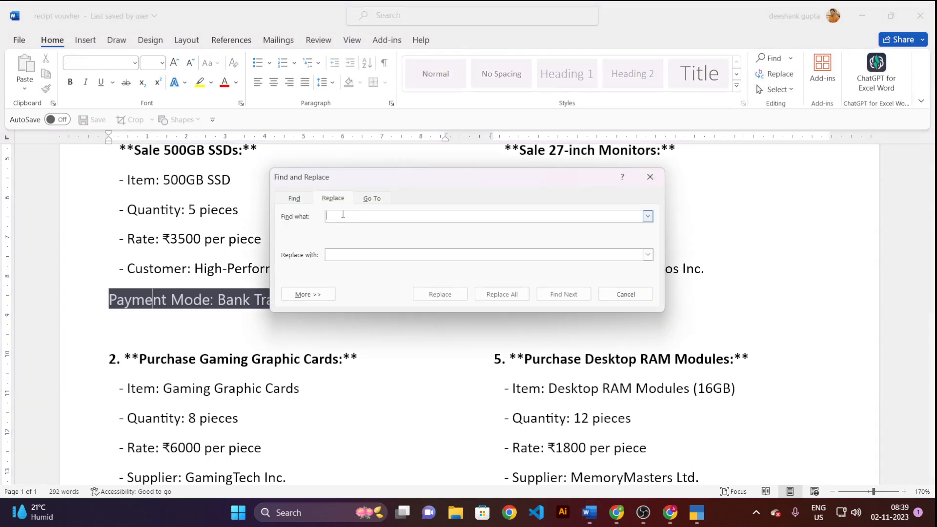
pyautogui.write('paym')
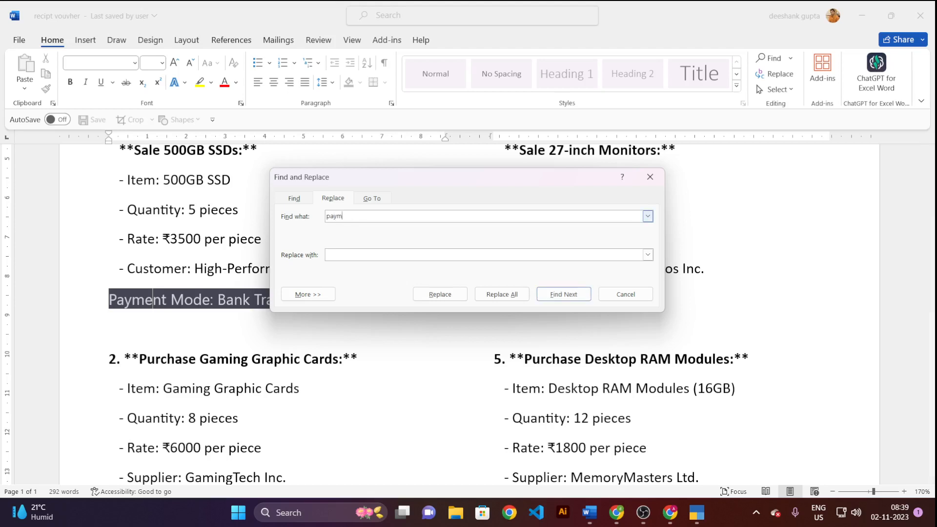
pyautogui.write('ent')
pyautogui.click(378, 255)
pyautogui.write('reci')
pyautogui.write('eipt')
pyautogui.click(510, 297)
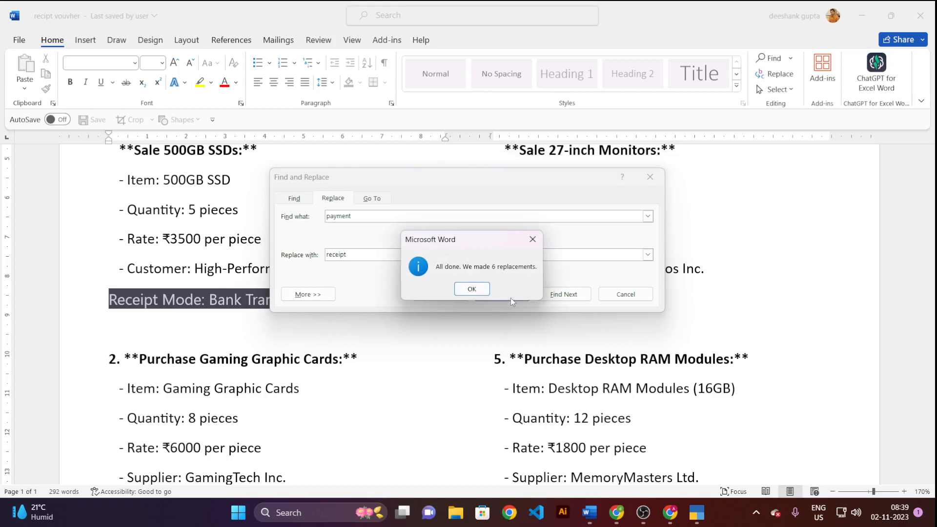
pyautogui.click(472, 289)
pyautogui.press('Escape')
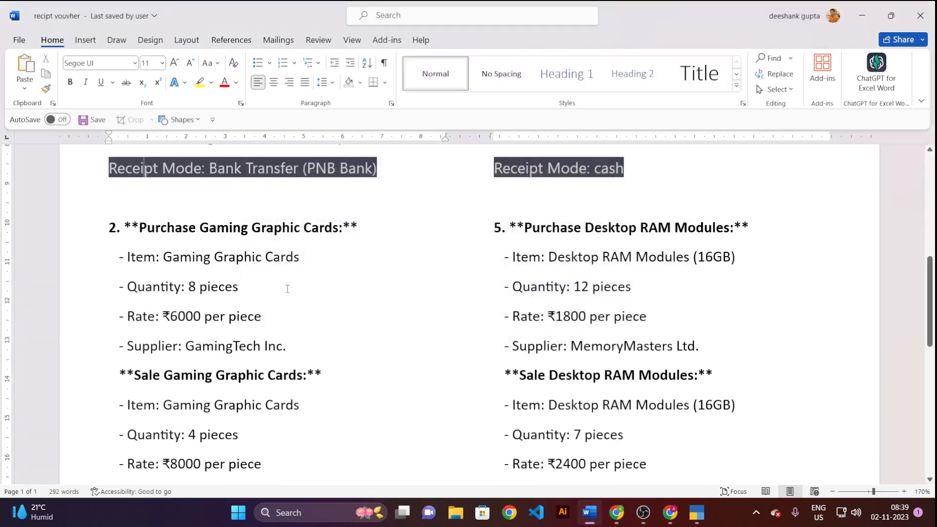
# Step: Review the receipt mode lines below the sale entries in the document
pyautogui.scroll(5, 286, 285)
pyautogui.scroll(-2, 293, 283)
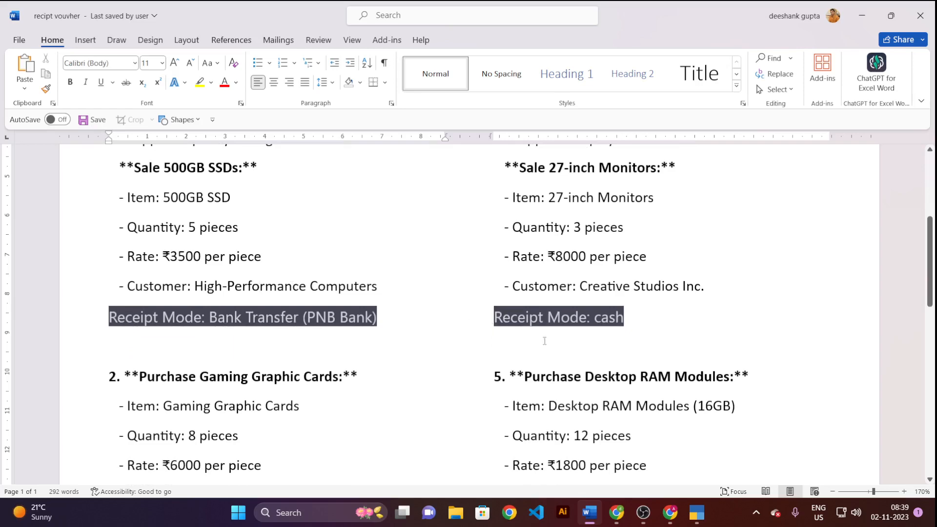
pyautogui.scroll(5, 544, 341)
pyautogui.scroll(-3, 582, 310)
pyautogui.scroll(-8, 582, 311)
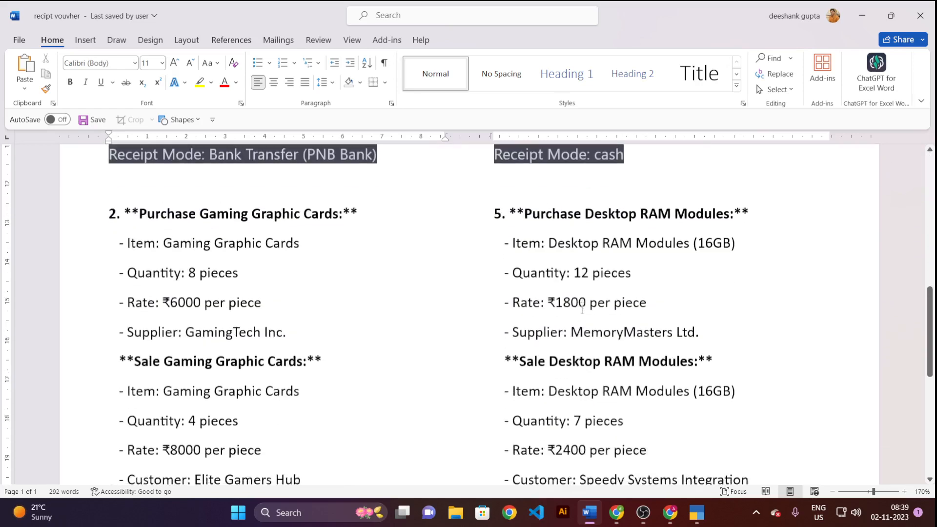
pyautogui.scroll(5, 582, 311)
pyautogui.scroll(5, 582, 310)
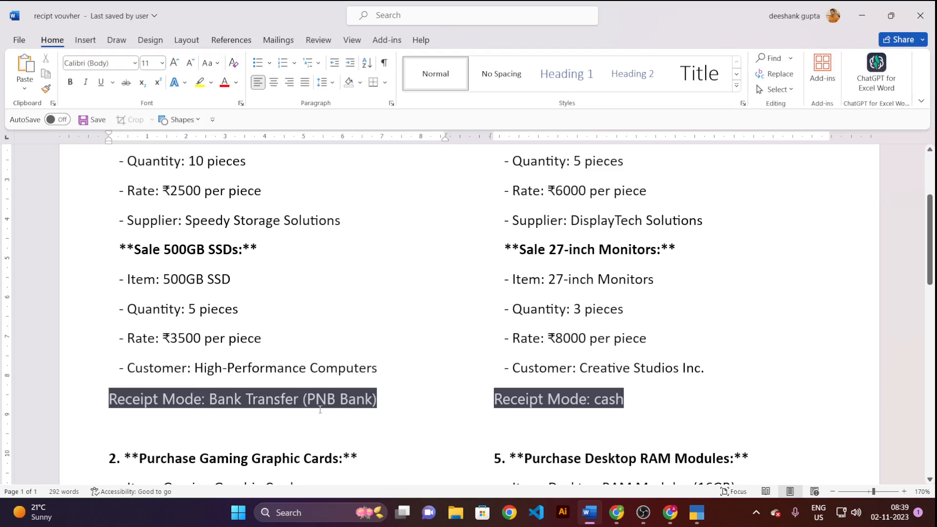
# Step: Switch to TallyPrime, leave the open sales voucher and display the Trial Balance report
pyautogui.hotkey('alt', 'Tab')
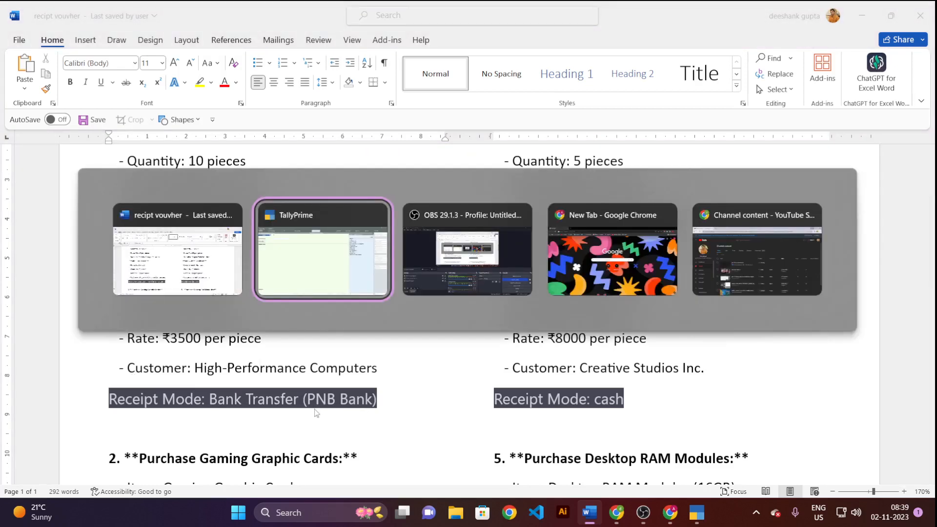
pyautogui.press('Escape')
pyautogui.press('Escape')
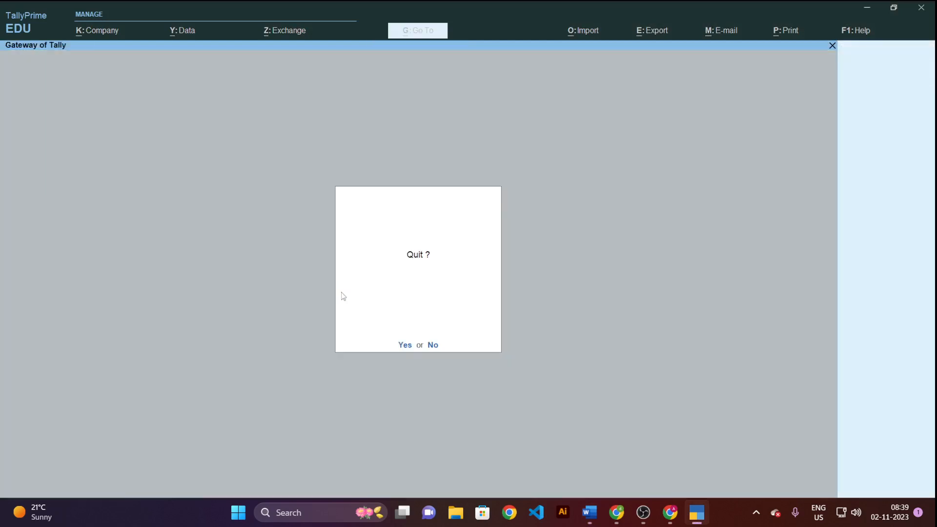
pyautogui.press('Escape')
pyautogui.press('Down')
pyautogui.press('Down')
pyautogui.press('Down')
pyautogui.press('Down')
pyautogui.press('Down')
pyautogui.press('Down')
pyautogui.press('Down')
pyautogui.press('Down')
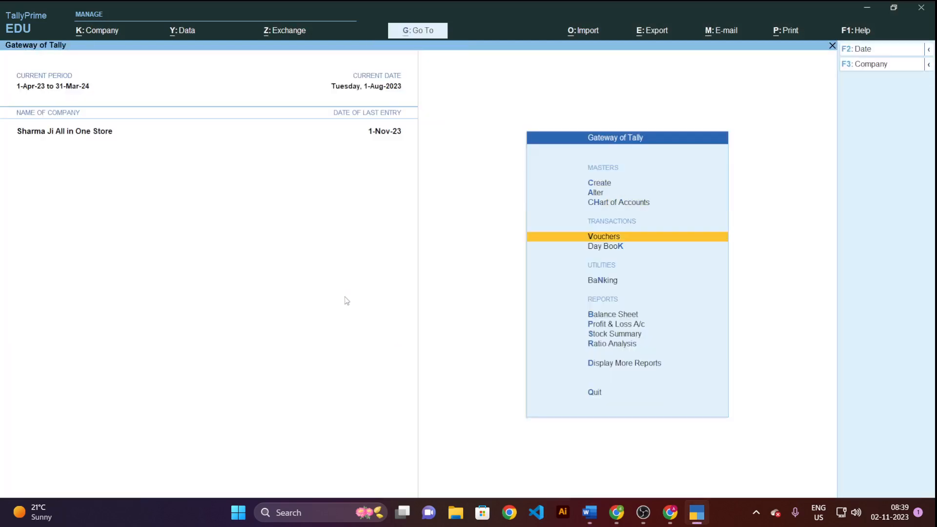
pyautogui.press('Down')
pyautogui.press('Down')
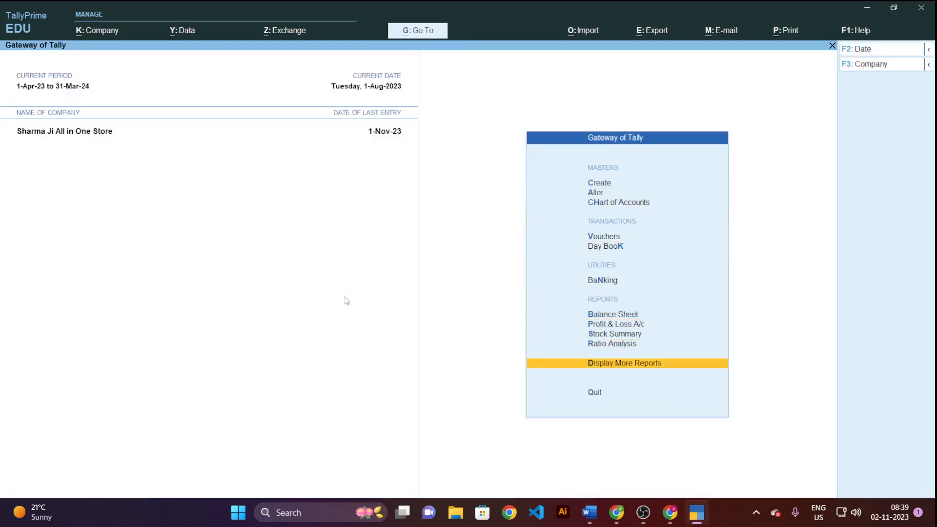
pyautogui.press('Return')
pyautogui.press('Return')
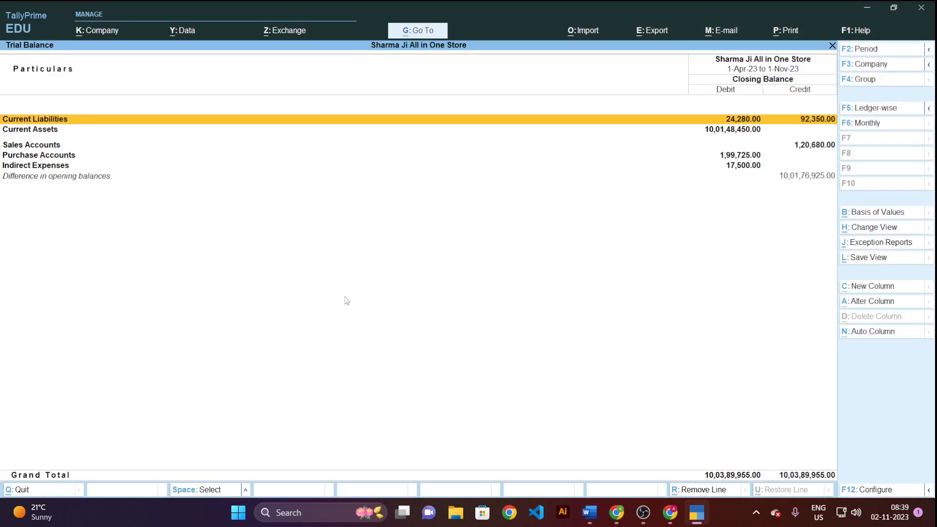
# Step: Examine the Sundry Creditors balances under Current Liabilities, down to Speedy Storage Solutions, and return to the Trial Balance
pyautogui.press('Return')
pyautogui.press('Return')
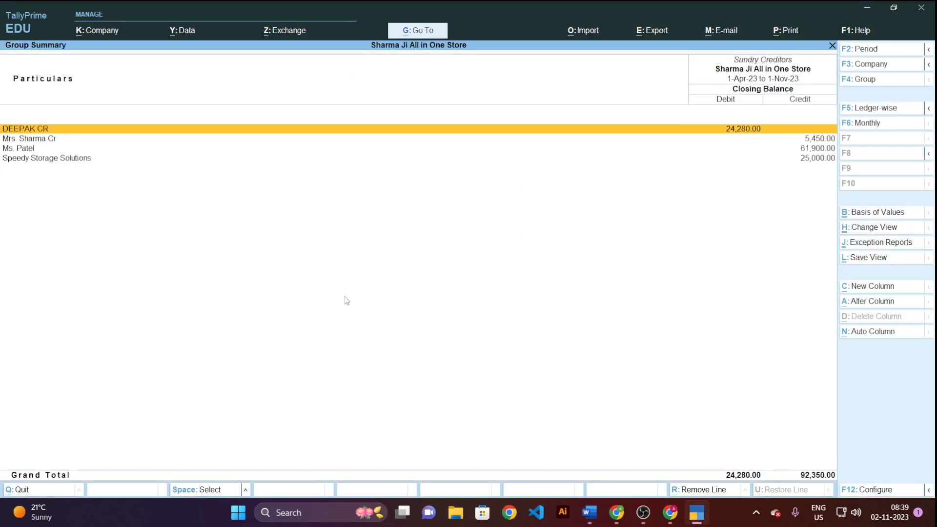
pyautogui.press('Down')
pyautogui.press('Down')
pyautogui.press('Down')
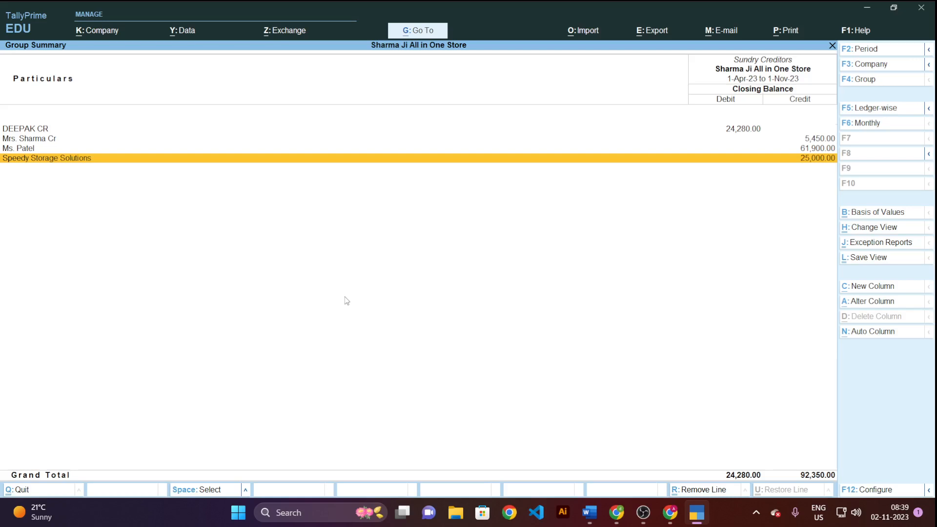
pyautogui.press('Escape')
pyautogui.press('Escape')
# Step: Examine the Sundry Debtors balances under Current Assets, including High-Performance Computers, and return to the Gateway of Tally
pyautogui.press('Down')
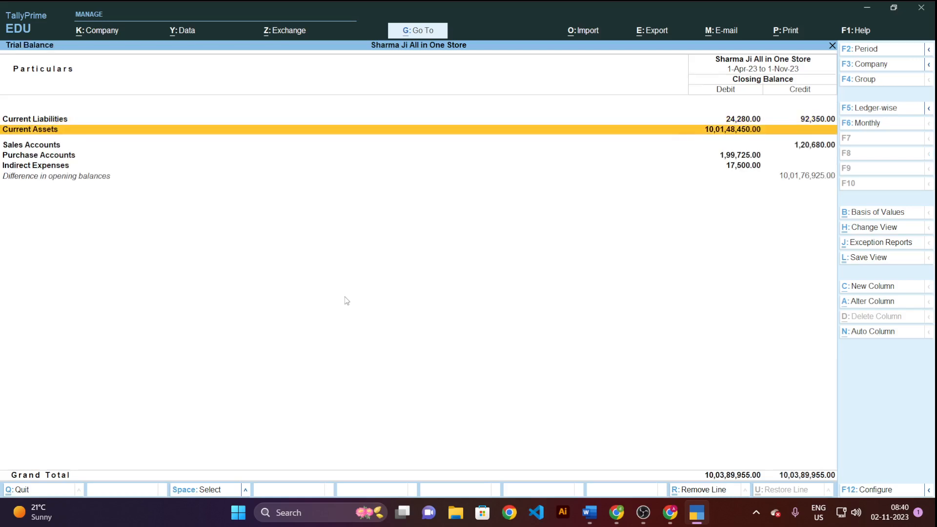
pyautogui.press('Return')
pyautogui.press('Down')
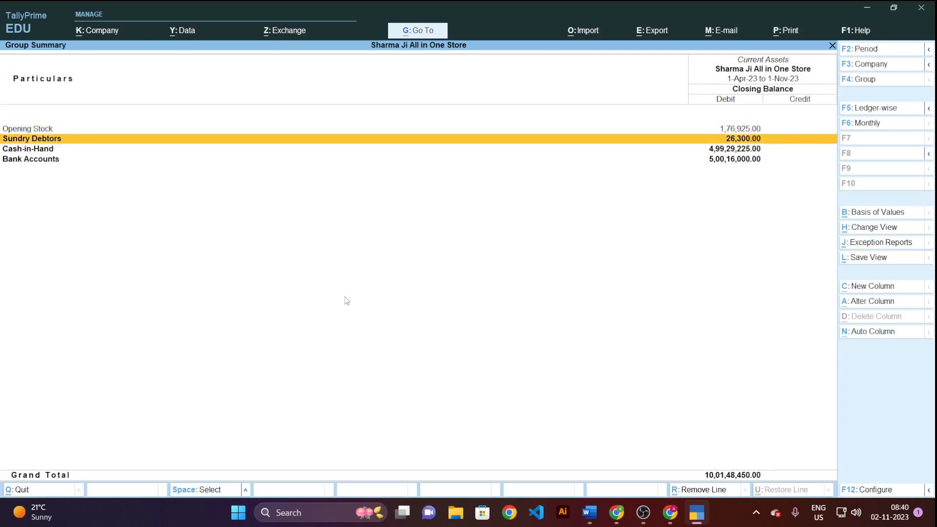
pyautogui.press('Return')
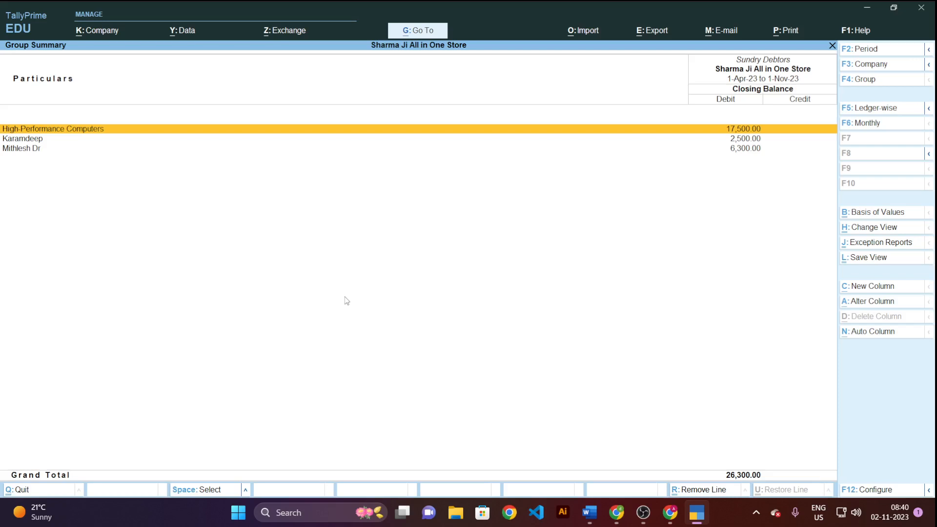
pyautogui.press('Escape')
pyautogui.press('Escape')
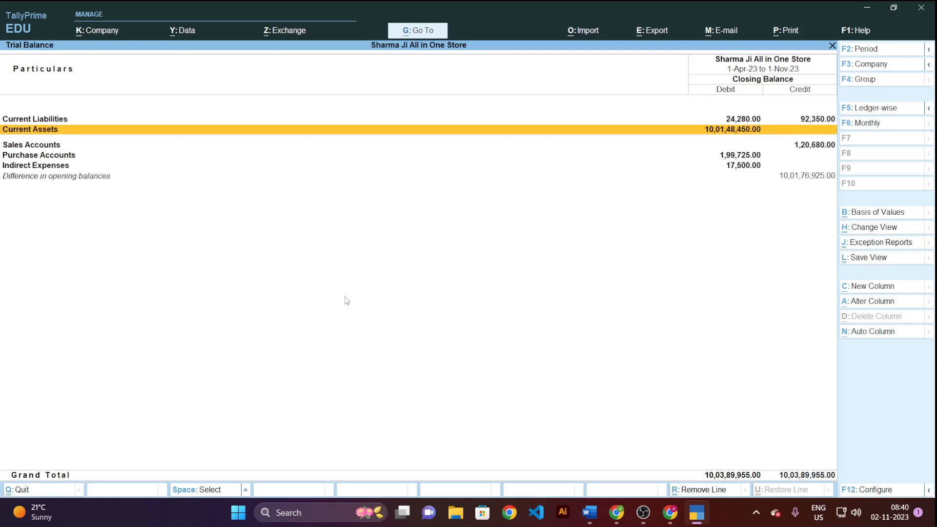
pyautogui.press('Escape')
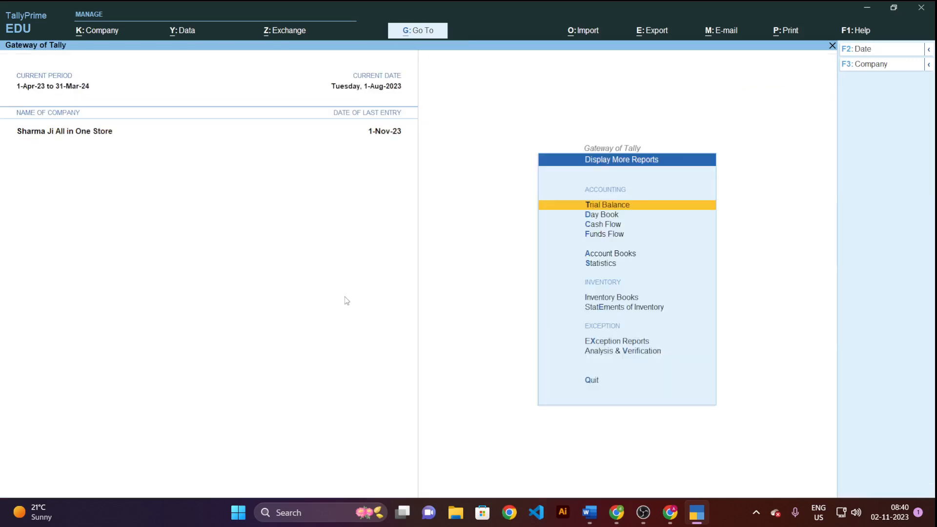
pyautogui.press('Escape')
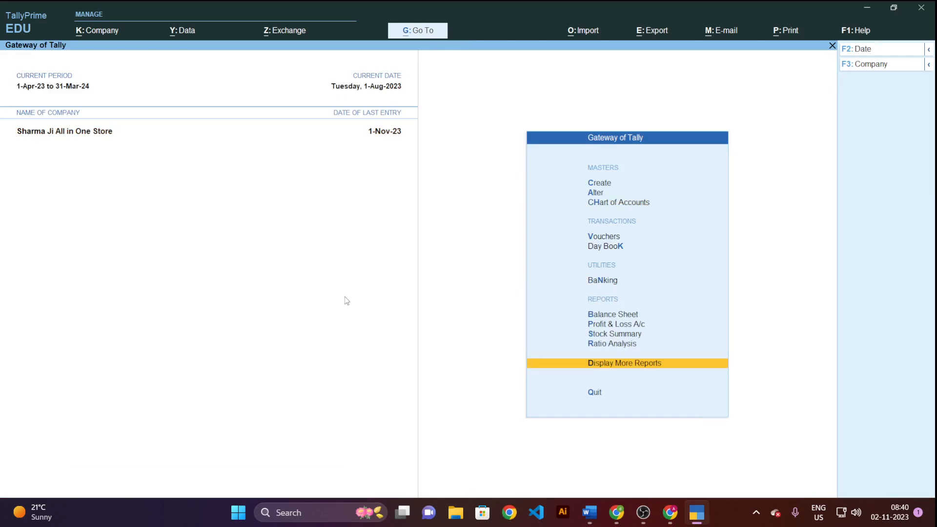
# Step: Open voucher entry and change the voucher type to Receipt
pyautogui.press('Up')
pyautogui.press('Up')
pyautogui.press('Up')
pyautogui.press('Up')
pyautogui.press('Up')
pyautogui.press('Up')
pyautogui.press('Up')
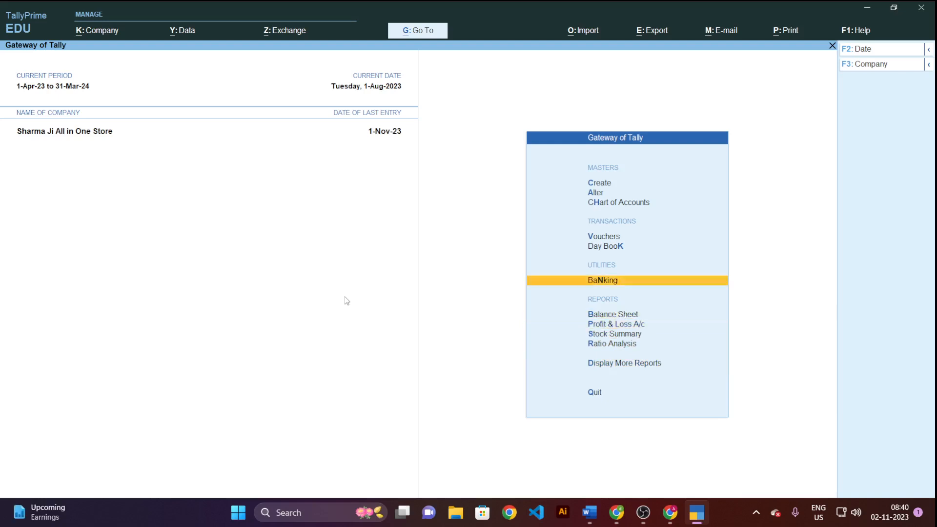
pyautogui.press('Return')
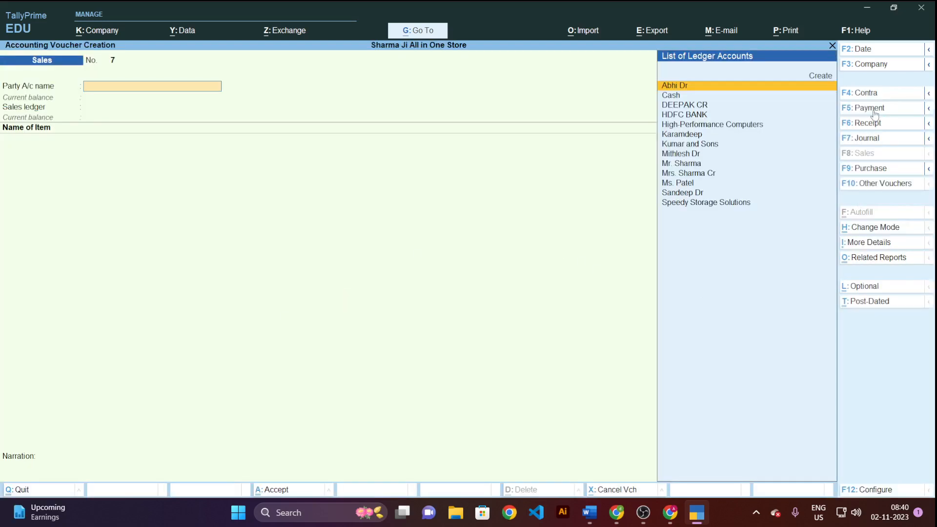
pyautogui.click(868, 124)
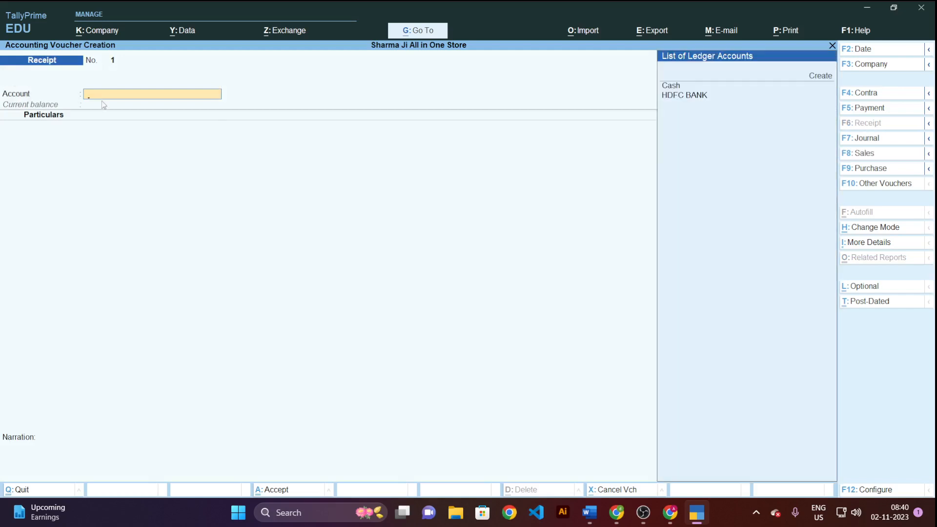
# Step: Check the receipt mode of the 500GB SSD sale in the Word document and return to TallyPrime
pyautogui.hotkey('alt', 'Tab')
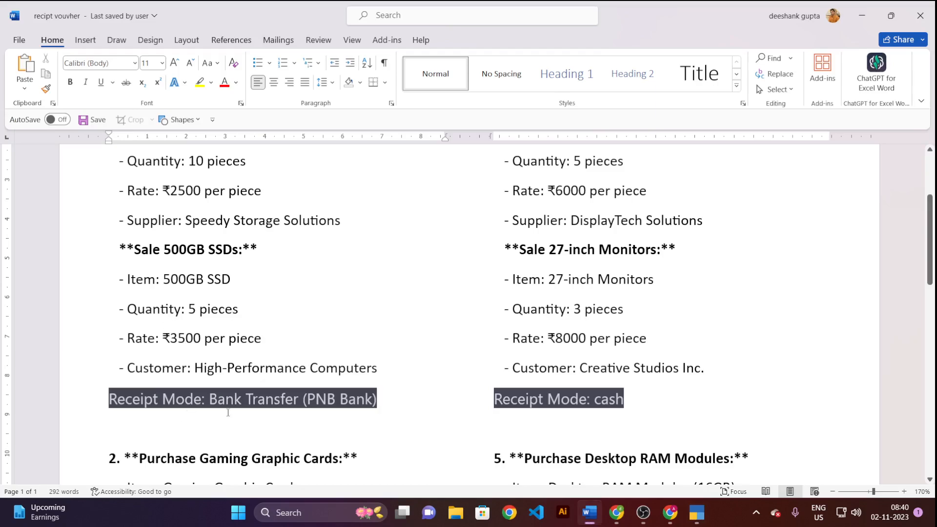
pyautogui.moveTo(210, 410); pyautogui.dragTo(375, 402)
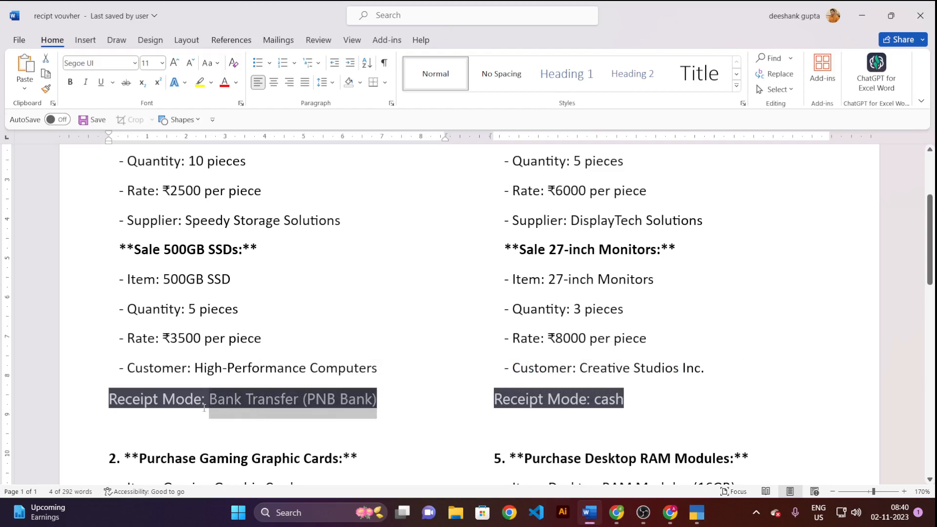
pyautogui.hotkey('alt', 'Tab')
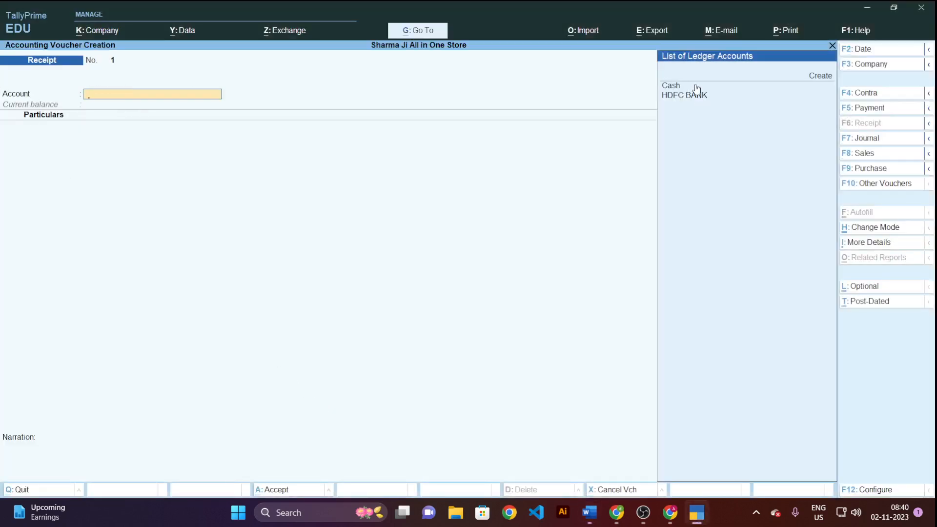
# Step: Start a new ledger named Pnb Bank from the receipt voucher's account field and place it under Bank Accounts
pyautogui.click(826, 77)
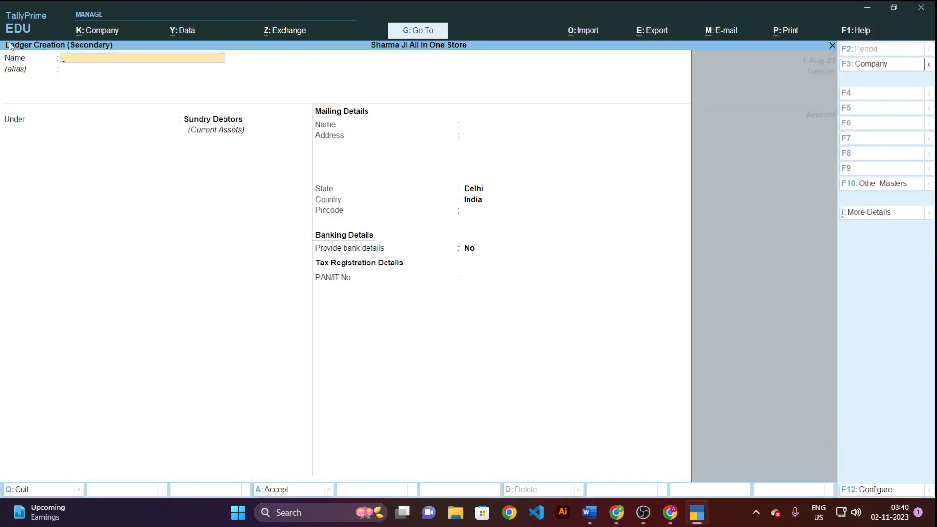
pyautogui.write('Pnb Bank')
pyautogui.press('Return')
pyautogui.press('Return')
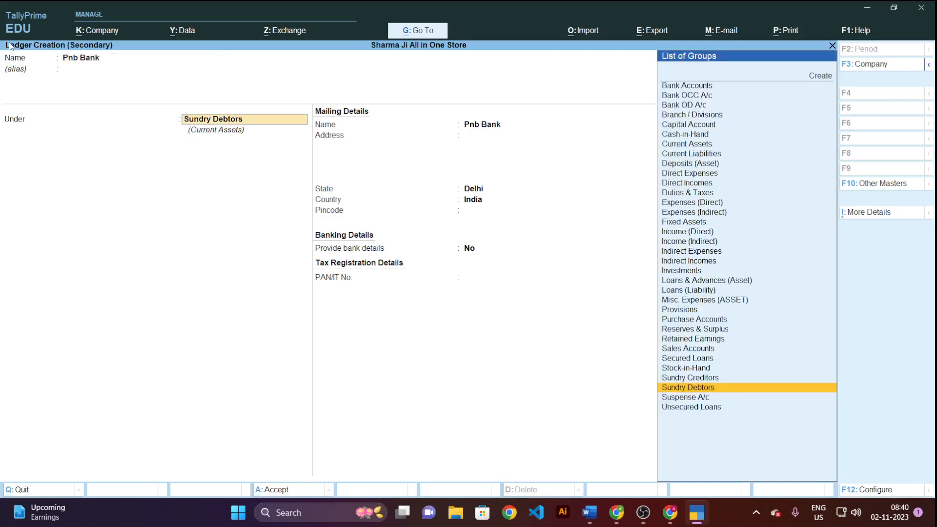
pyautogui.write('Bank')
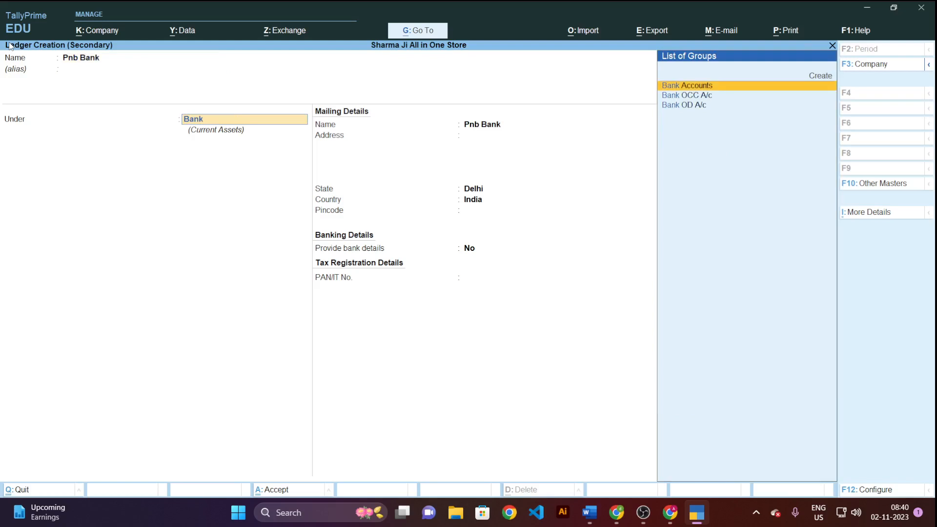
pyautogui.press('Return')
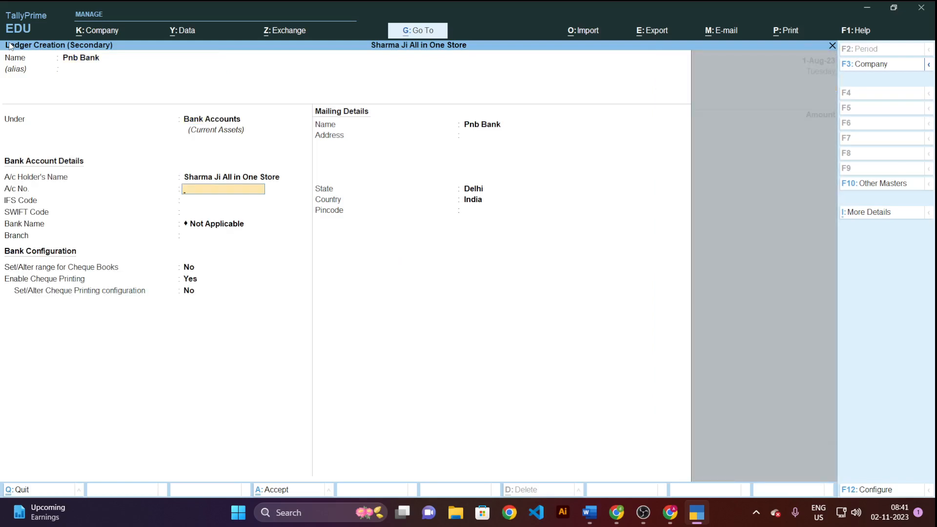
# Step: Enter the bank account number in the Pnb Bank ledger's account details
pyautogui.press('alt')
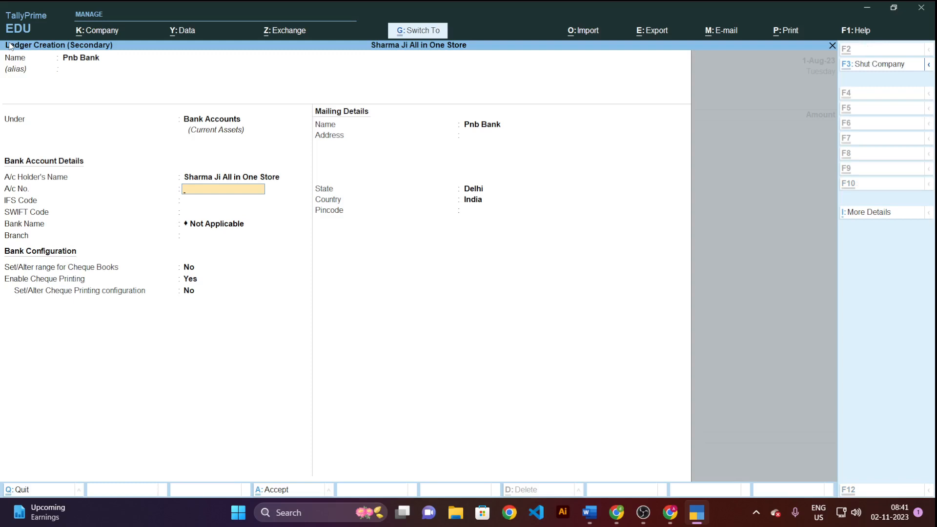
pyautogui.write('54')
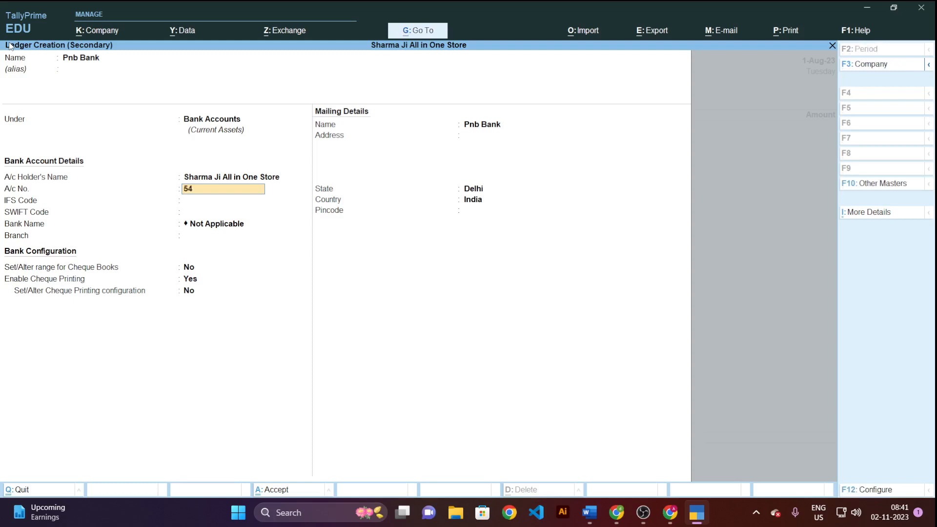
pyautogui.write('4545465dsf54d')
pyautogui.press('BackSpace')
pyautogui.press('BackSpace')
pyautogui.press('BackSpace')
pyautogui.press('BackSpace')
pyautogui.press('BackSpace')
pyautogui.write('65454654')
pyautogui.press('Return')
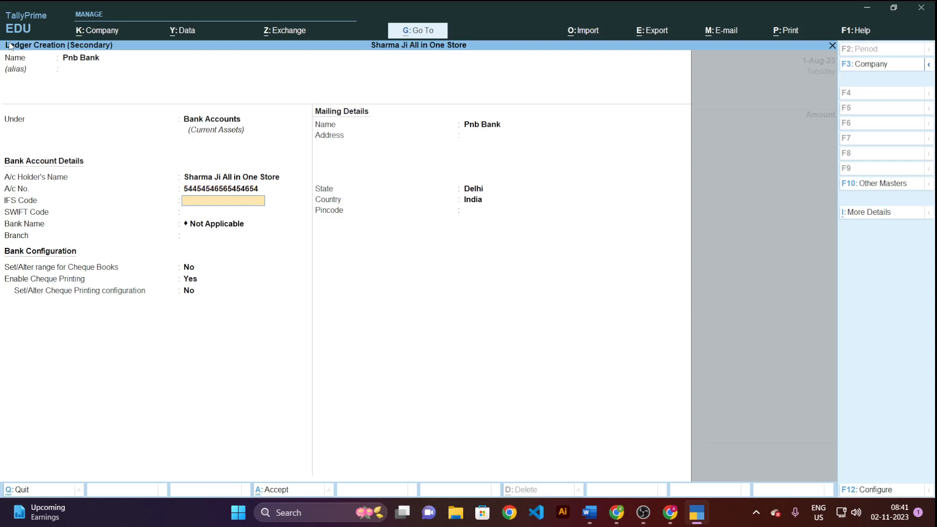
# Step: Set the Pnb Bank ledger's IFS code to DF54S54DF
pyautogui.write('DF54S54DF')
pyautogui.press('Return')
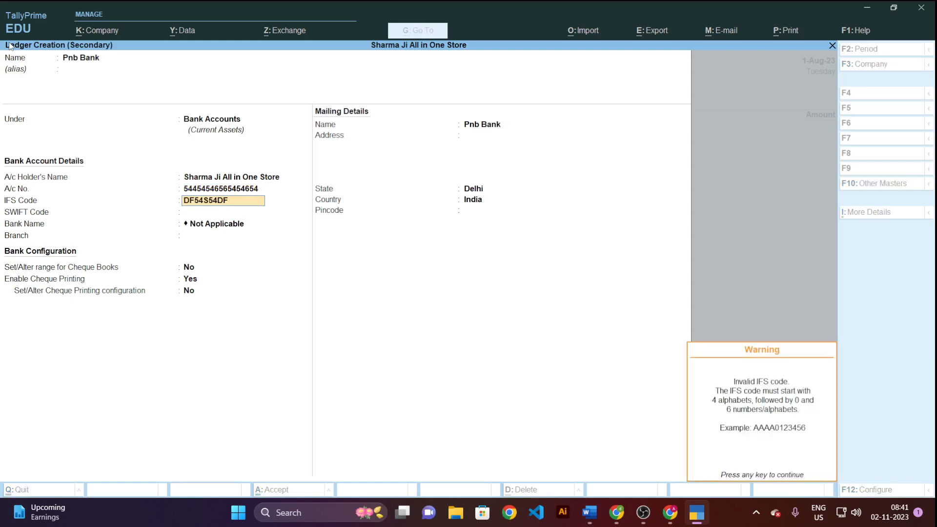
pyautogui.press('Return')
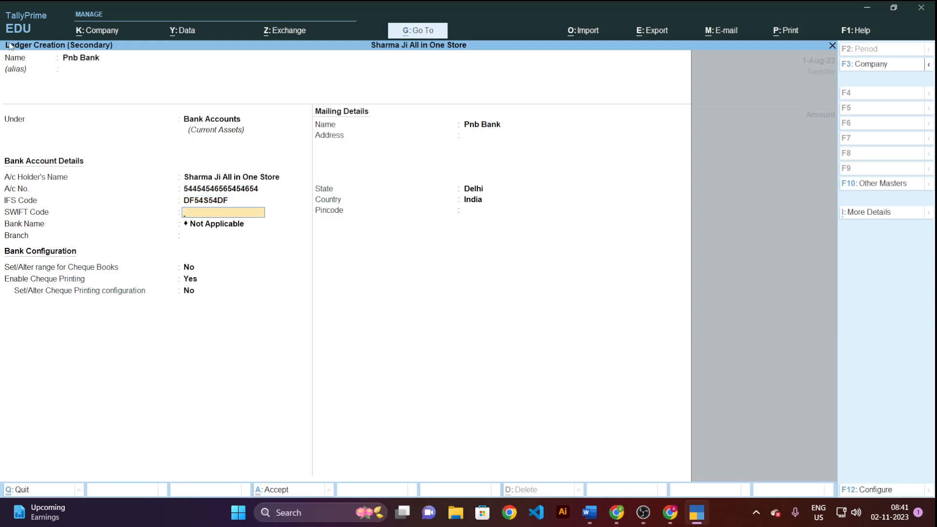
# Step: Save the Pnb Bank ledger with its SWIFT code and branch left blank and return to the receipt voucher
pyautogui.press('Return')
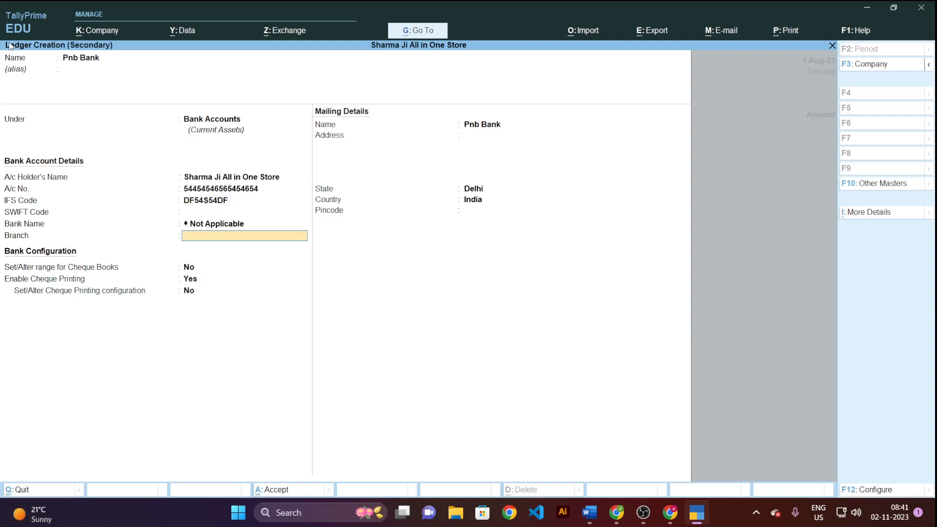
pyautogui.press('ctrl')
pyautogui.hotkey('ctrl', 'a')
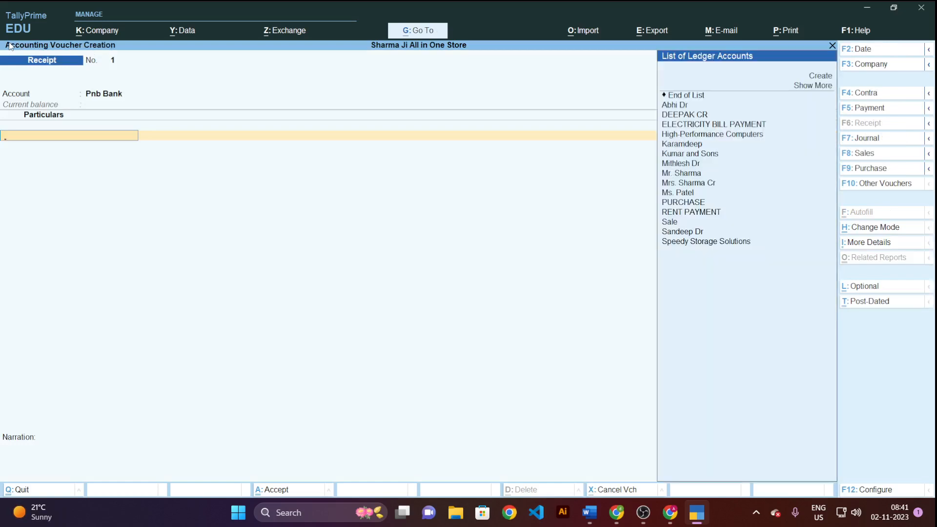
# Step: Enter High-Performance Computers as the receipt's party ledger with an amount of 17,500
pyautogui.press('Down')
pyautogui.press('Down')
pyautogui.press('Down')
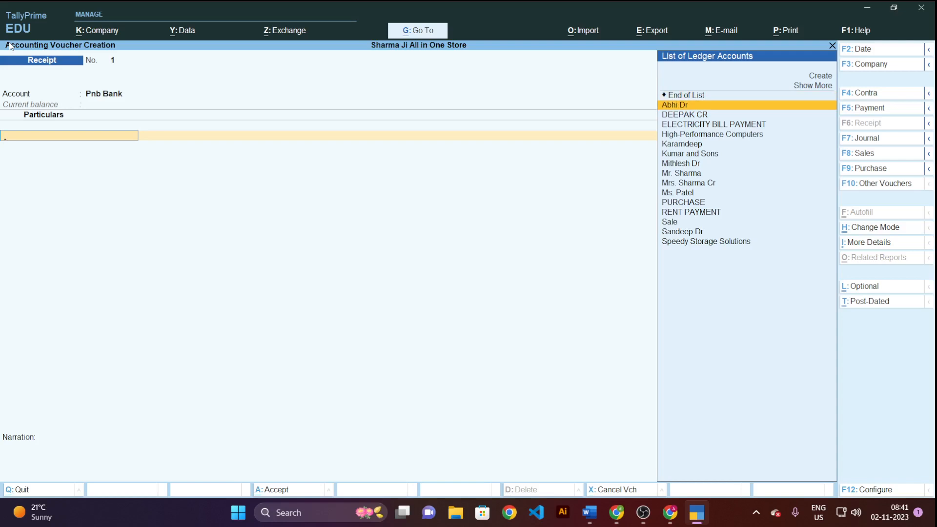
pyautogui.press('Down')
pyautogui.press('Down')
pyautogui.press('Down')
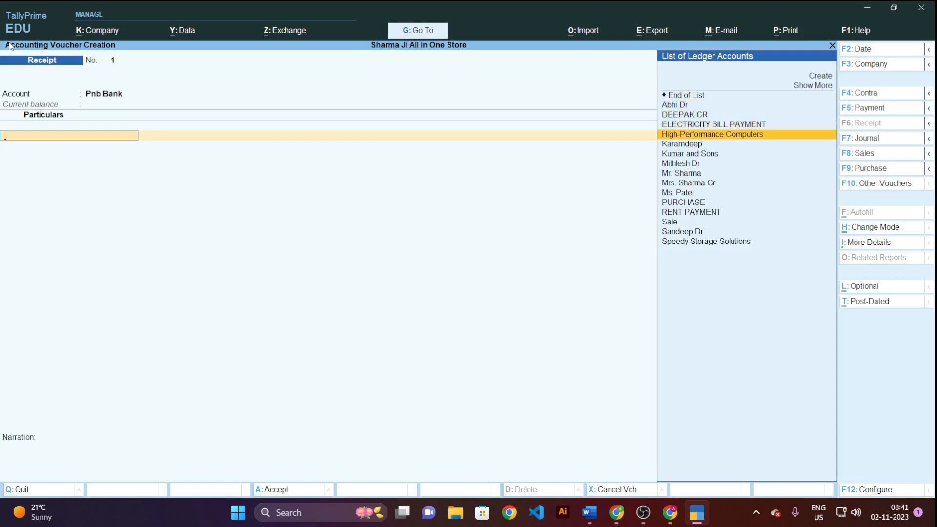
pyautogui.press('Return')
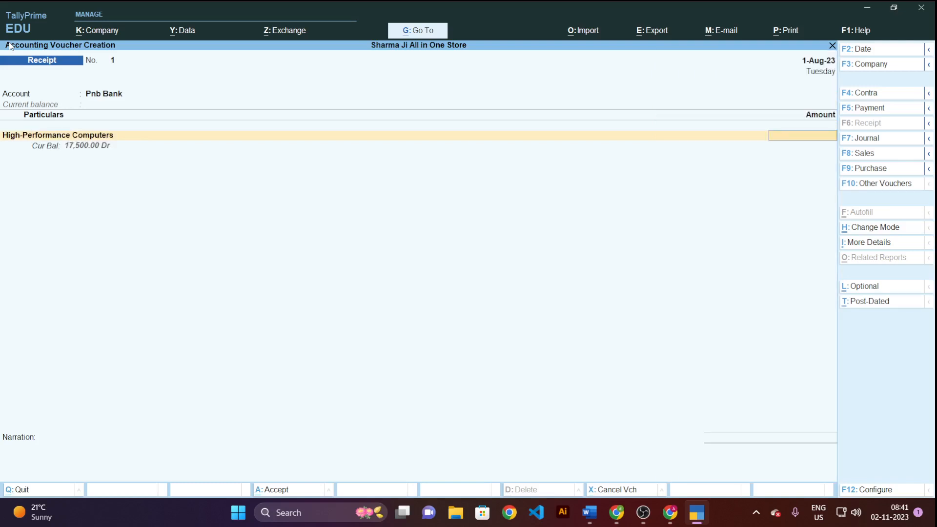
pyautogui.write('17500')
pyautogui.press('Return')
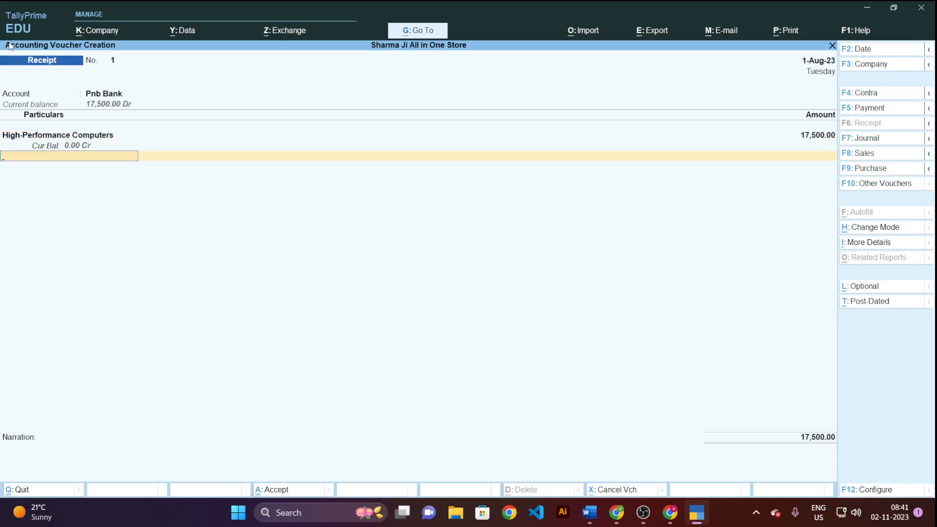
# Step: Allocate the receipt to Pnb Bank as Cheque/DD with its instrument number dated 1-Aug-23, and save the voucher without a narration
pyautogui.press('Return')
pyautogui.press('Return')
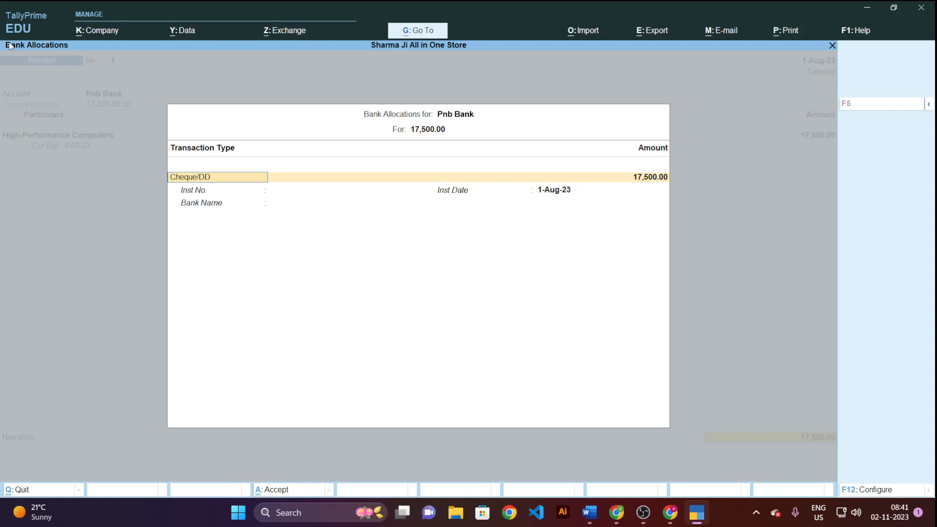
pyautogui.press('Return')
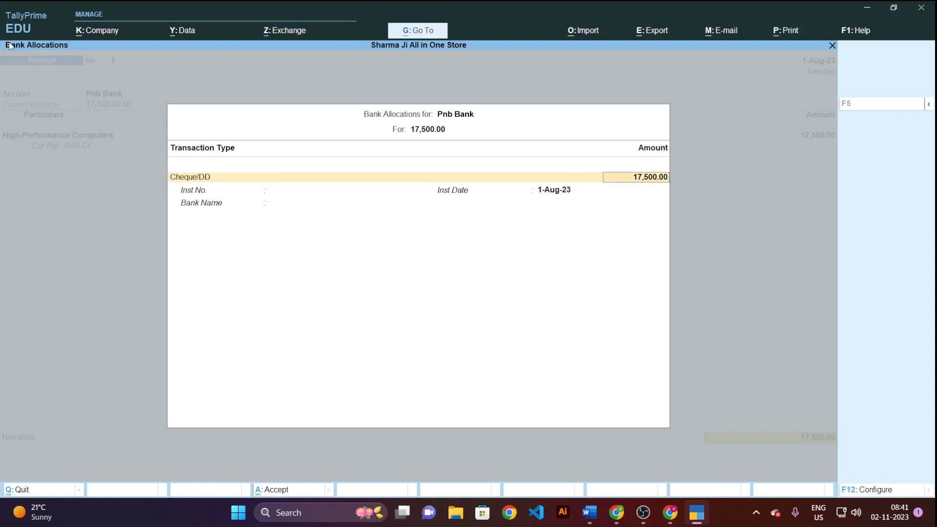
pyautogui.press('Return')
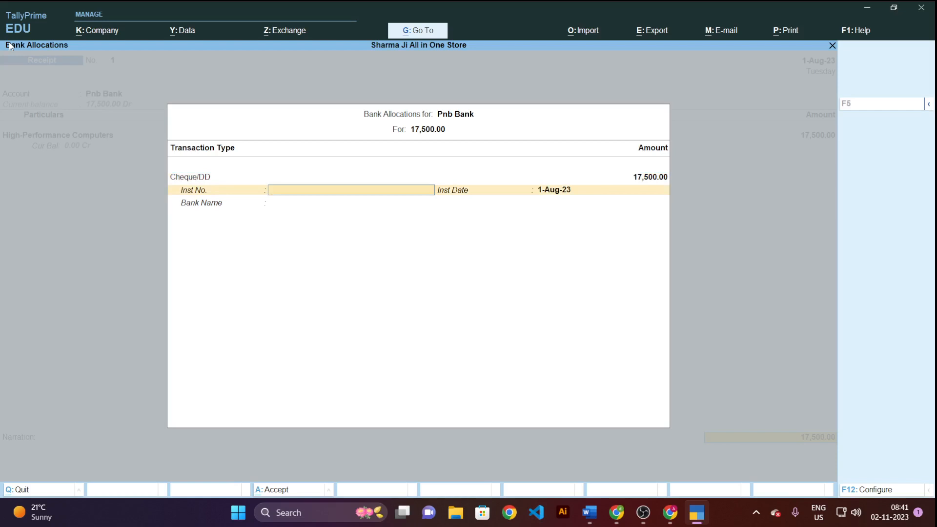
pyautogui.write('54465454')
pyautogui.press('Return')
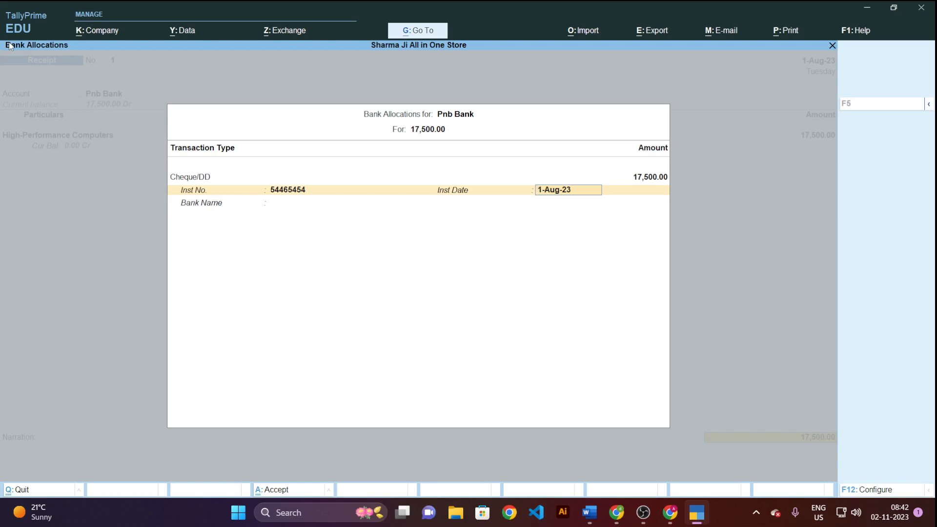
pyautogui.press('Return')
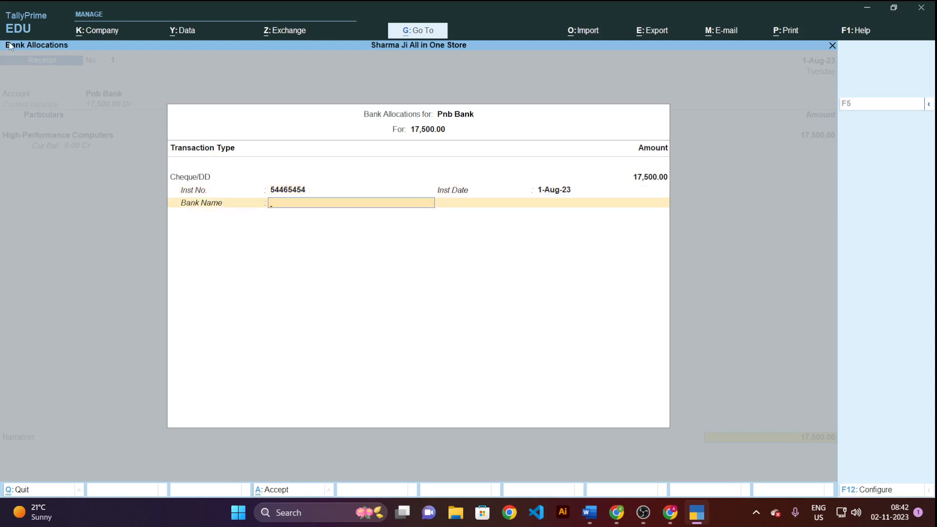
pyautogui.press('Return')
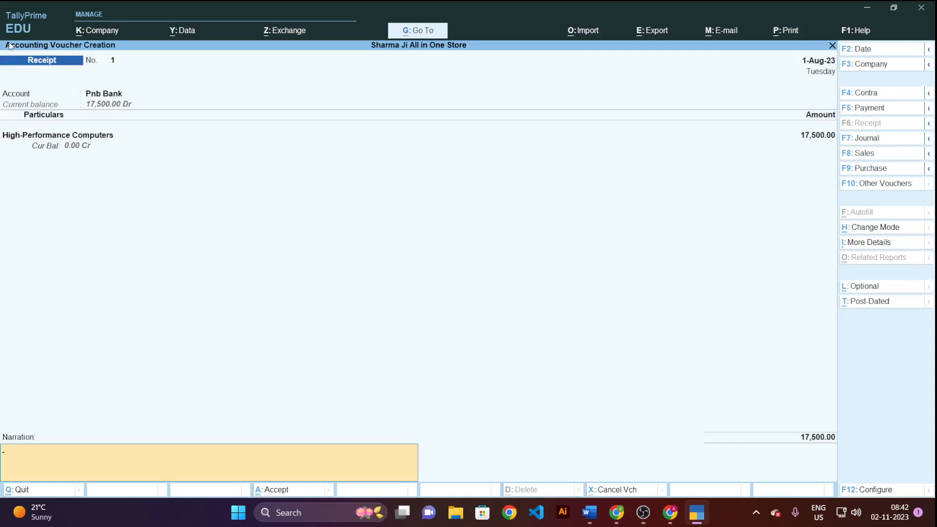
pyautogui.press('Return')
pyautogui.press('Return')
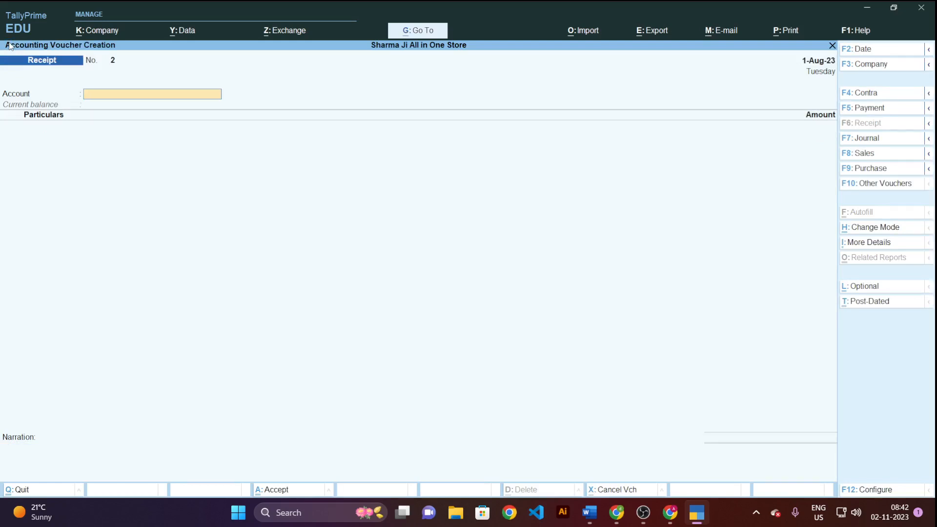
# Step: Leave voucher entry and examine the Sundry Debtors balances under Current Assets in the Trial Balance
pyautogui.hotkey('alt', 'Tab')
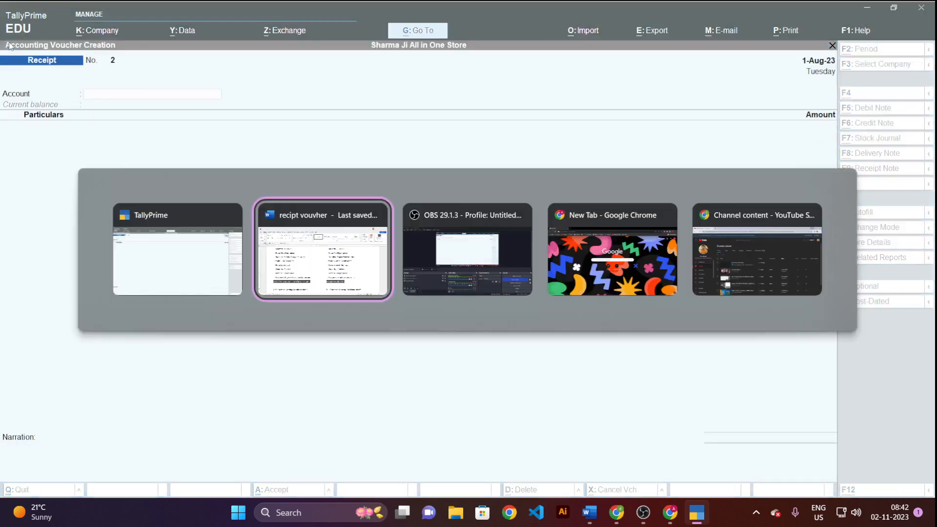
pyautogui.hotkey('alt', 'Tab')
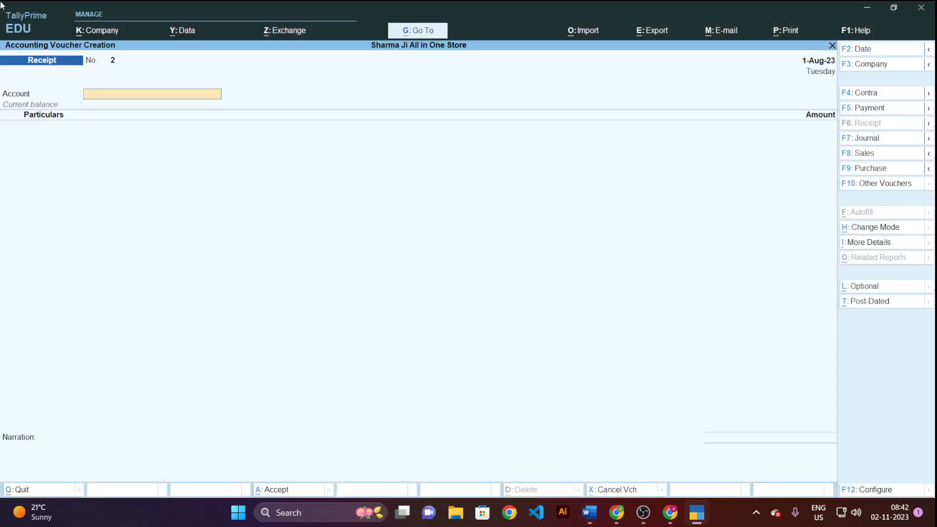
pyautogui.press('Escape')
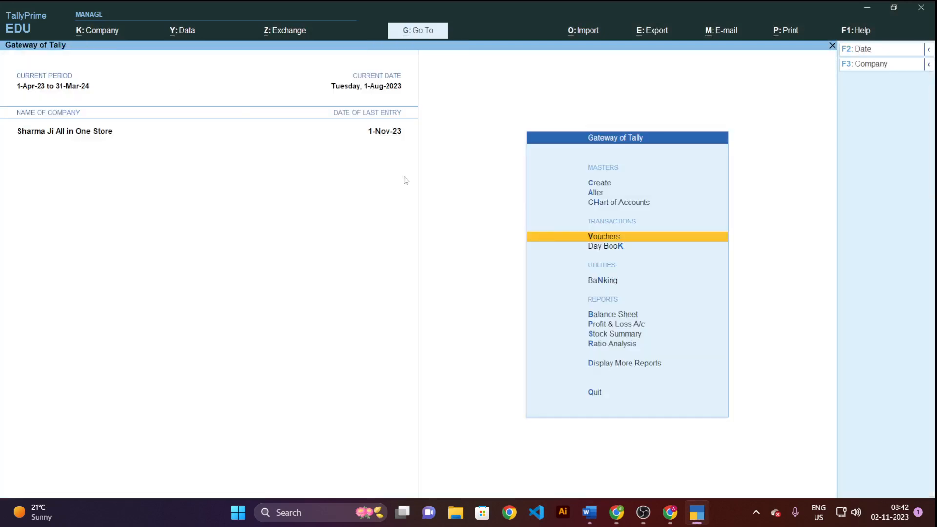
pyautogui.click(616, 364)
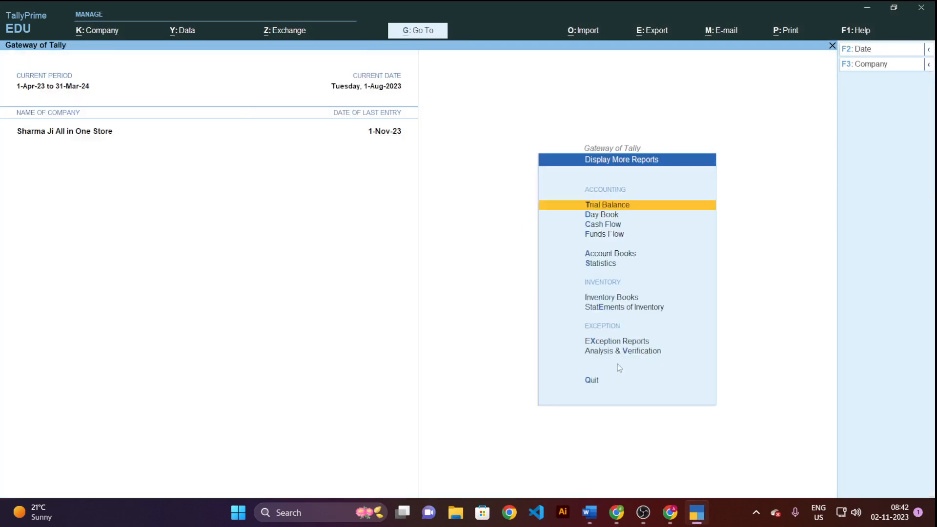
pyautogui.click(609, 207)
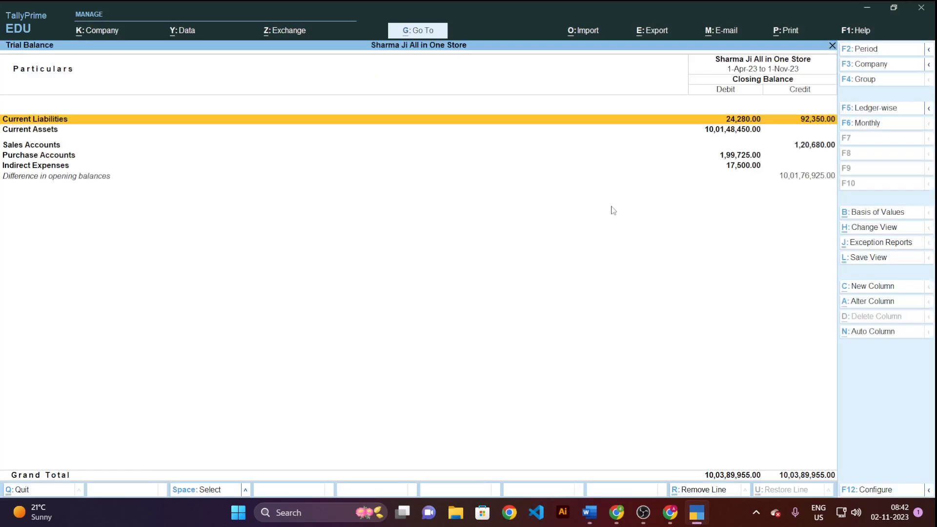
pyautogui.click(52, 133)
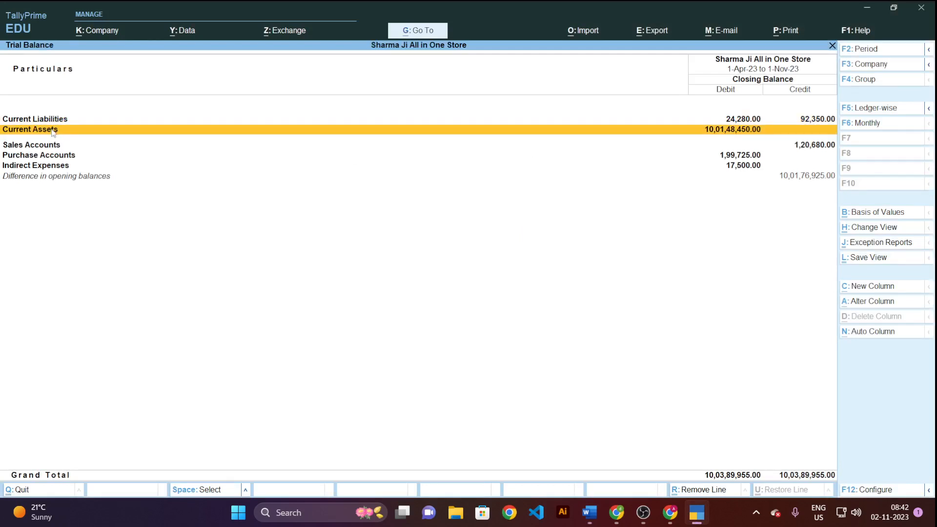
pyautogui.click(52, 132)
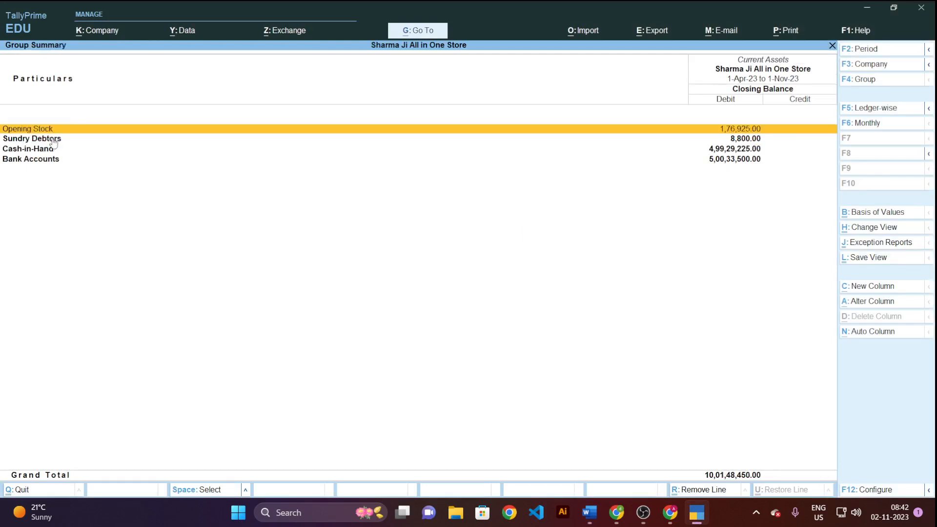
pyautogui.click(54, 142)
pyautogui.click(54, 141)
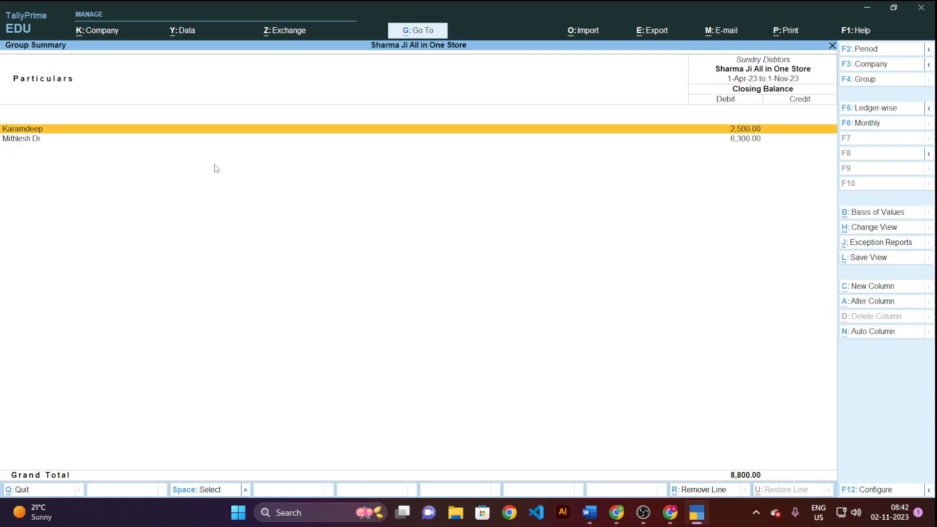
pyautogui.press('Escape')
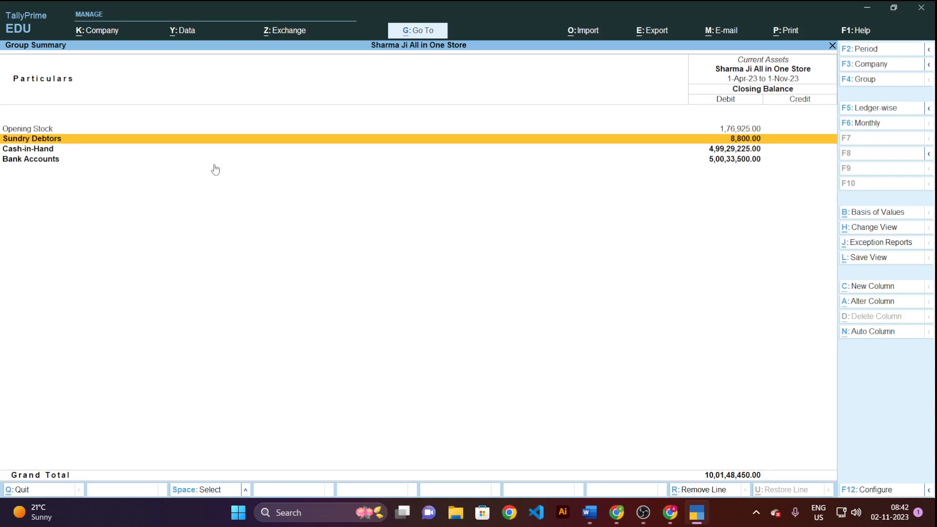
pyautogui.press('Escape')
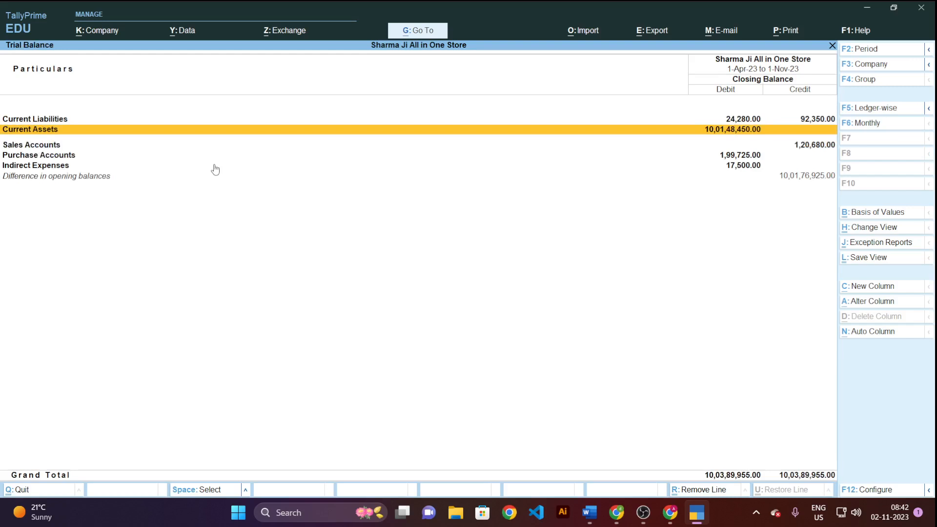
pyautogui.press('Escape')
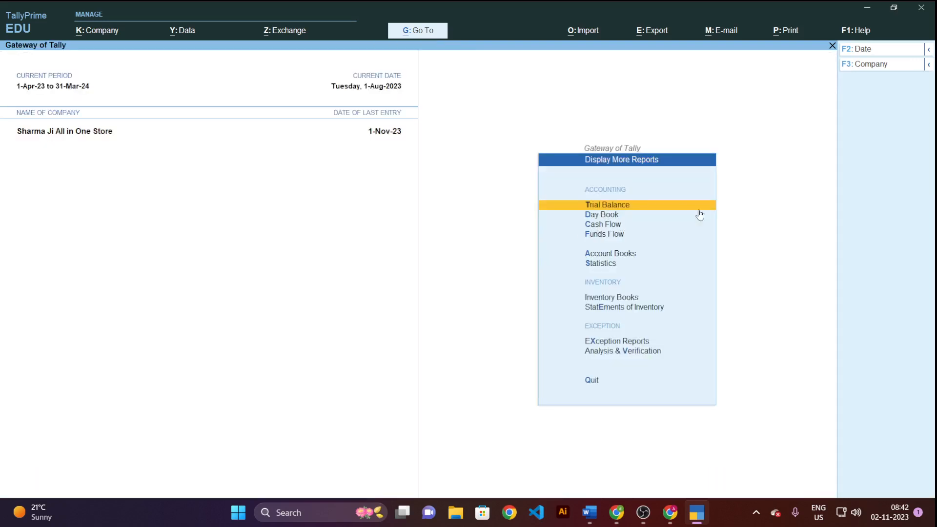
pyautogui.press('Escape')
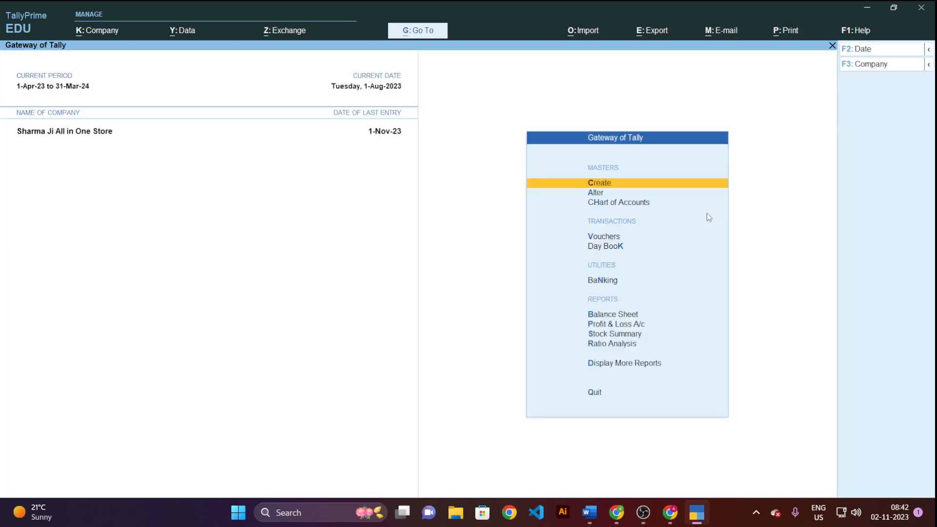
# Step: Open the Day Book and clear its start and end dates to review the vouchers of the whole period
pyautogui.press('Down')
pyautogui.press('Down')
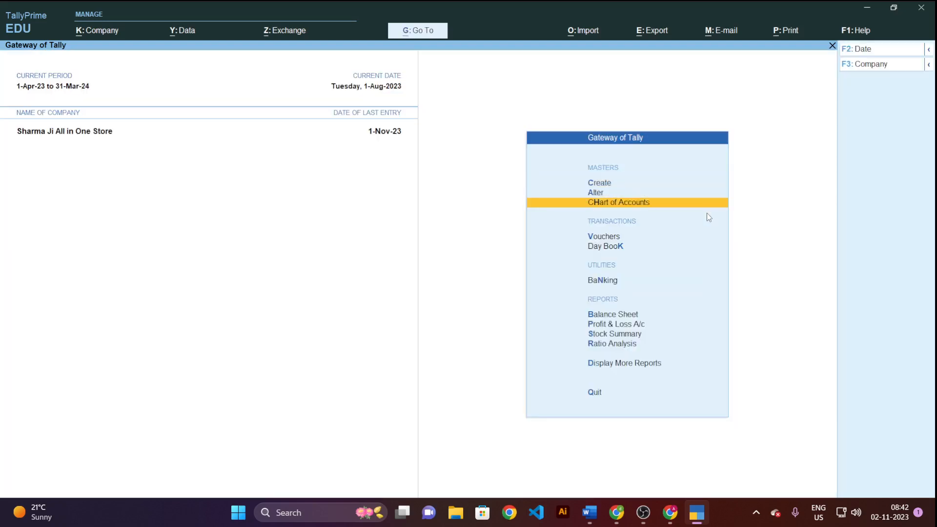
pyautogui.press('Down')
pyautogui.press('Down')
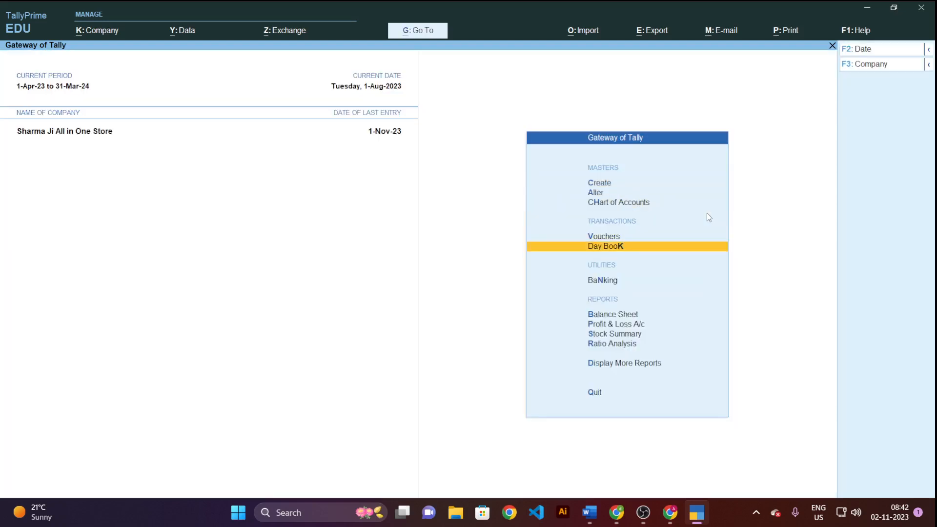
pyautogui.press('Return')
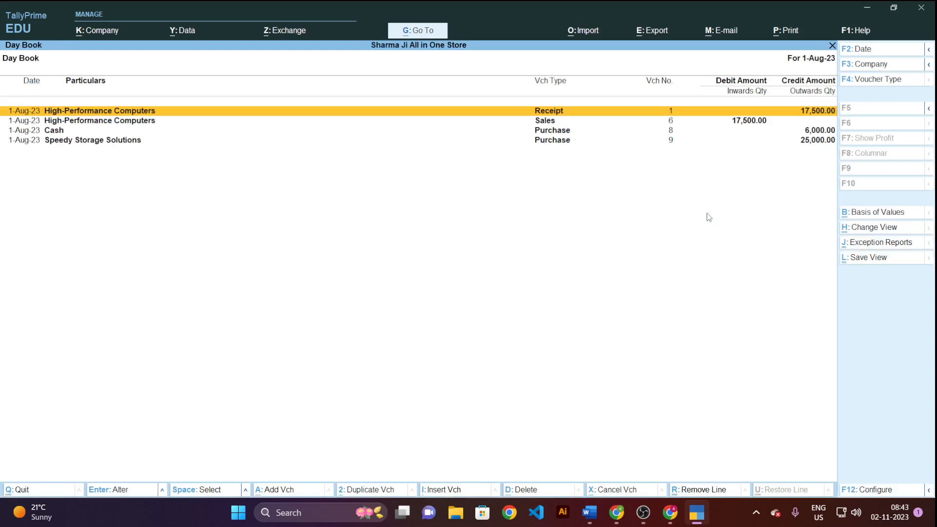
pyautogui.press('F2')
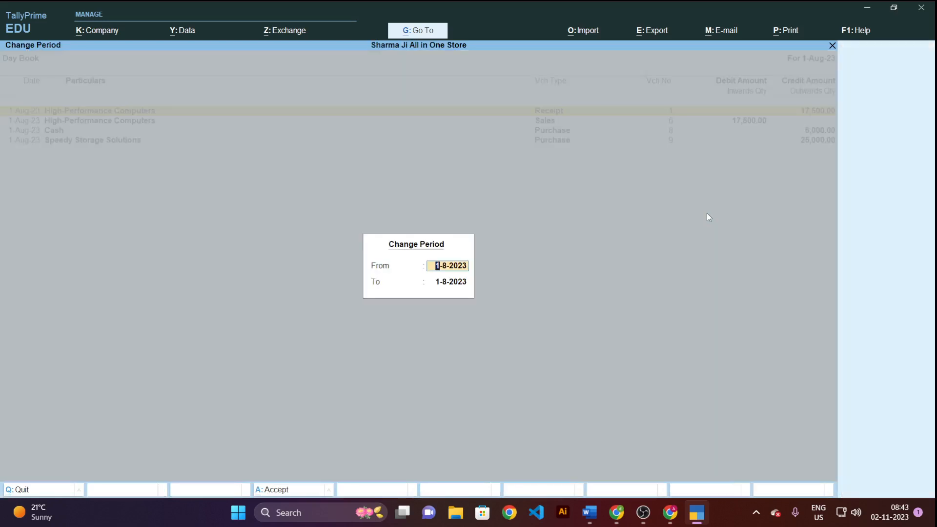
pyautogui.press('BackSpace')
pyautogui.press('Return')
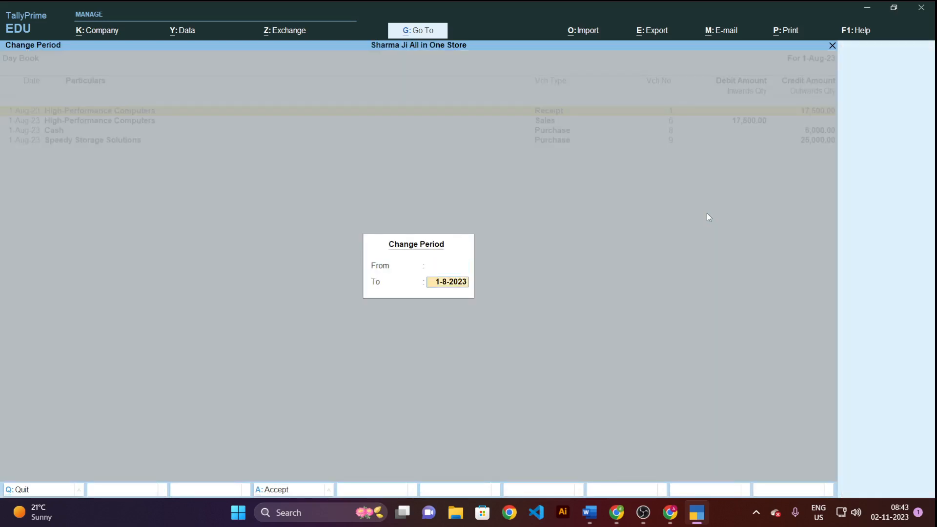
pyautogui.press('BackSpace')
pyautogui.press('Return')
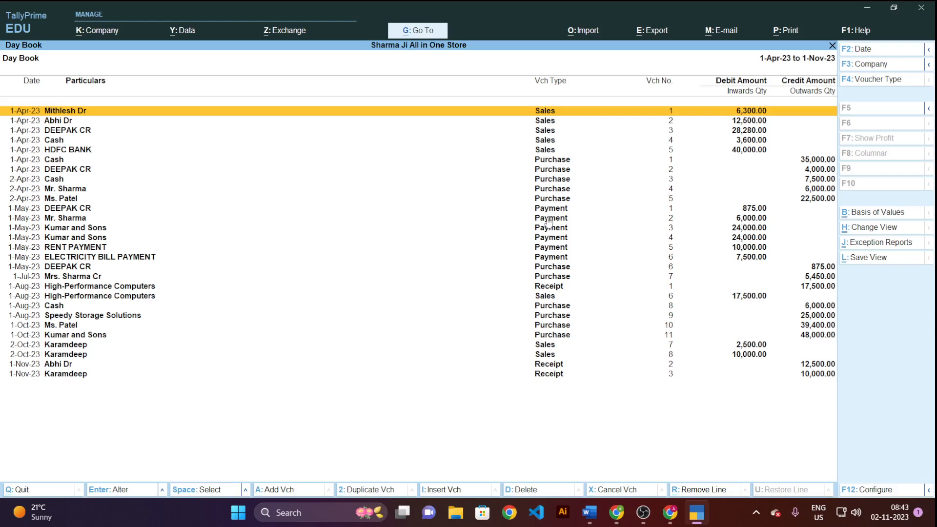
# Step: Close the Day Book and return to the Gateway of Tally without quitting the program
pyautogui.hotkey('alt', 'Tab')
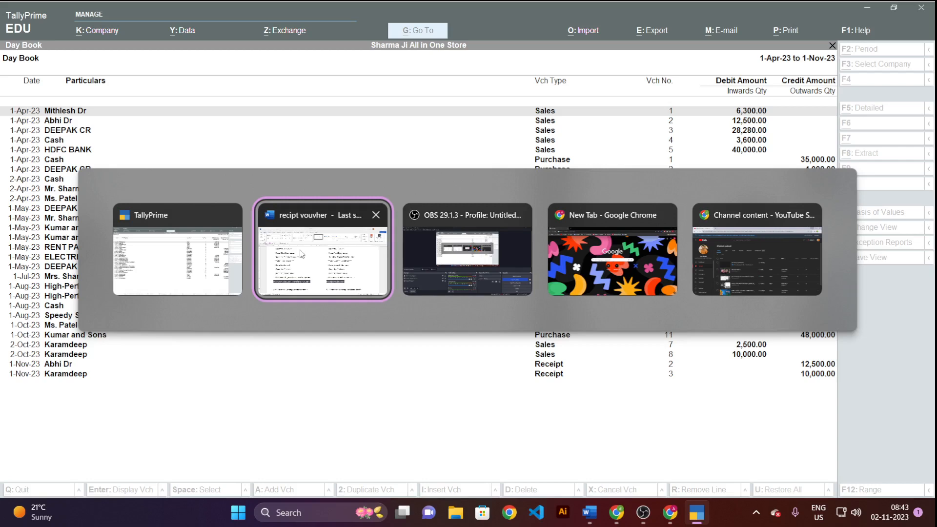
pyautogui.click(169, 268)
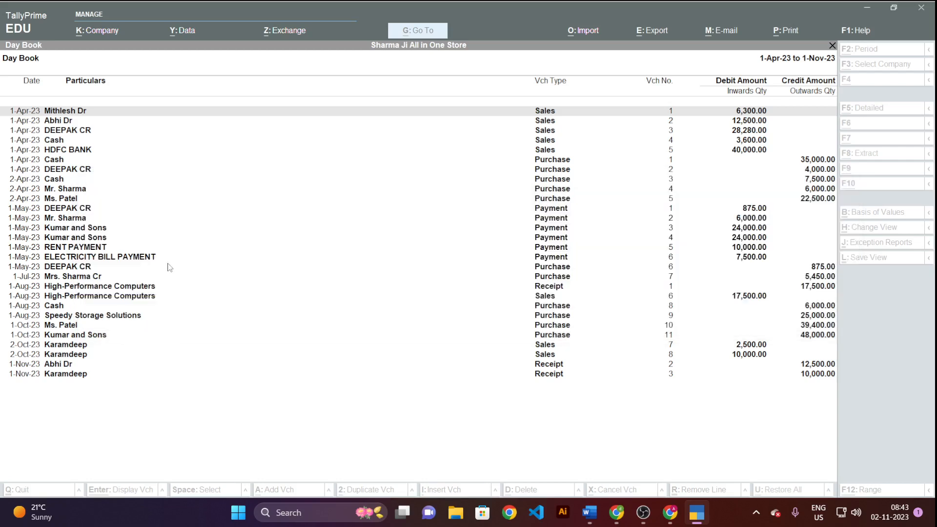
pyautogui.press('Escape')
pyautogui.press('Escape')
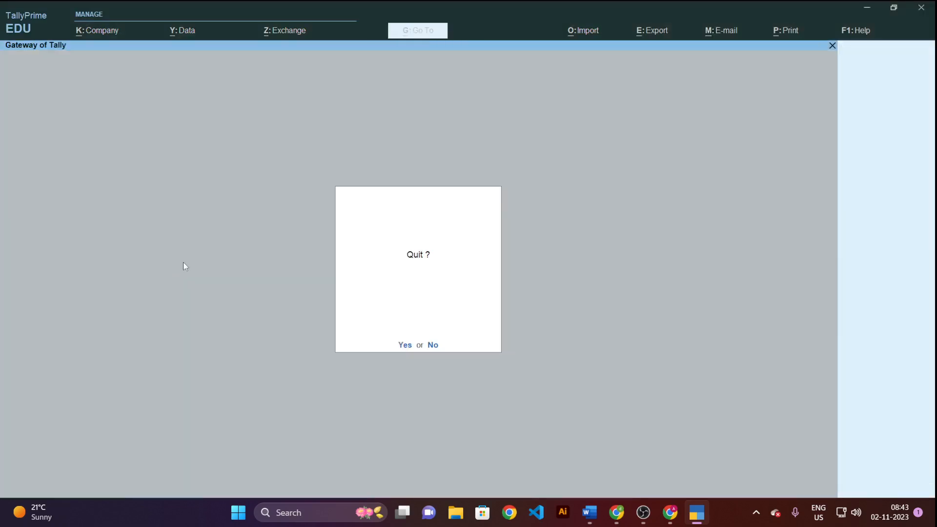
pyautogui.press('Escape')
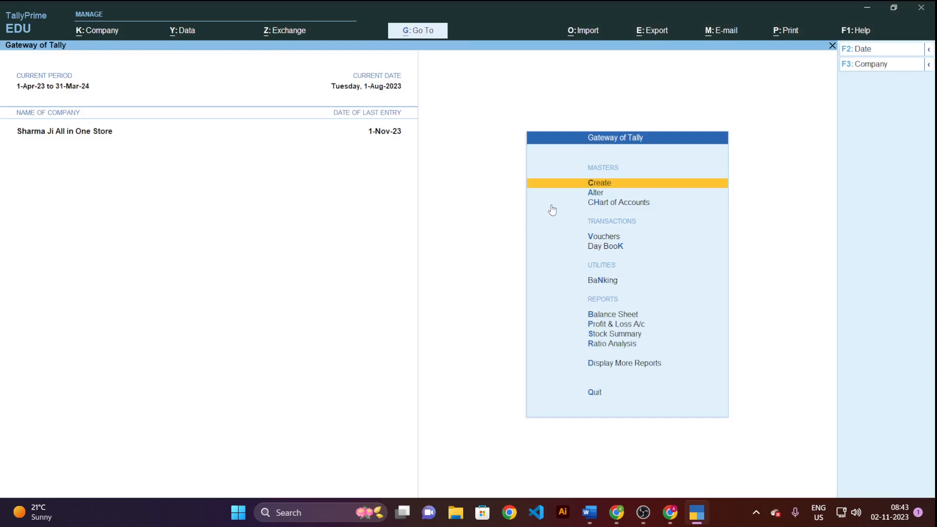
# Step: Switch to the practice document in Word and review the first exercise's 500GB SSD purchase, sale and receipt details
pyautogui.hotkey('alt', 'Tab')
pyautogui.click(303, 264)
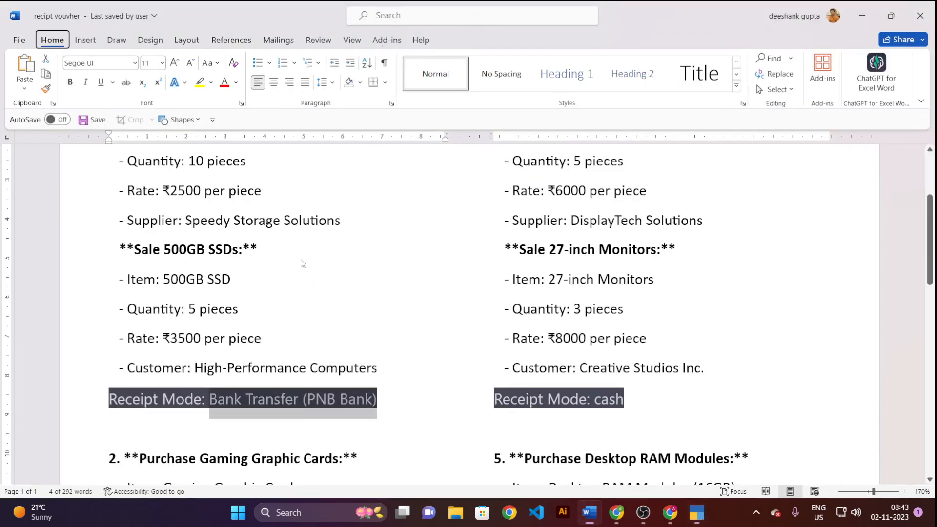
pyautogui.scroll(3, 301, 263)
pyautogui.scroll(-2, 302, 259)
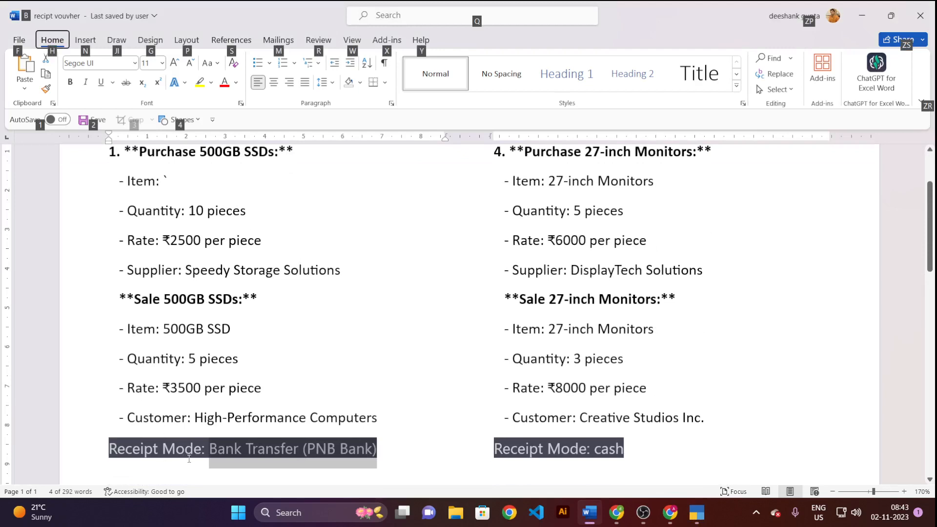
pyautogui.click(165, 240)
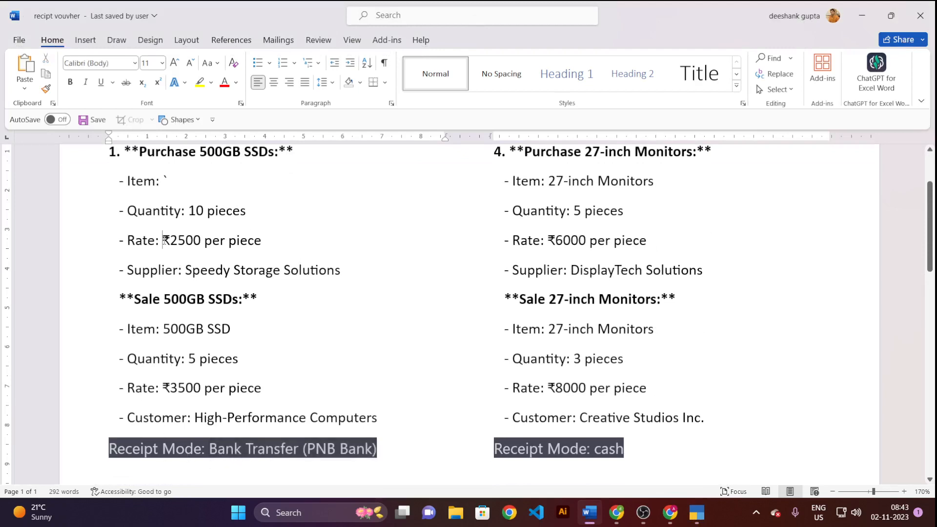
# Step: Switch back to TallyPrime, open the Day Book and clear its start and end dates to cover the whole period
pyautogui.hotkey('alt', 'Tab')
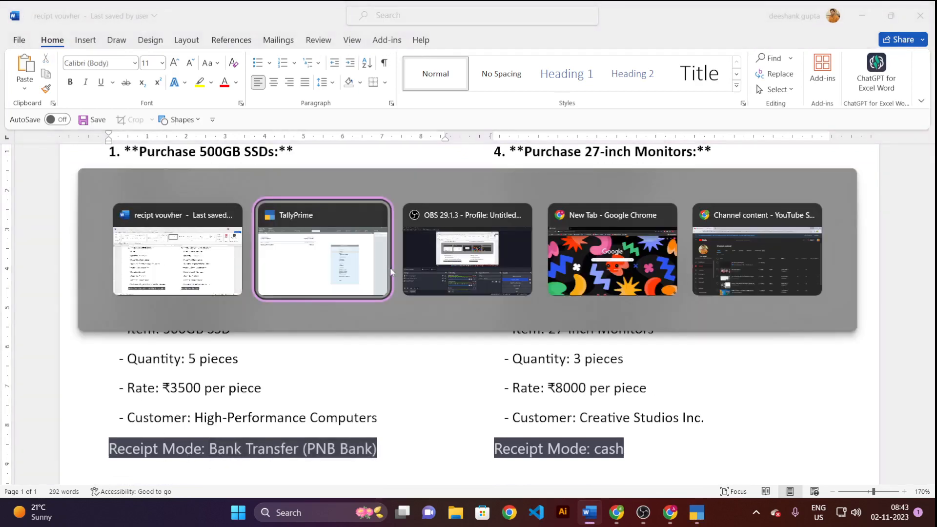
pyautogui.click(306, 277)
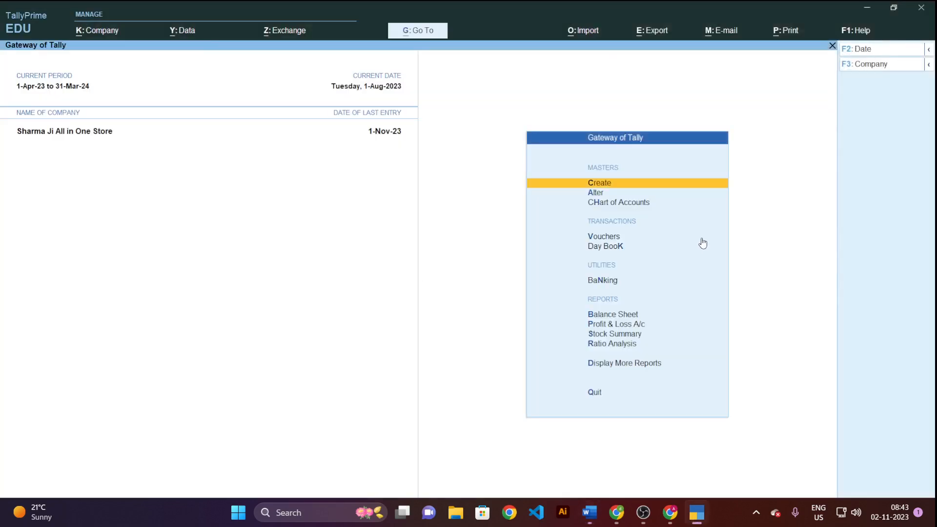
pyautogui.press('Down')
pyautogui.press('Down')
pyautogui.press('Down')
pyautogui.press('Down')
pyautogui.press('Return')
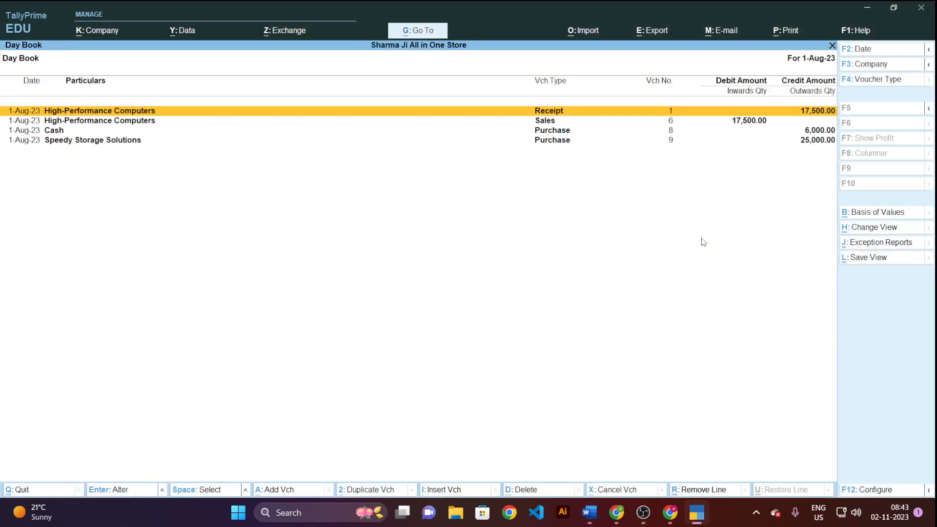
pyautogui.hotkey('alt', 'F2')
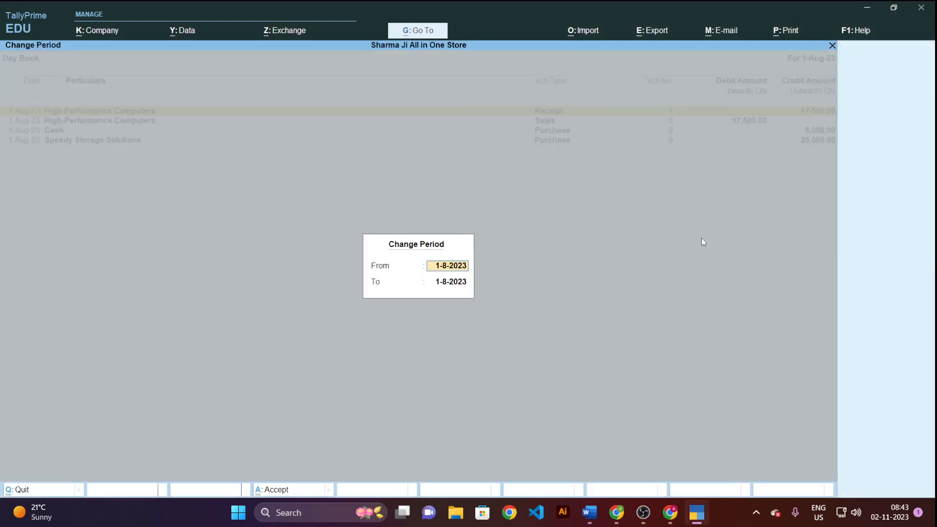
pyautogui.press('BackSpace')
pyautogui.press('Return')
pyautogui.press('BackSpace')
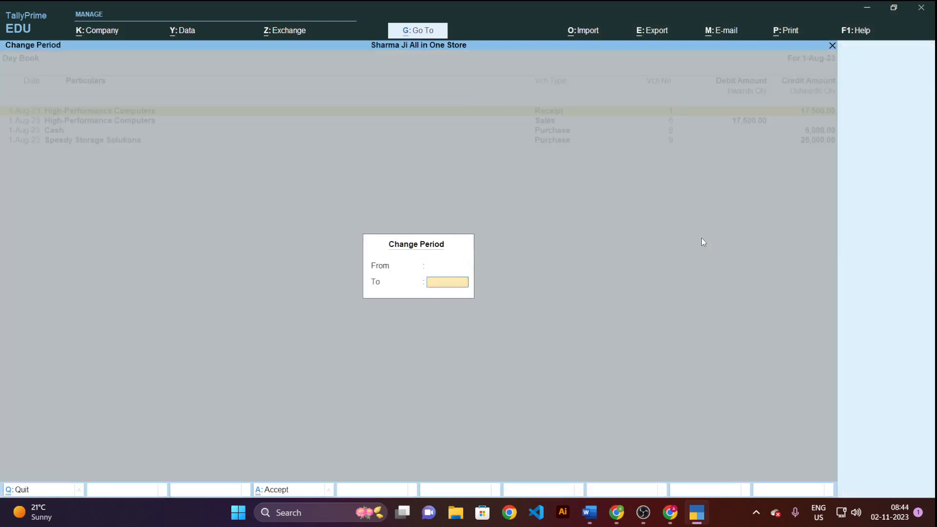
pyautogui.press('Return')
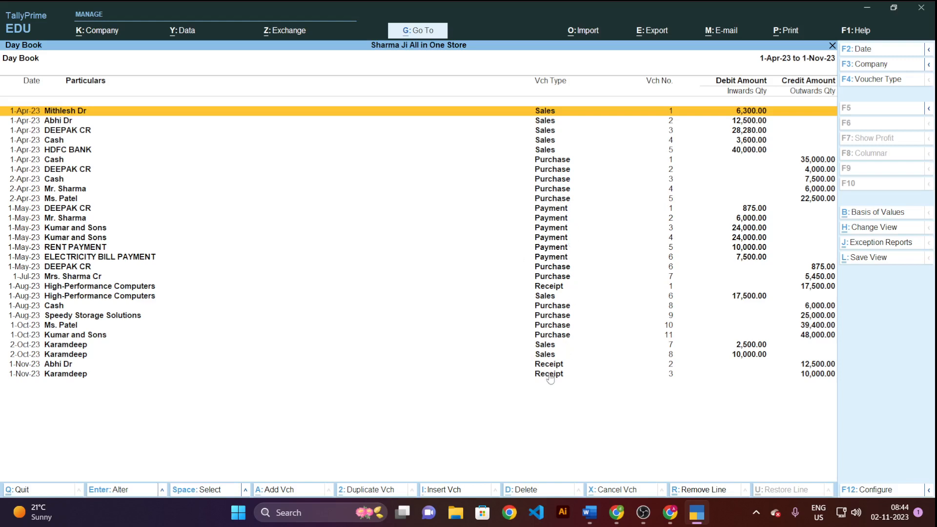
# Step: Examine the receipt vouchers dated 1-Aug-23 and 1-Nov-23 in the Day Book list
pyautogui.click(555, 288)
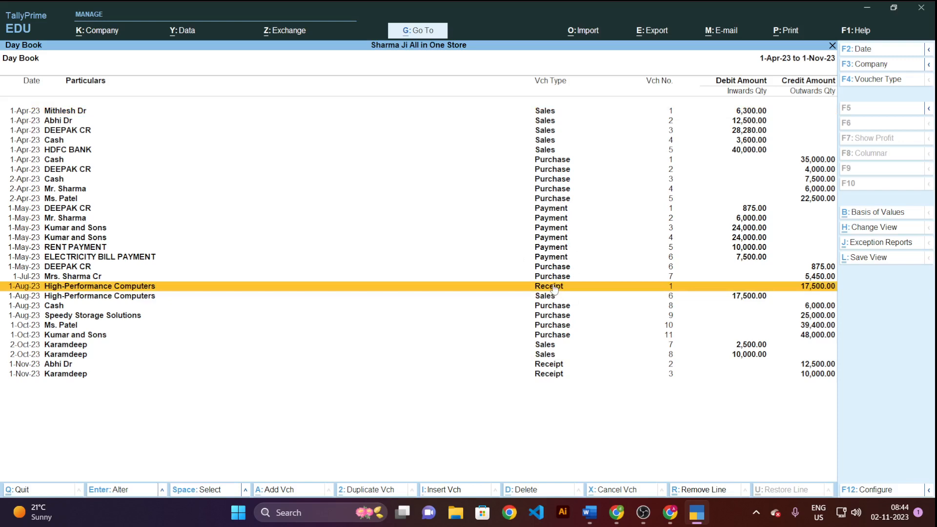
pyautogui.click(558, 375)
pyautogui.click(556, 366)
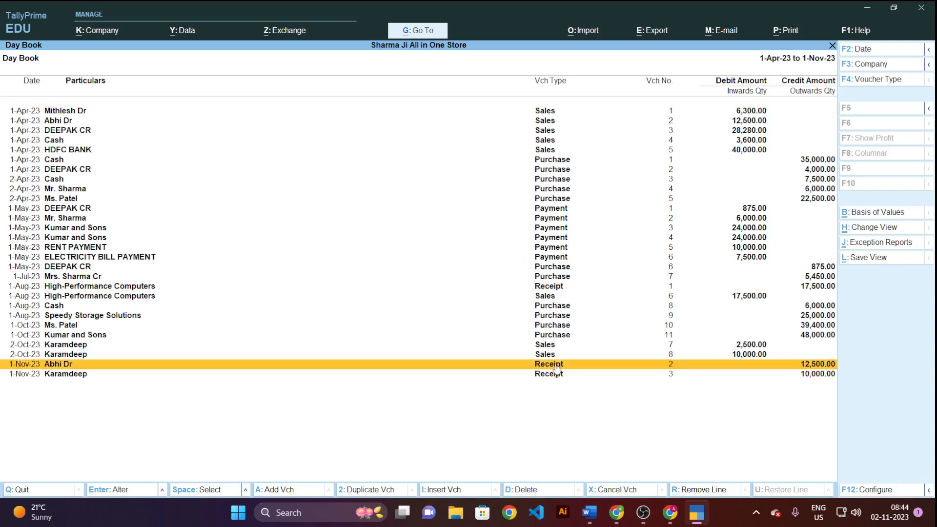
pyautogui.click(560, 289)
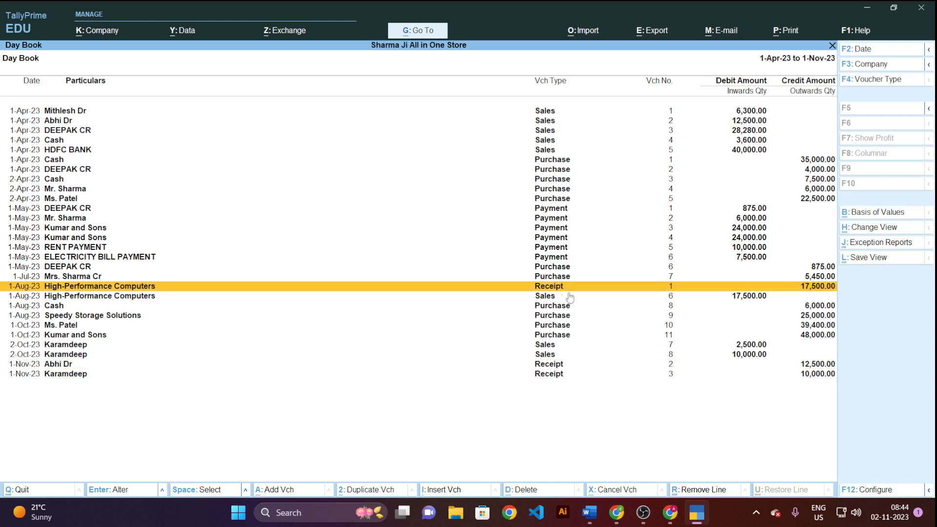
pyautogui.click(552, 366)
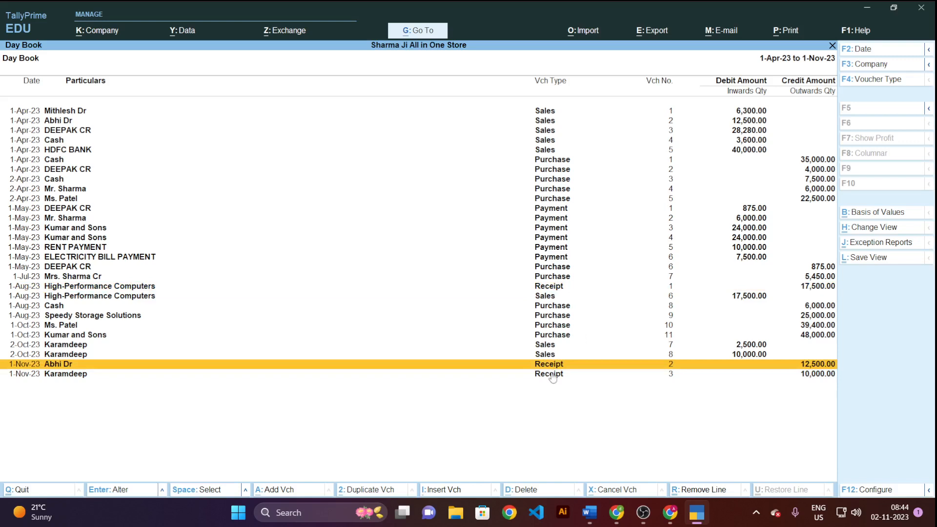
pyautogui.click(552, 375)
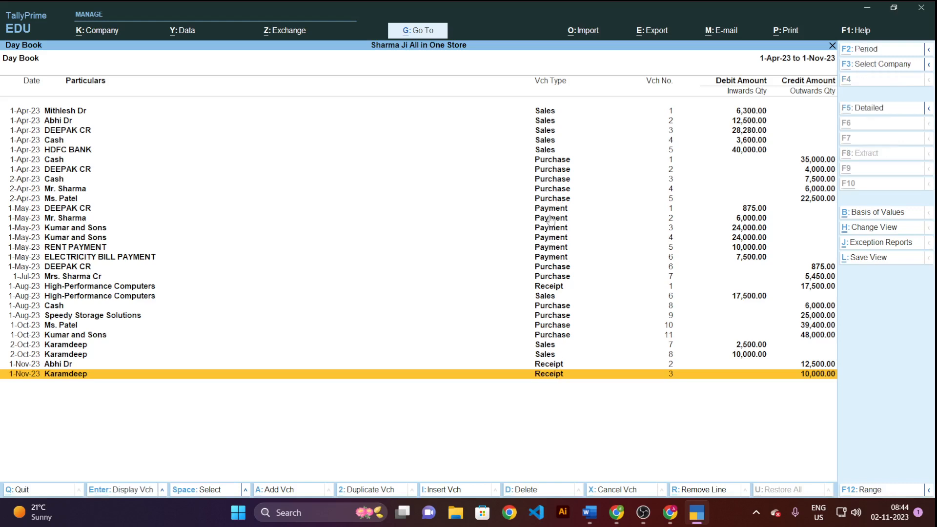
# Step: Return to the practice document in Word and reread the purchase details and supplier of the 500GB SSD exercise
pyautogui.hotkey('alt', 'Tab')
pyautogui.click(297, 271)
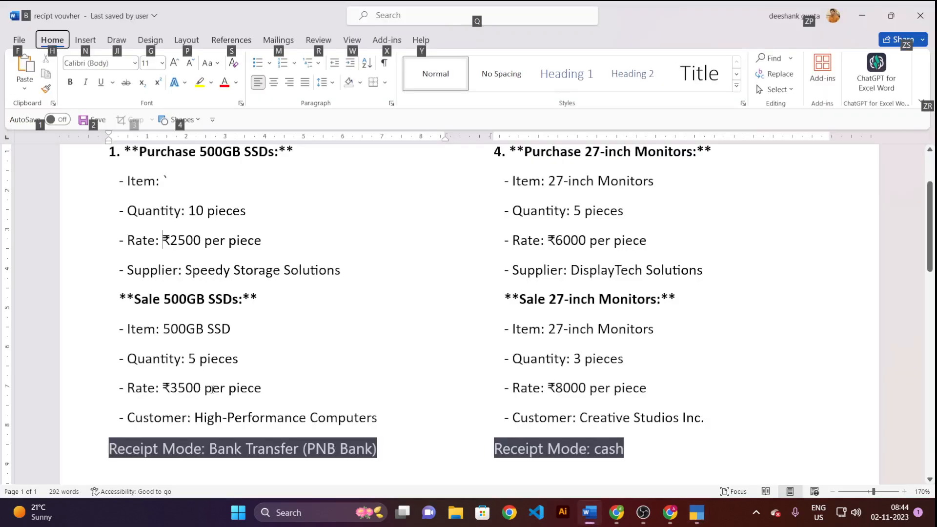
pyautogui.scroll(3, 213, 389)
pyautogui.scroll(-8, 213, 389)
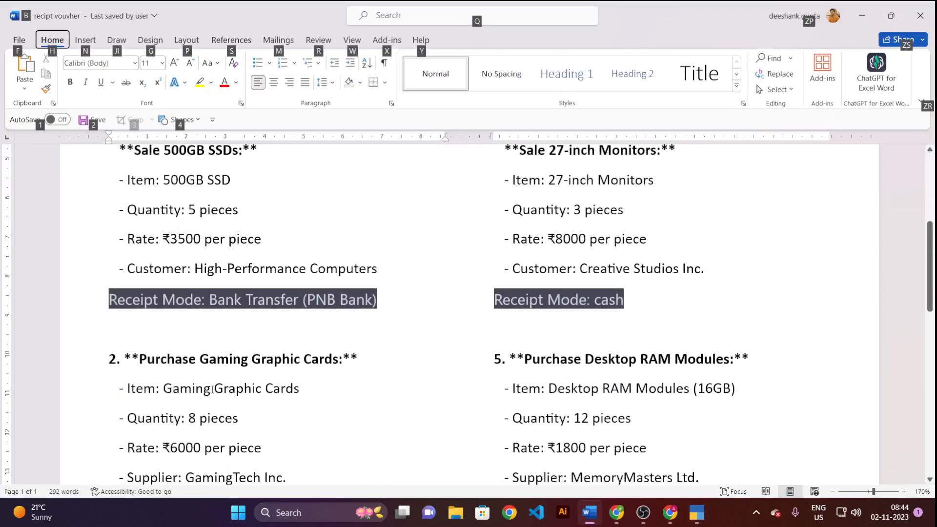
pyautogui.scroll(1, 214, 391)
pyautogui.scroll(7, 213, 391)
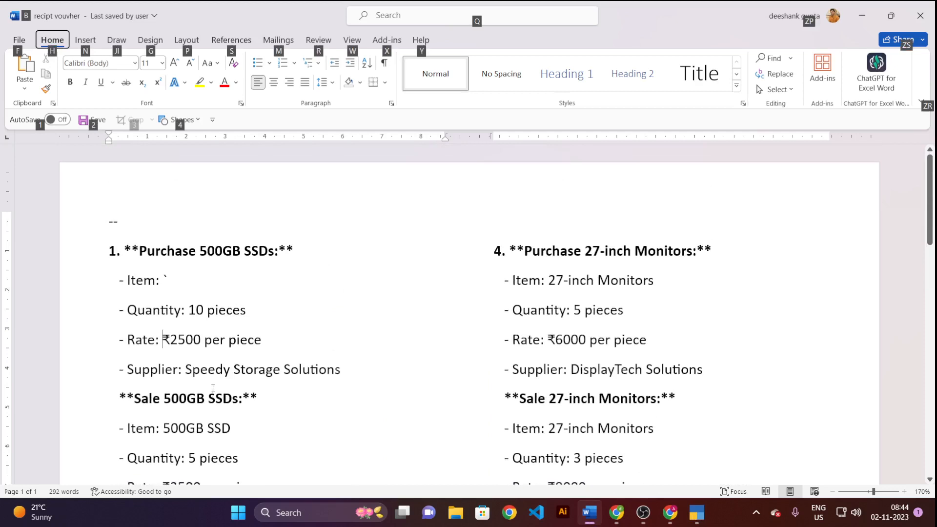
pyautogui.scroll(-3, 142, 337)
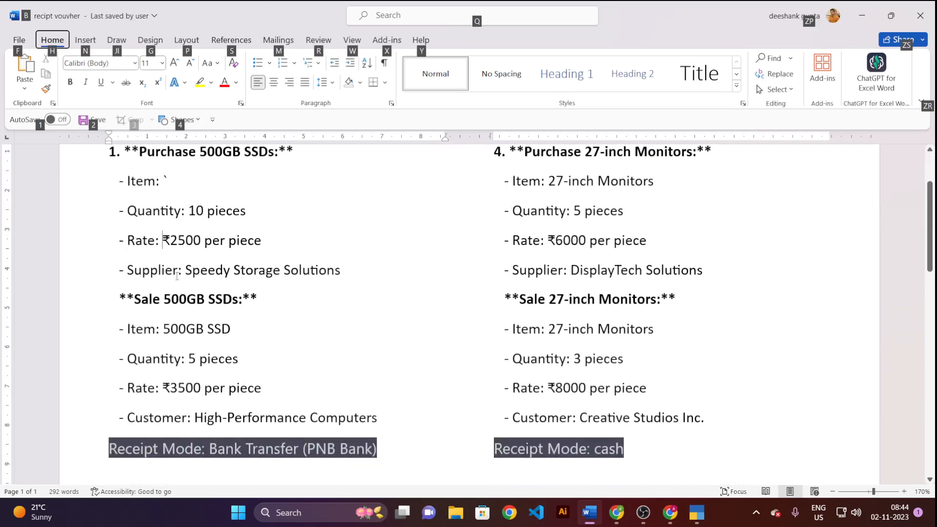
pyautogui.click(361, 274)
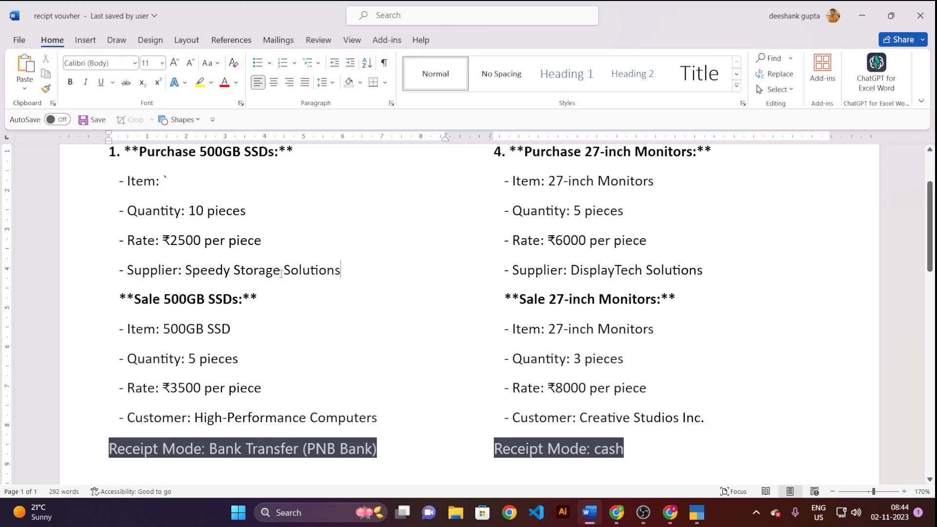
# Step: Read through the remaining purchase and sale exercises, checking each one's item, quantity, rate, customer and receipt mode
pyautogui.scroll(-2, 281, 274)
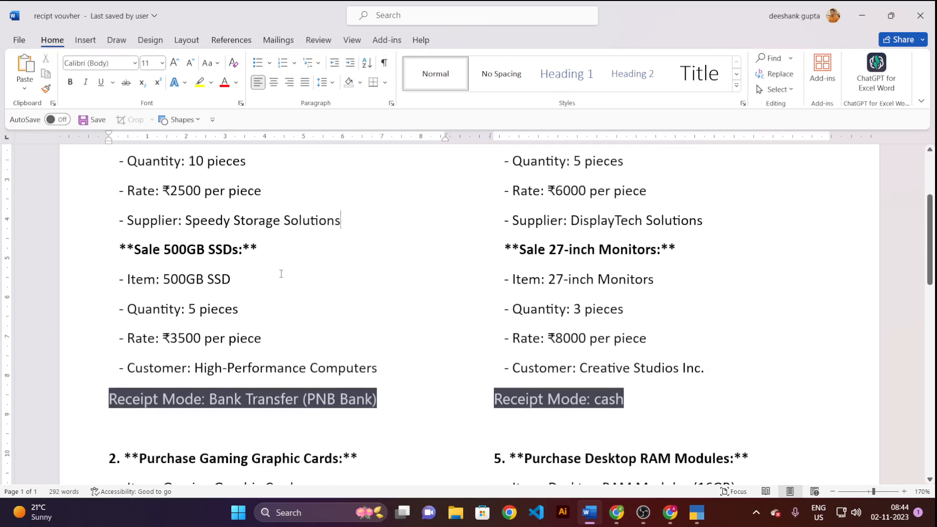
pyautogui.scroll(-2, 281, 274)
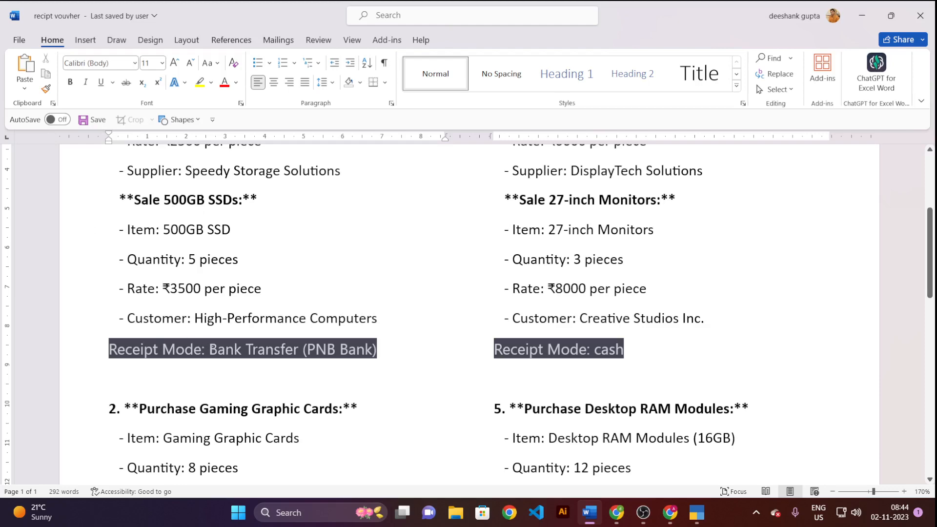
pyautogui.scroll(-6, 213, 349)
pyautogui.scroll(-4, 189, 316)
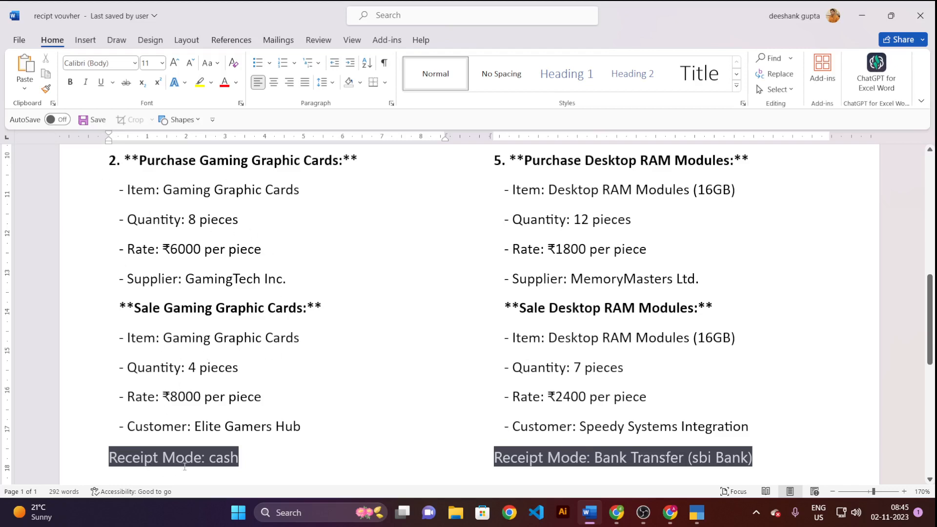
pyautogui.scroll(10, 568, 263)
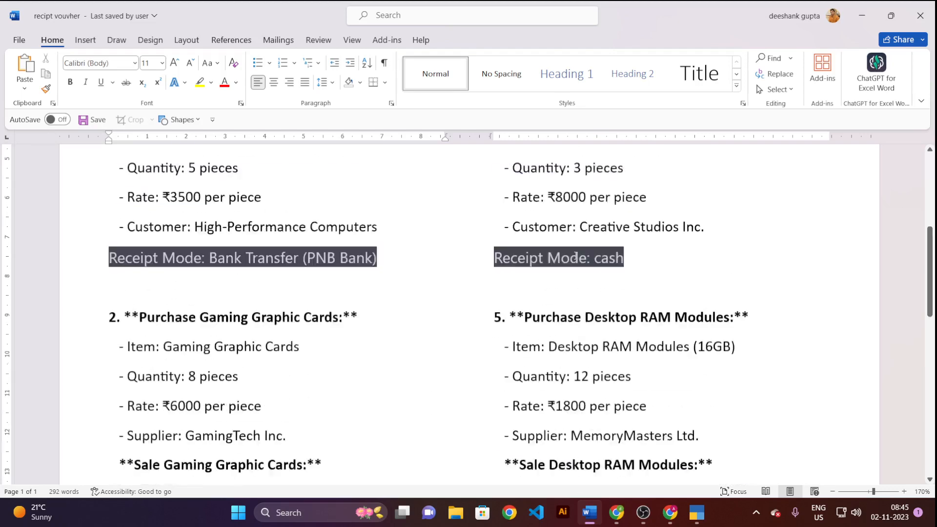
pyautogui.scroll(-2, 568, 259)
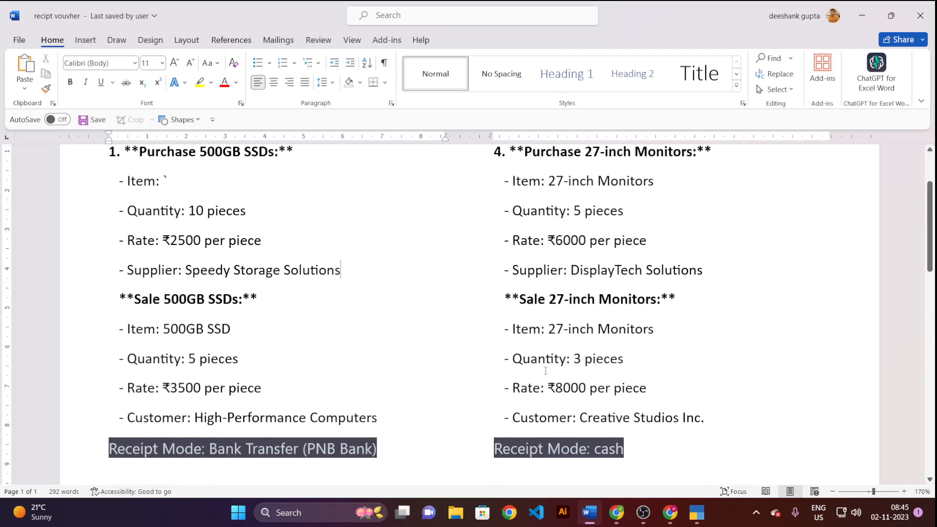
pyautogui.scroll(-3, 555, 454)
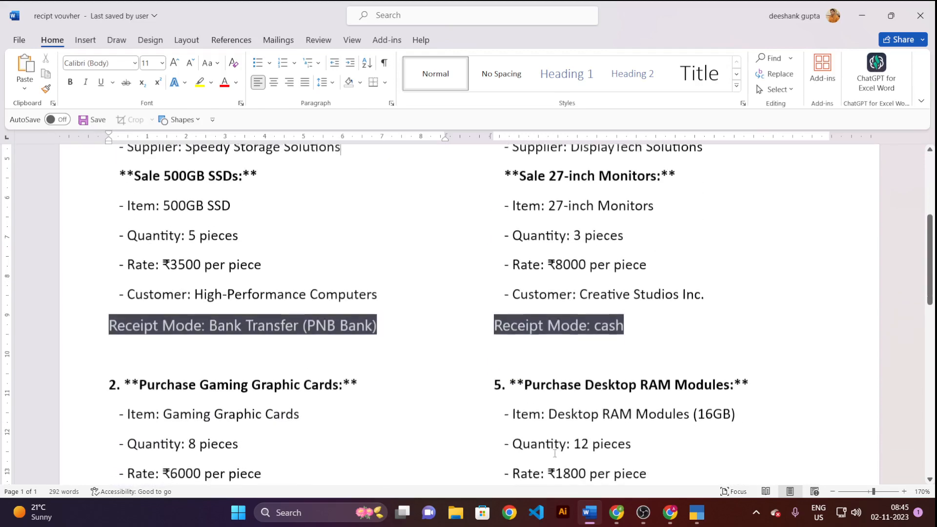
pyautogui.scroll(-5, 554, 453)
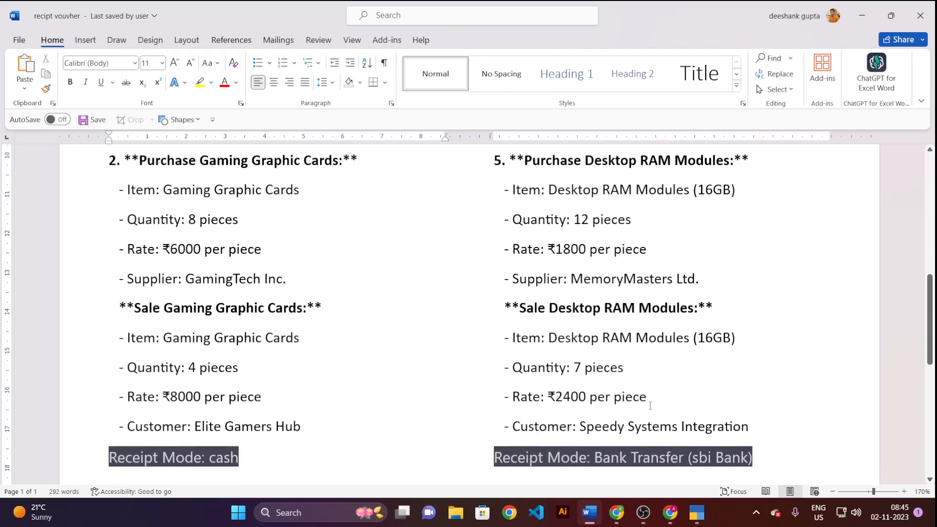
pyautogui.scroll(-7, 640, 381)
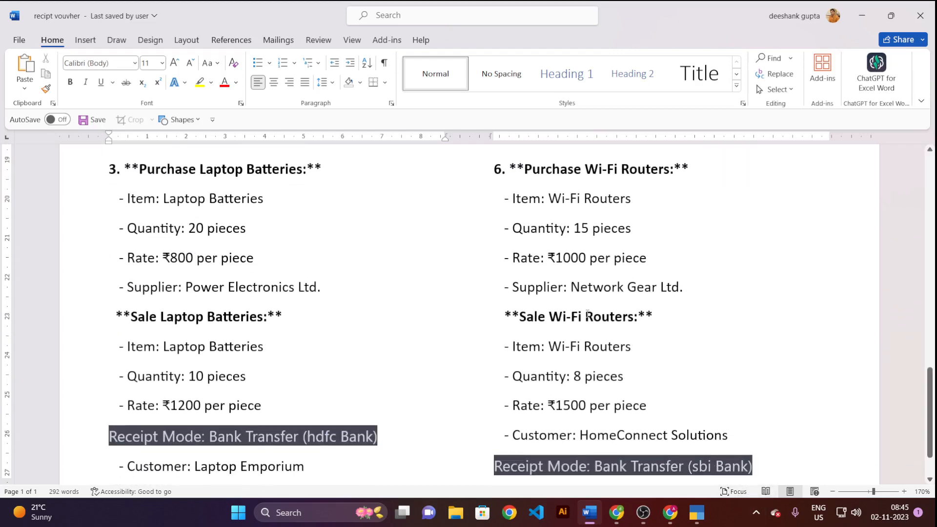
pyautogui.scroll(-1, 598, 410)
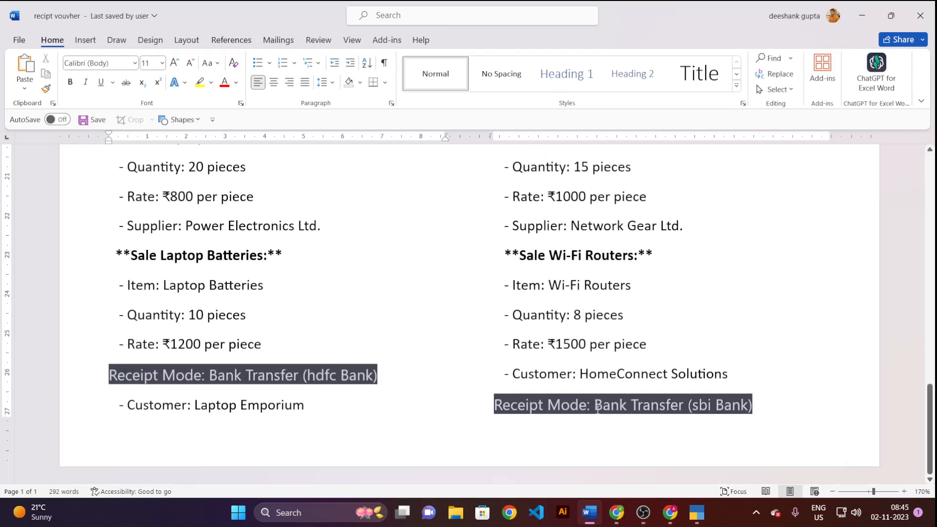
pyautogui.scroll(3, 597, 410)
pyautogui.scroll(15, 598, 410)
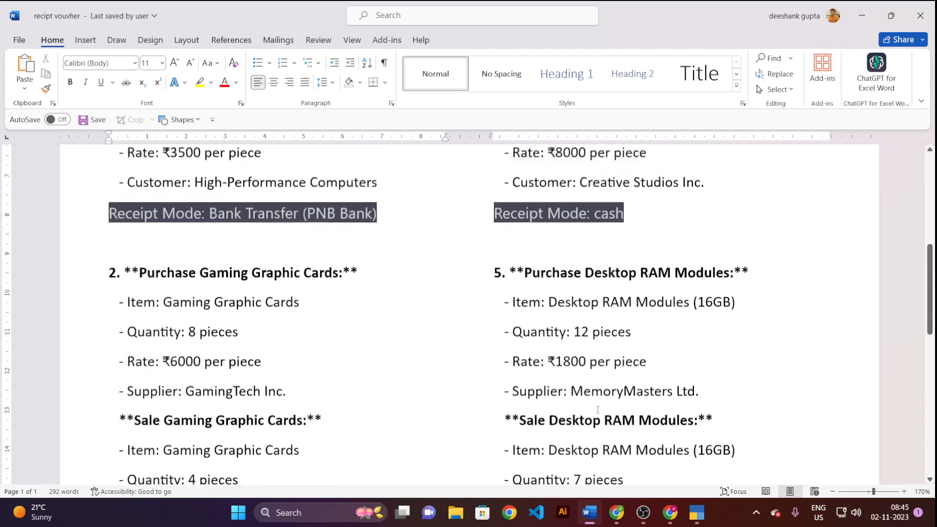